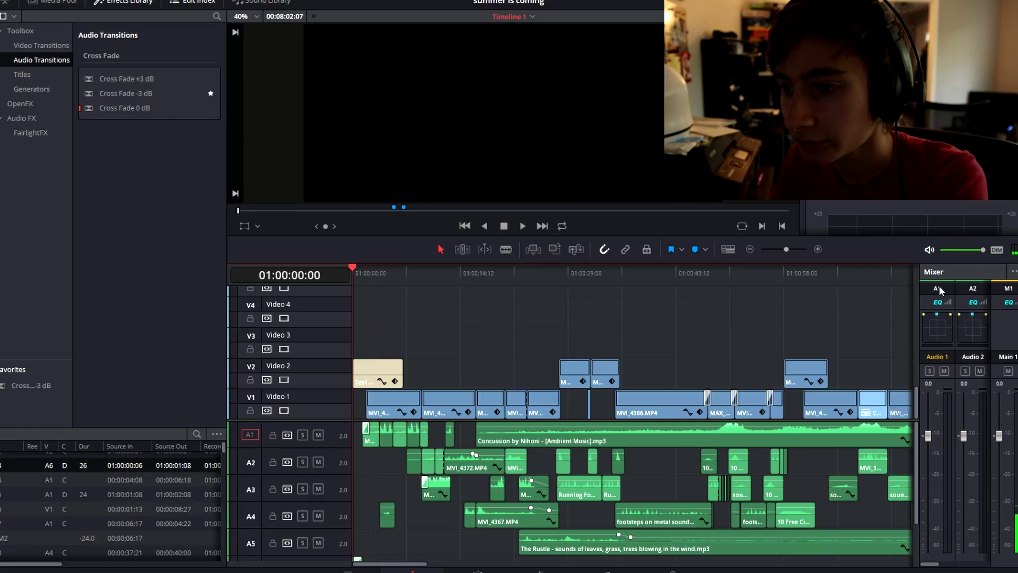
Step: Zoom out to the whole timeline and look over its stacked video tracks from Video 1 up to Video 17
drag(795, 255, 778, 256)
scroll(620, 336, up, 4)
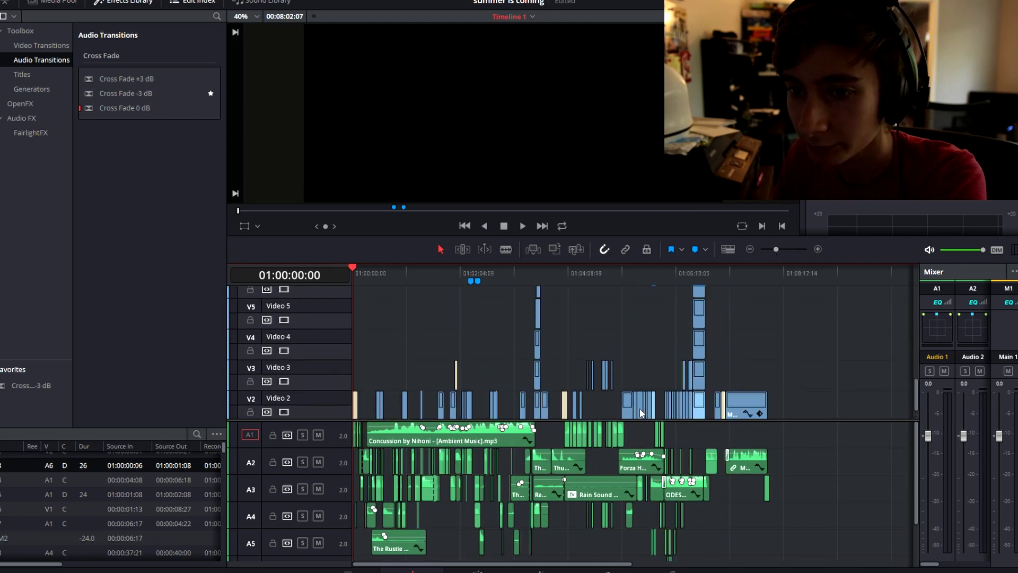
scroll(620, 337, up, 3)
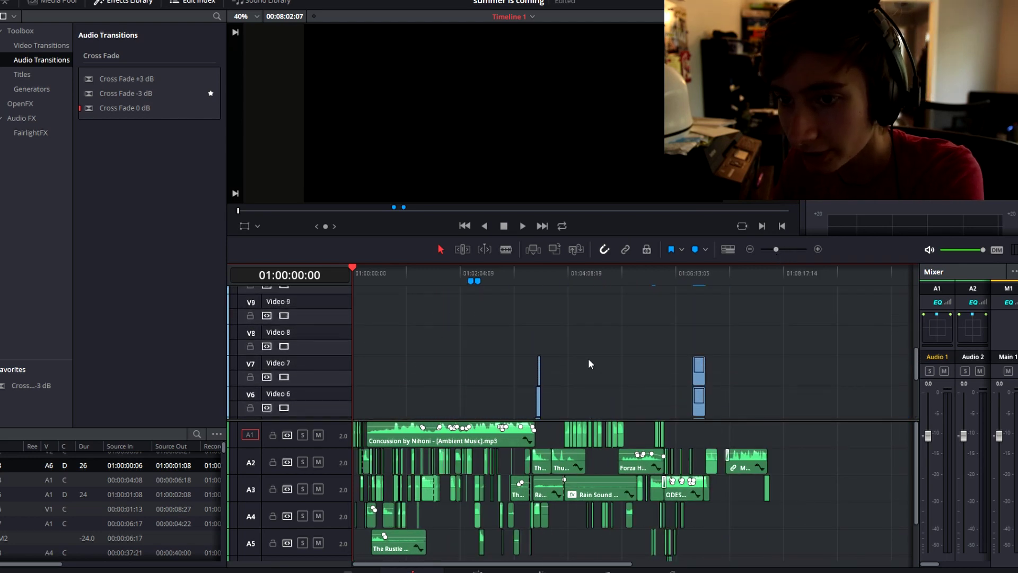
scroll(588, 361, up, 6)
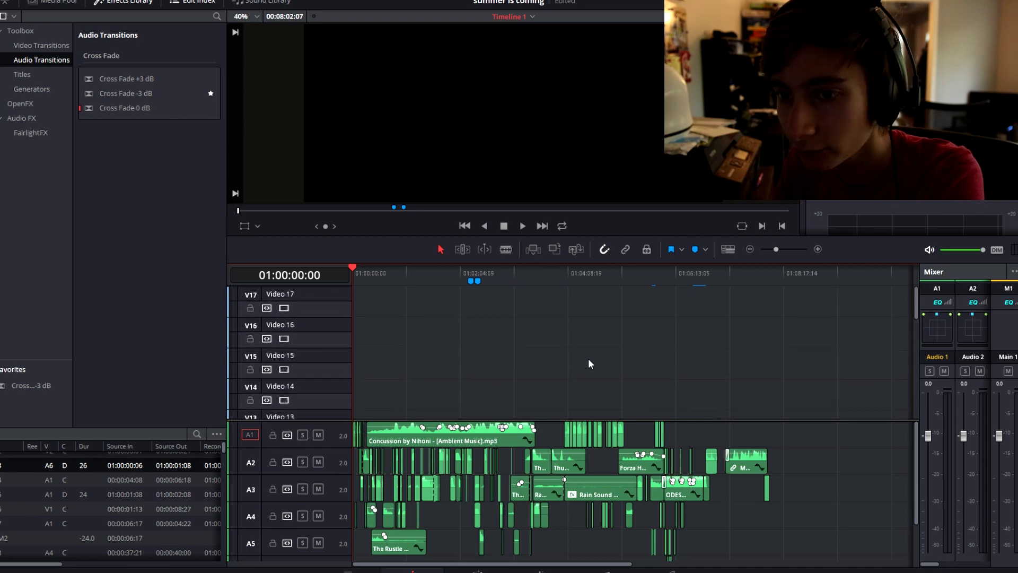
scroll(588, 358, down, 2)
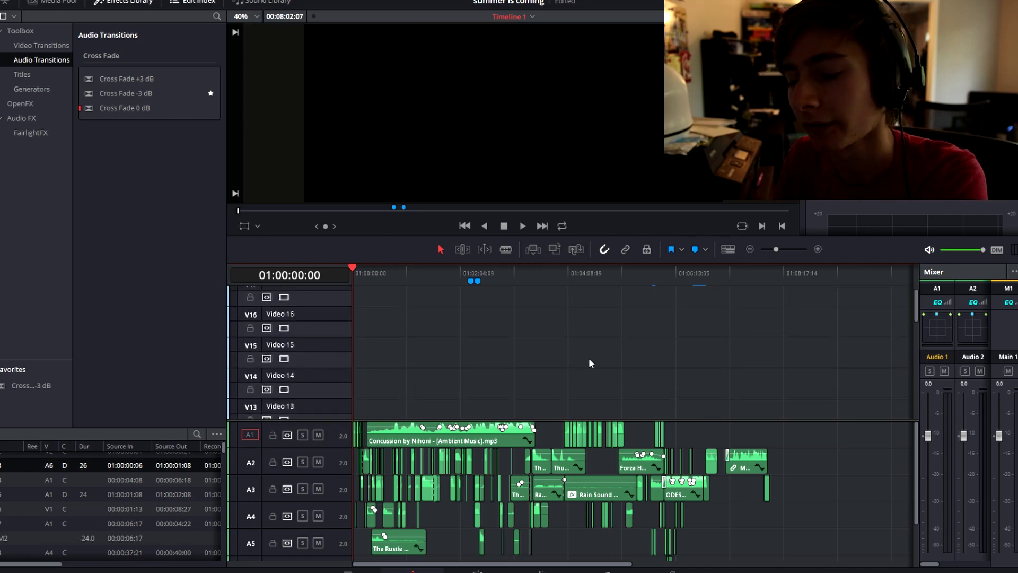
scroll(588, 357, up, 2)
scroll(590, 363, down, 8)
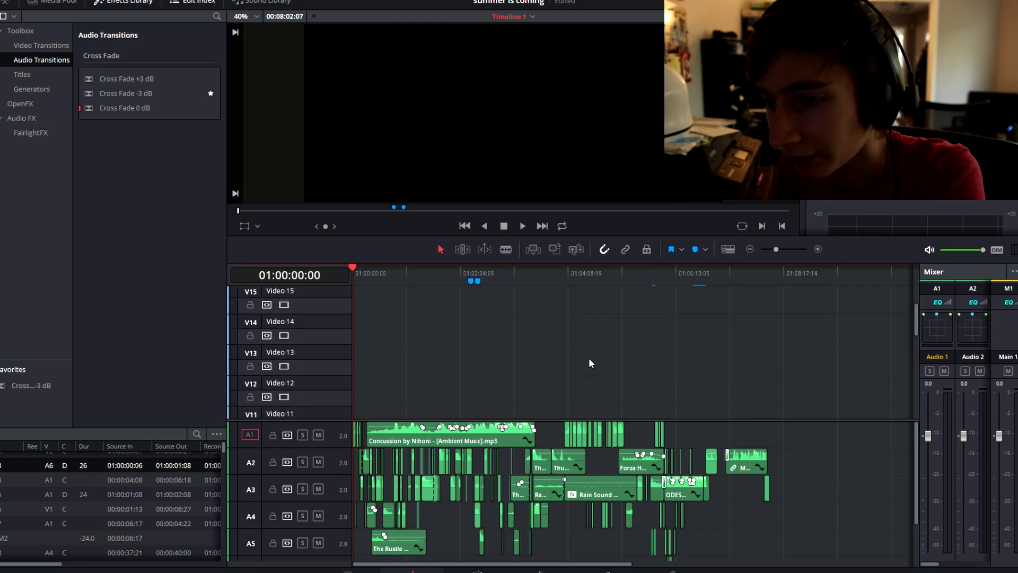
scroll(589, 358, down, 1)
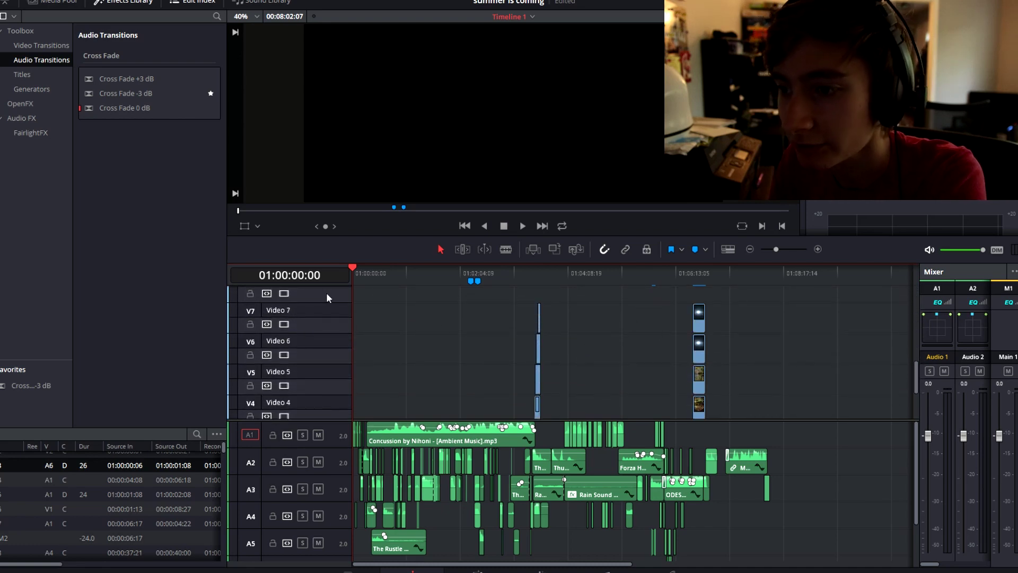
scroll(644, 357, down, 1)
scroll(643, 356, down, 2)
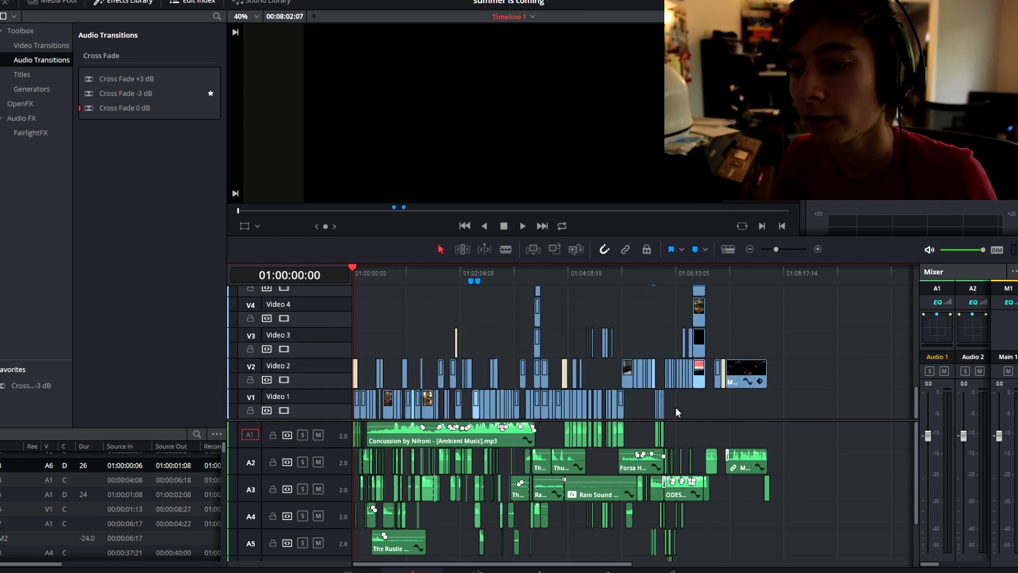
Step: Enlarge the viewer, spread out the opening section of the timeline and play it from the start to about 01:00:08:13
drag(854, 420, 815, 356)
click(815, 356)
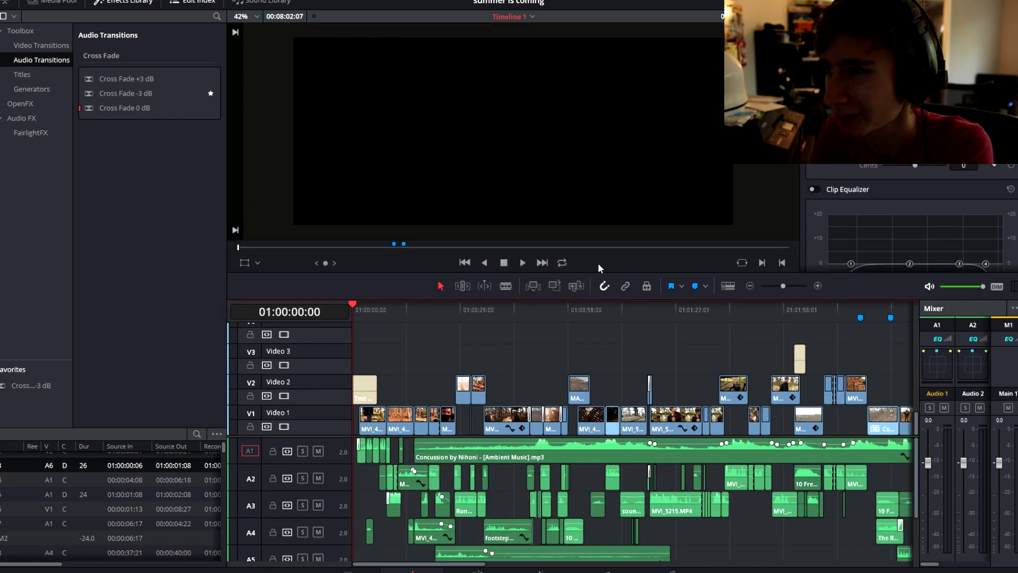
key(space)
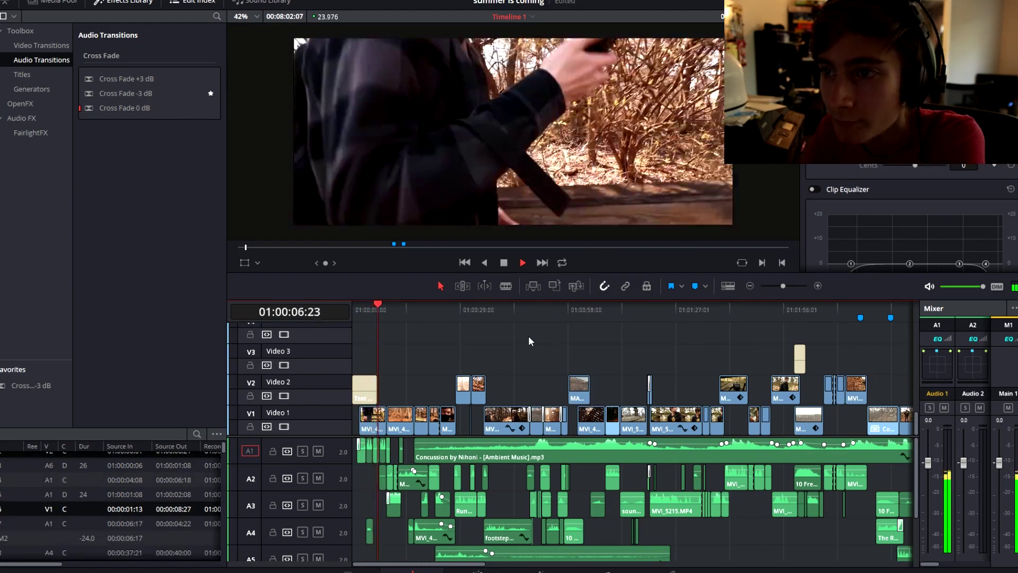
key(space)
Step: Magnify the paused frame to examine the phone held to the actor's ear, then return to the full frame
scroll(547, 105, up, 2)
scroll(546, 102, up, 2)
scroll(481, 82, up, 6)
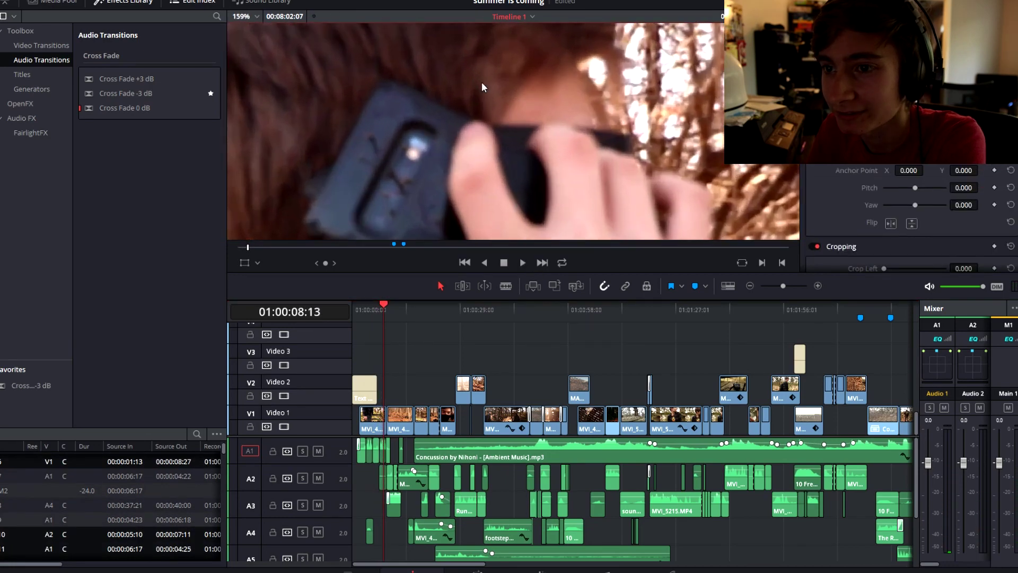
scroll(482, 86, down, 6)
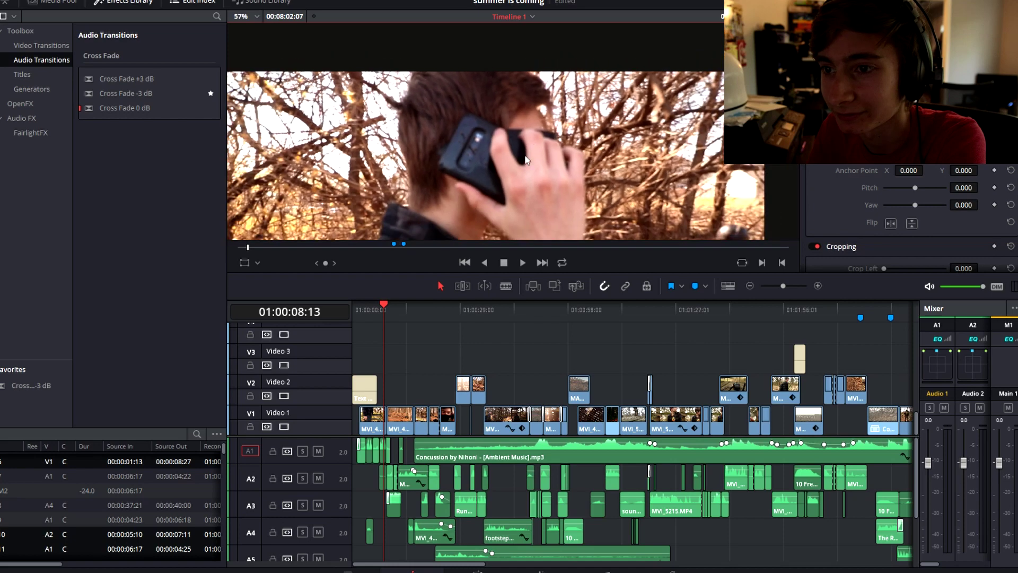
scroll(525, 160, down, 4)
scroll(476, 131, up, 3)
scroll(526, 134, down, 1)
Step: Play the phone-call scene in stages, pausing on the masked man's close-up and again at about 01:00:17:15
key(space)
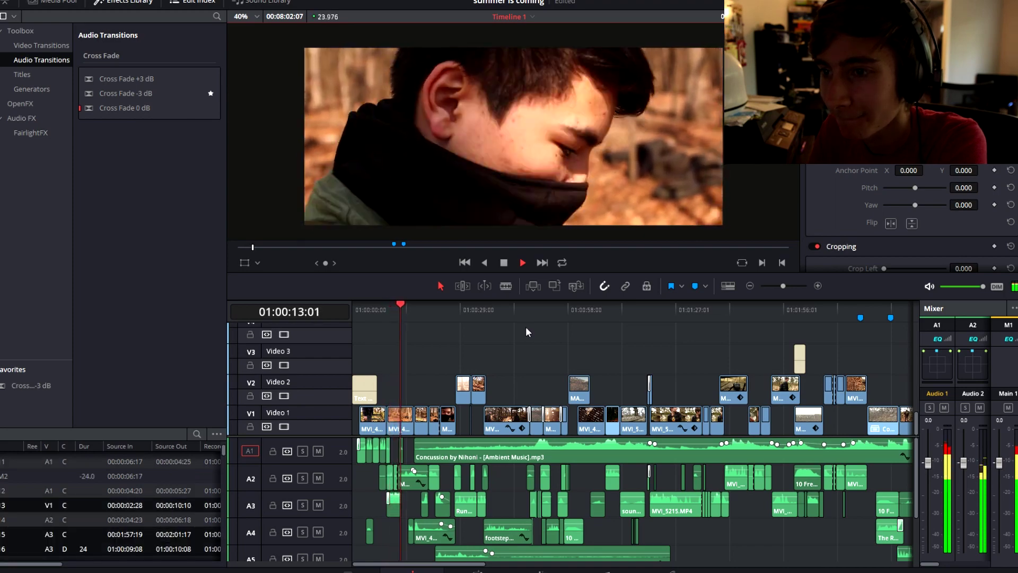
key(space)
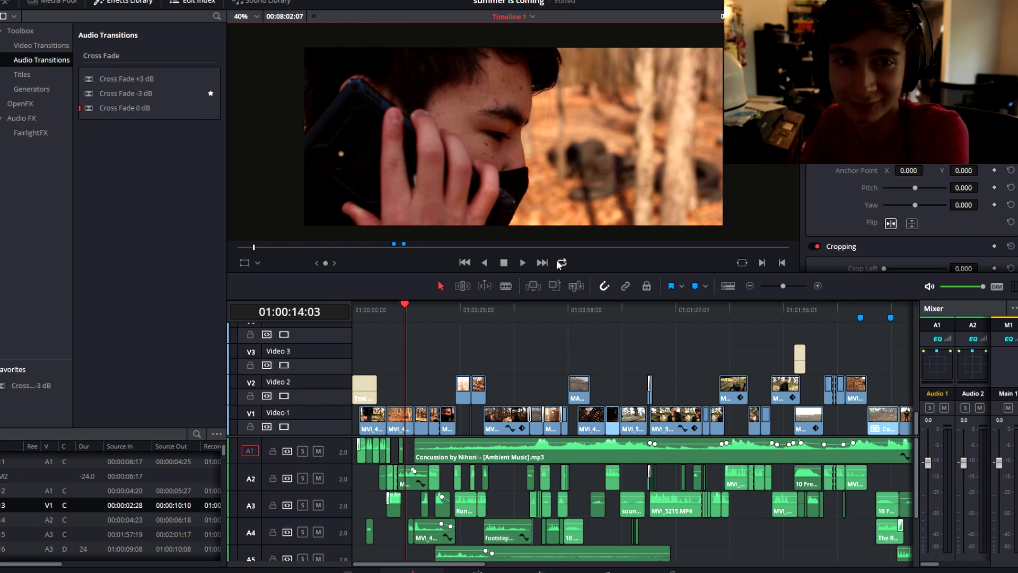
key(space)
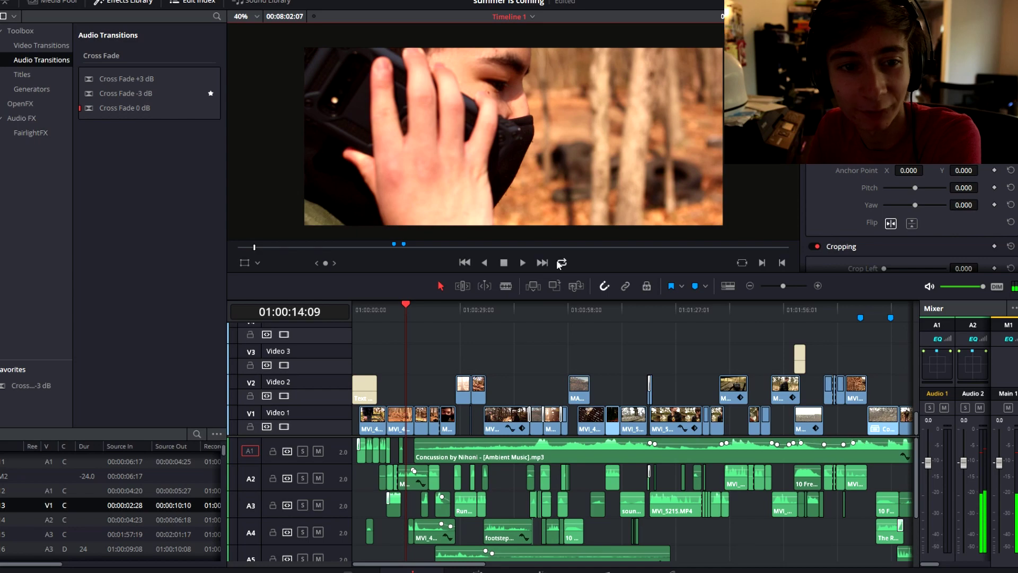
key(space)
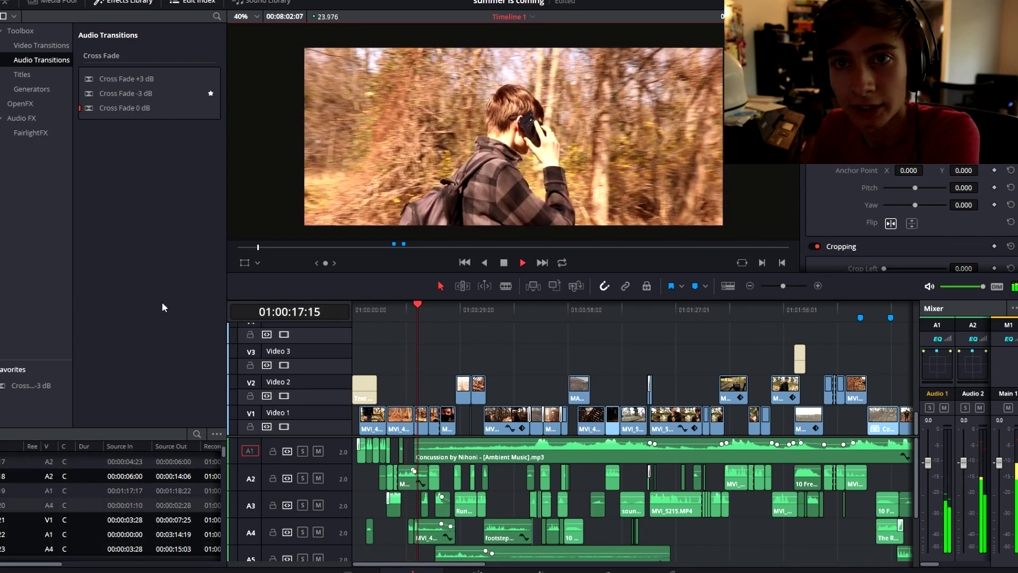
key(space)
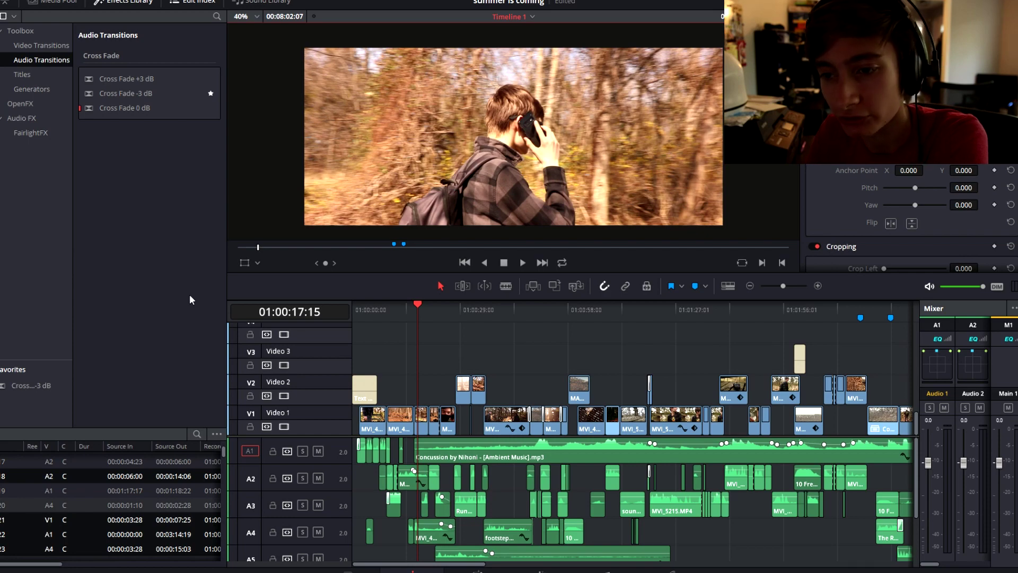
Step: Play on through the forest walking shots, pausing at about 01:00:36:13 and on the field shot at about 01:00:49:06
key(space)
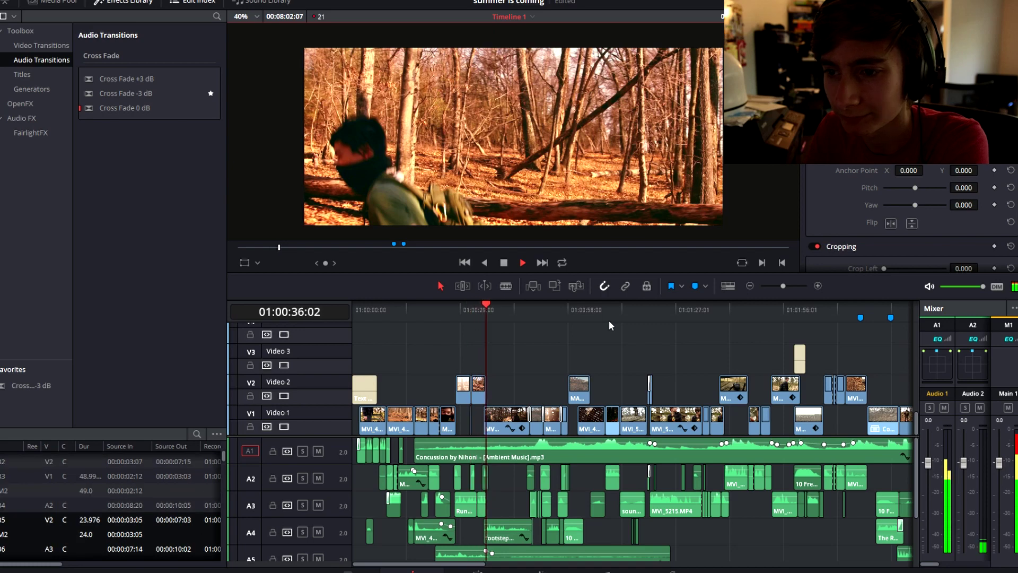
key(space)
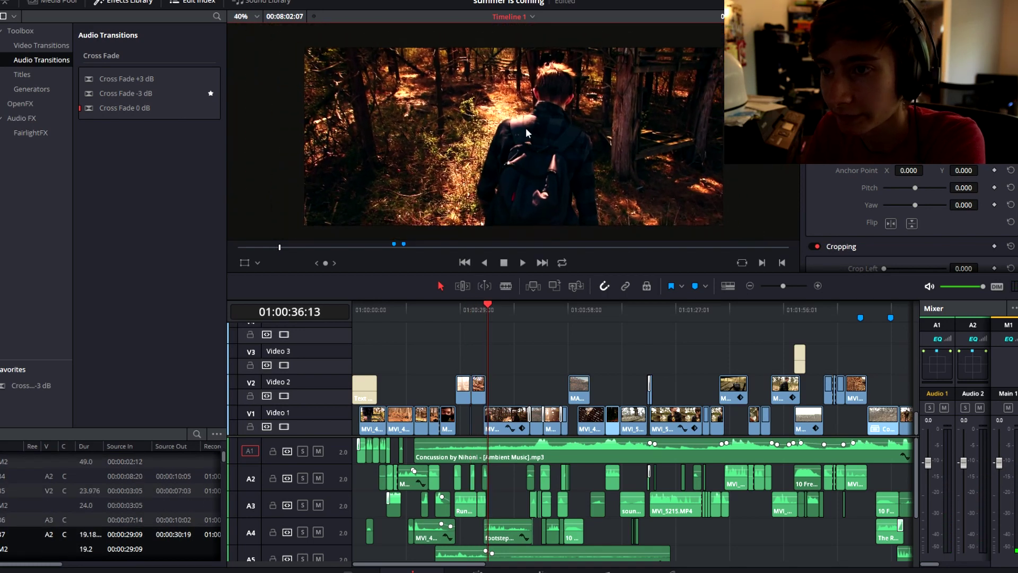
scroll(526, 131, up, 1)
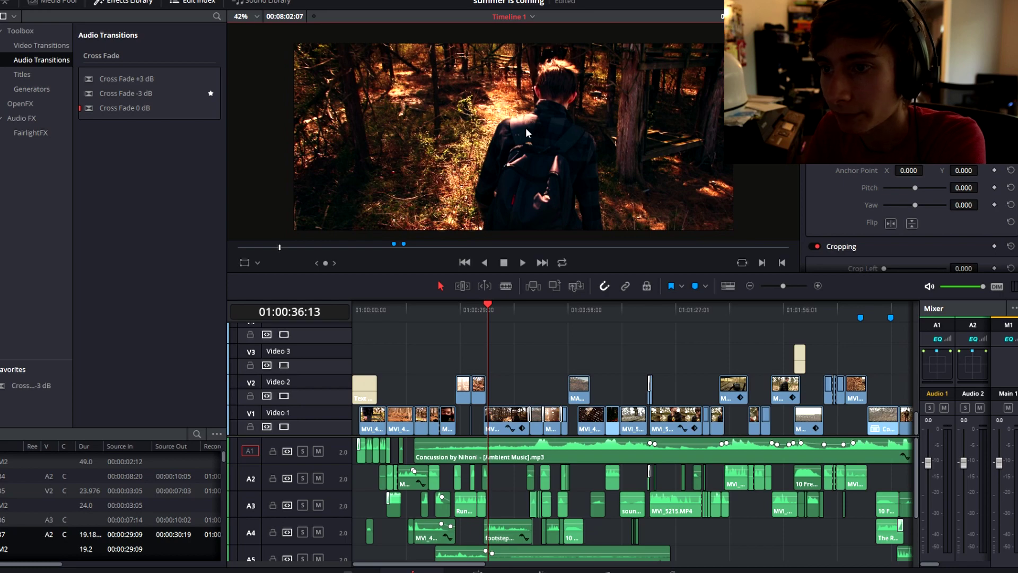
key(space)
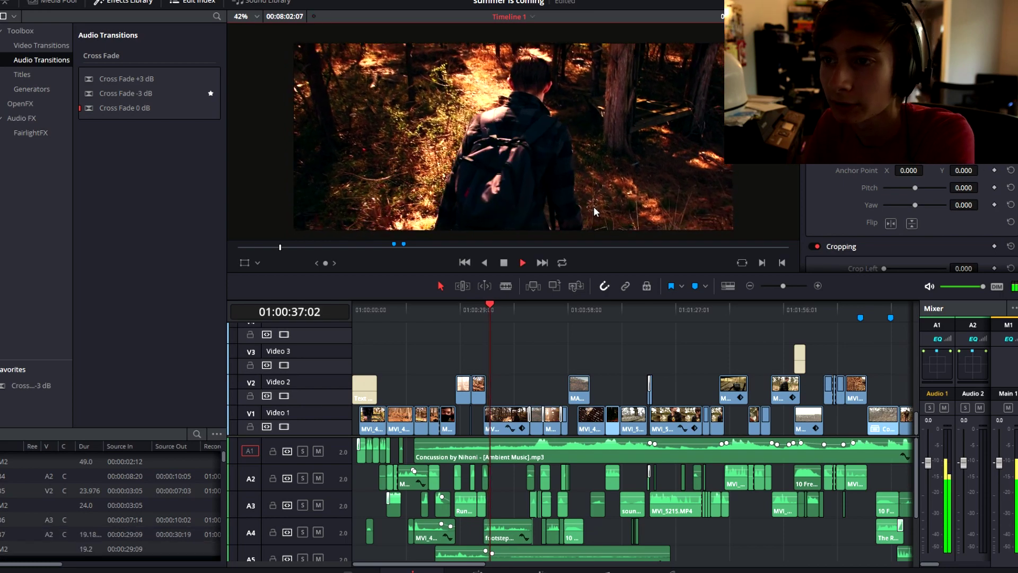
scroll(534, 150, down, 1)
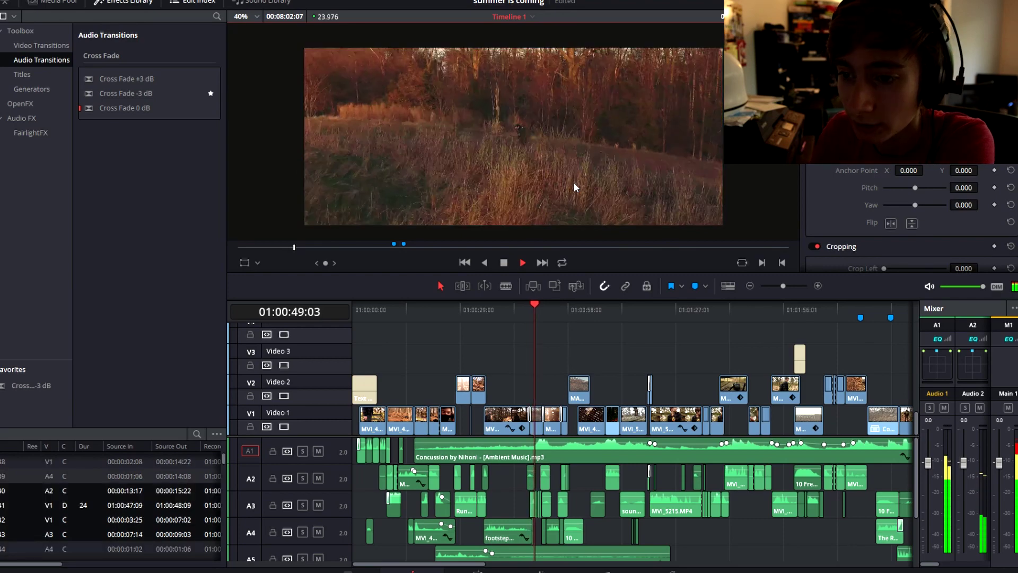
key(space)
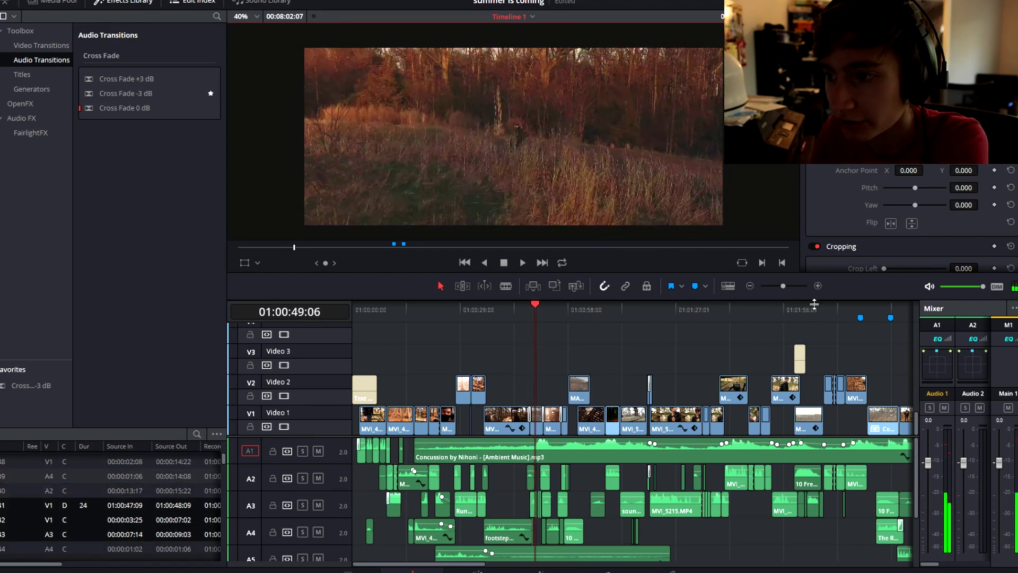
Step: Zoom in on the MAX_0020.MP4 clip and its neighbouring transitions, and display the available video transitions
click(804, 286)
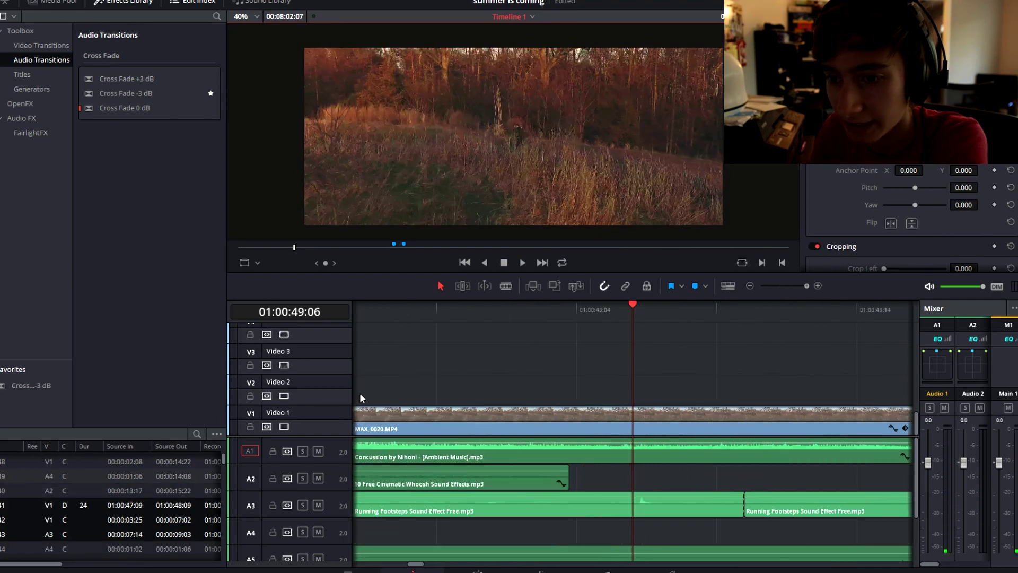
drag(415, 565, 405, 569)
click(794, 287)
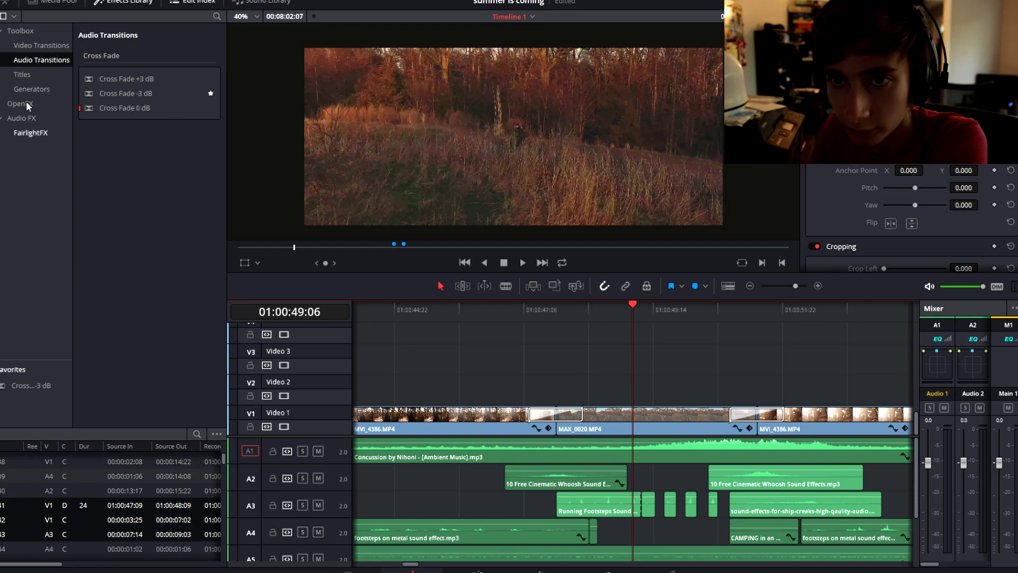
click(38, 45)
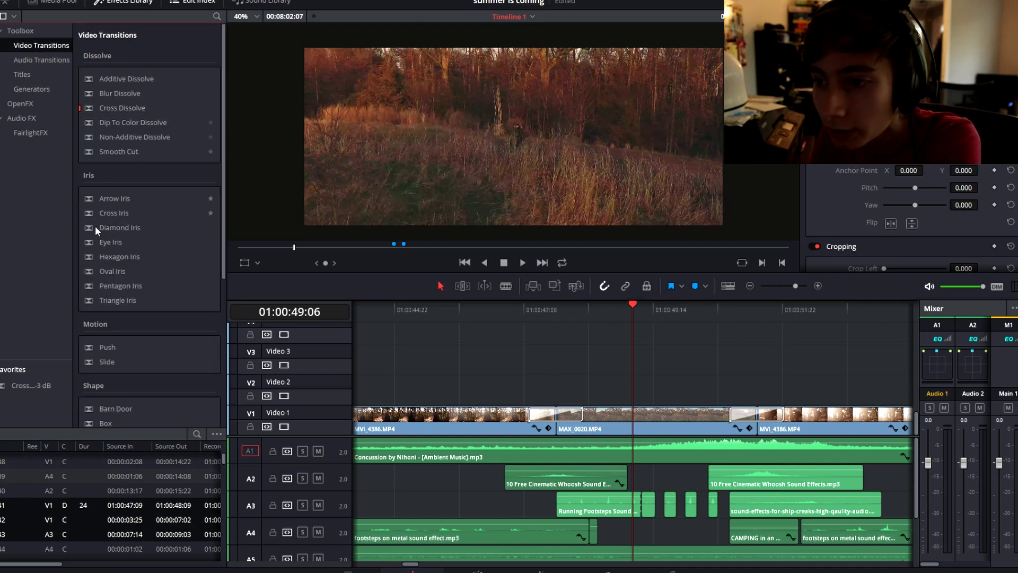
Step: Play the field shot a little further to about 01:00:49:20 and examine the paused frame at different magnifications
key(space)
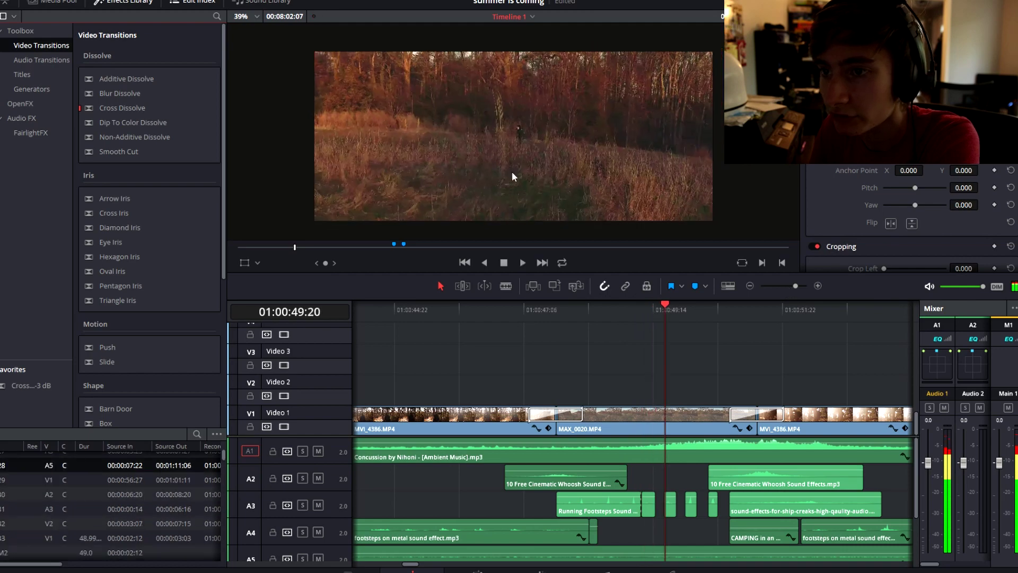
scroll(511, 170, up, 1)
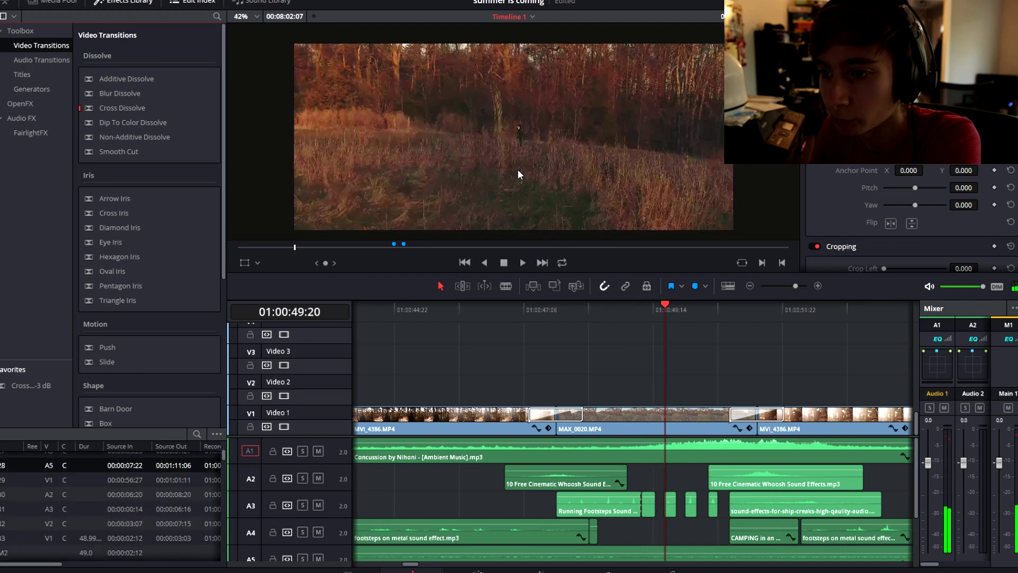
scroll(518, 170, down, 2)
scroll(518, 171, up, 1)
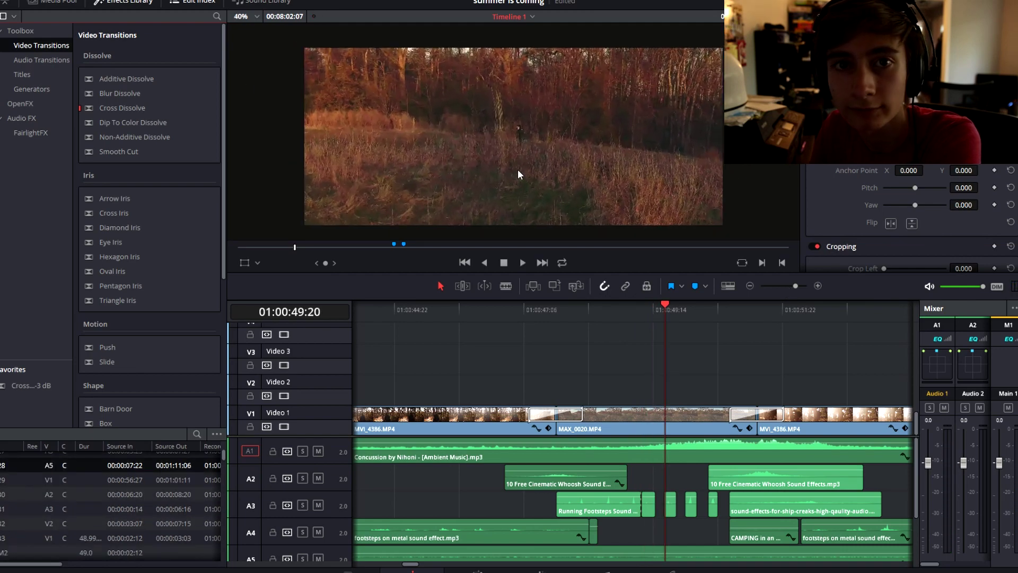
scroll(518, 170, down, 2)
scroll(518, 170, up, 1)
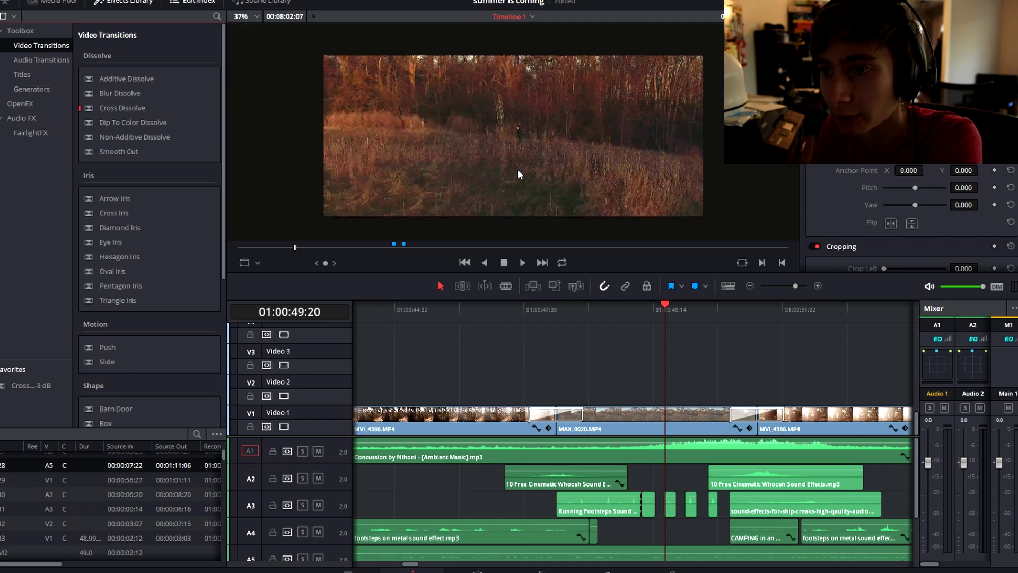
Step: Play through the transition after the field shot to about 01:01:00:03, widening the timeline view for the surrounding clips
key(space)
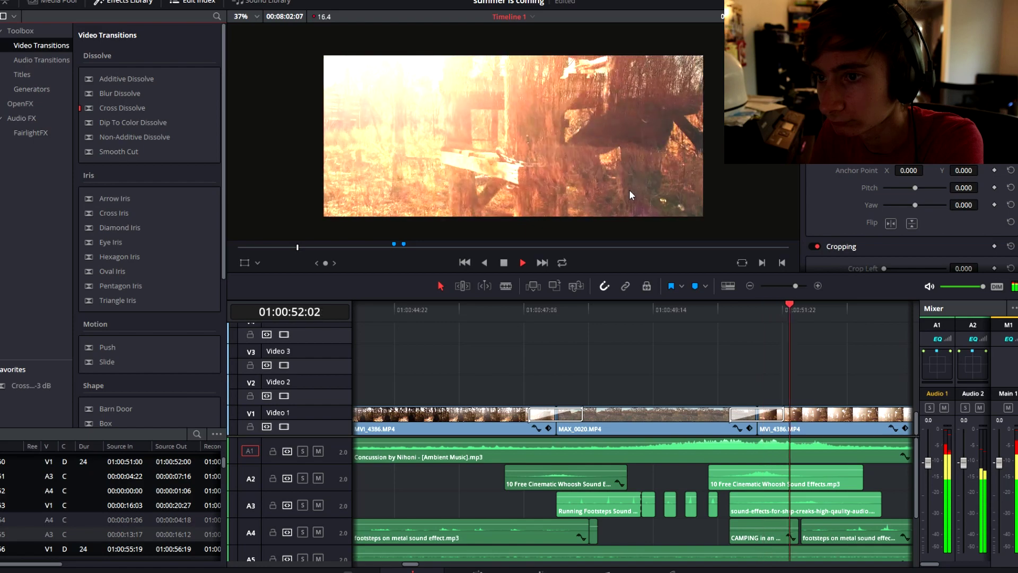
click(784, 285)
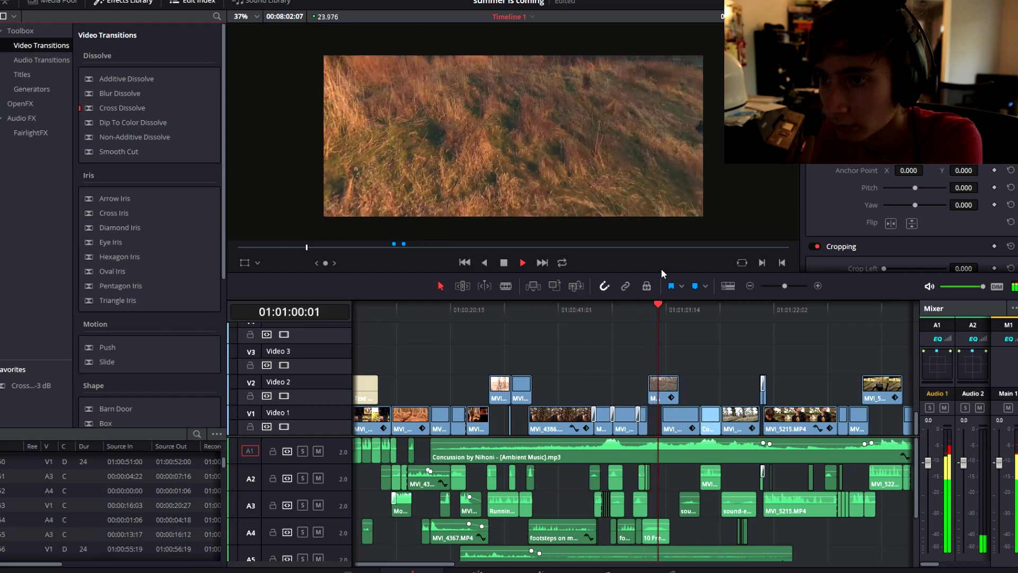
key(space)
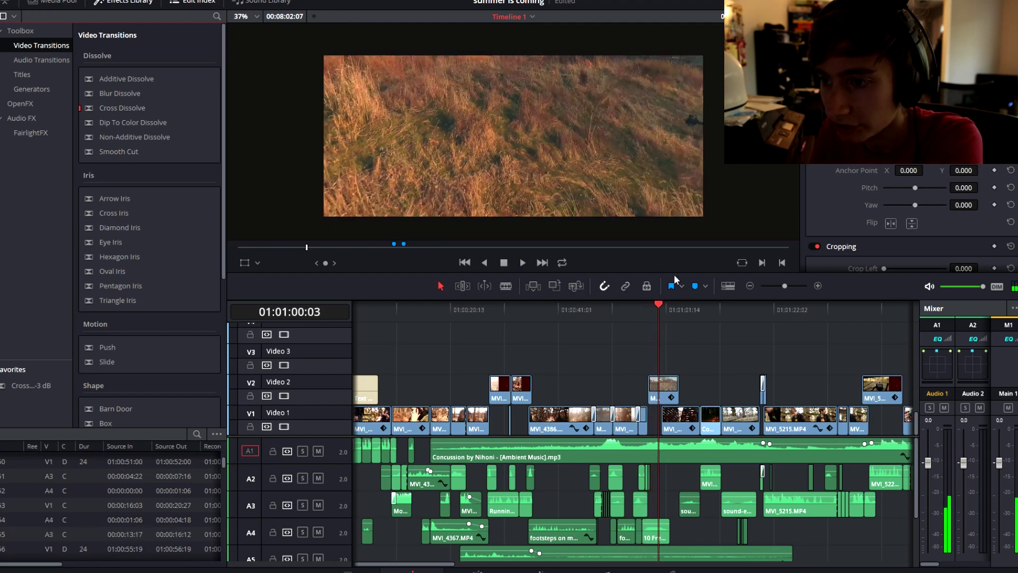
Step: Play on past the wooden-slat shot, pausing at about 01:01:07:01 and on the dark forest shot at about 01:01:09:16
key(space)
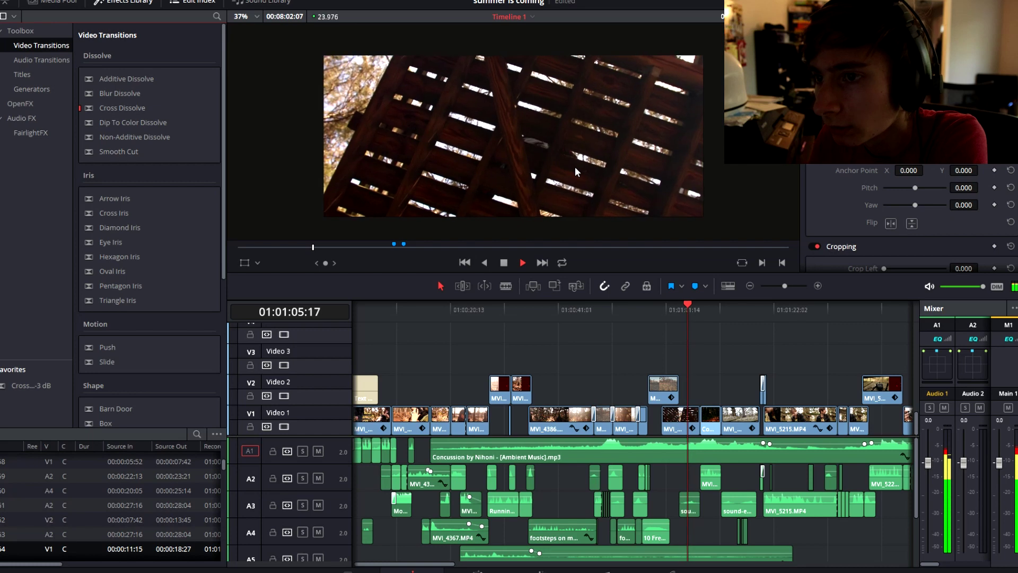
key(space)
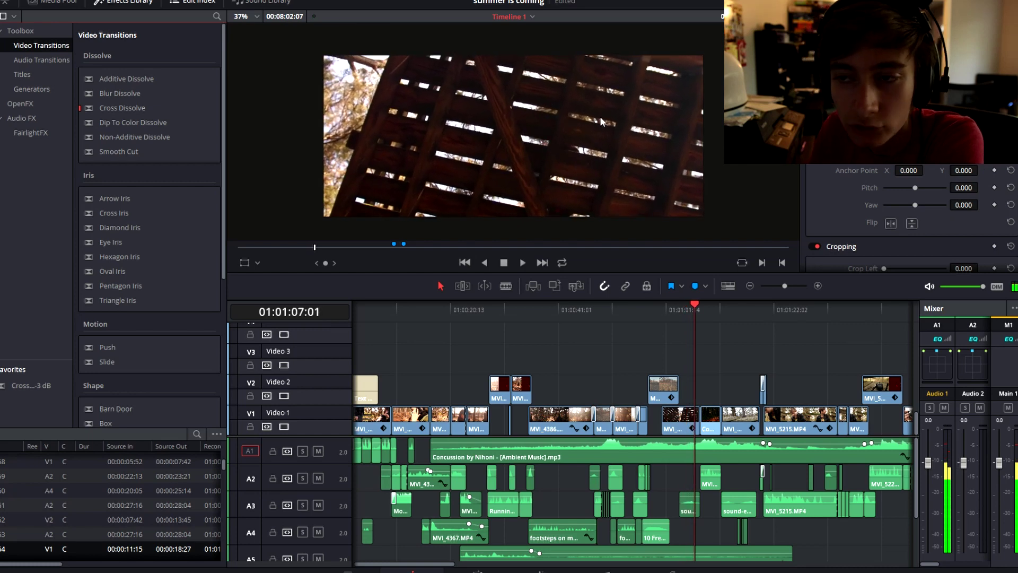
key(space)
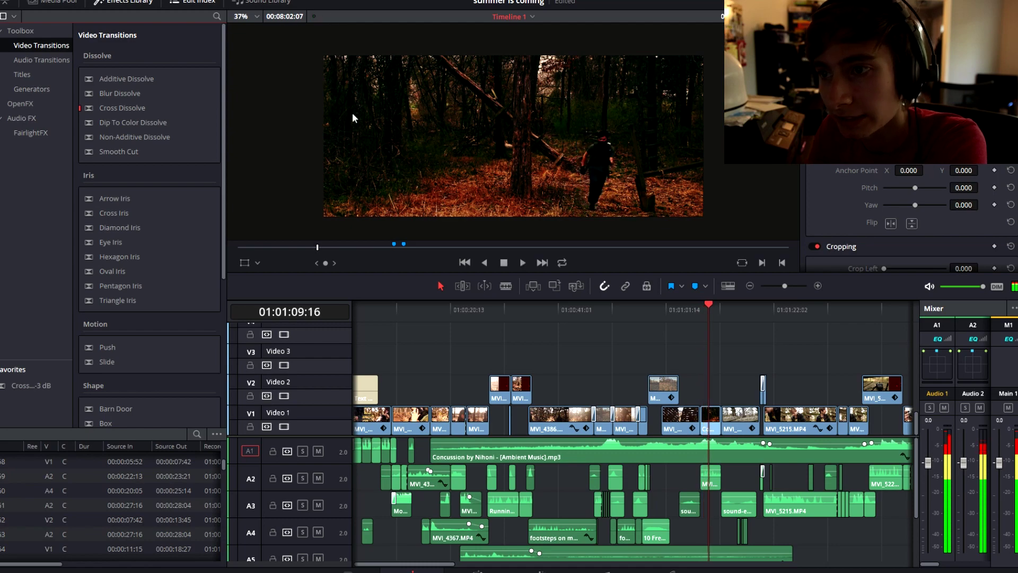
Step: Examine the paused dark forest shot with the running figure at slightly different magnifications
scroll(484, 120, up, 2)
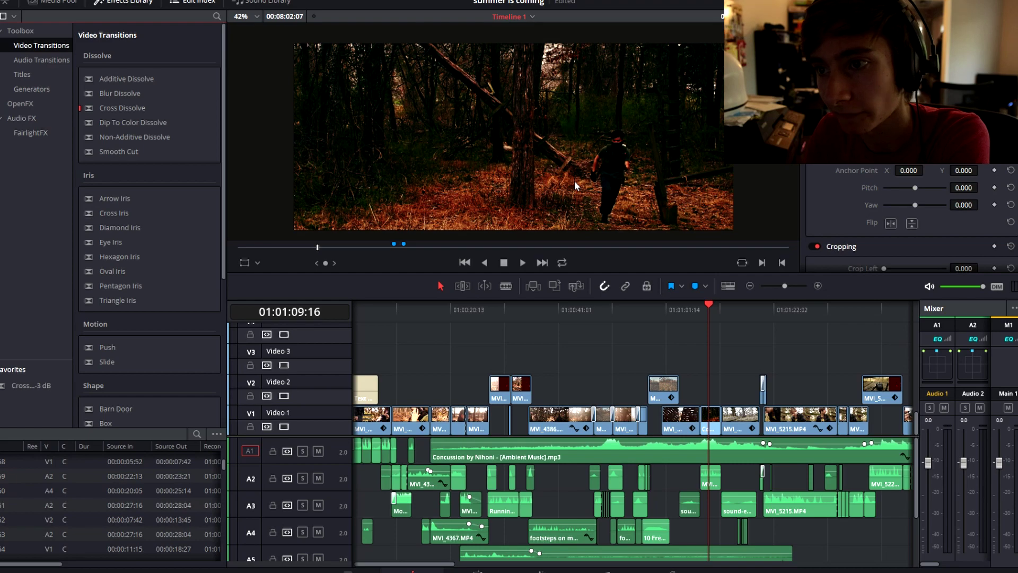
scroll(575, 182, up, 2)
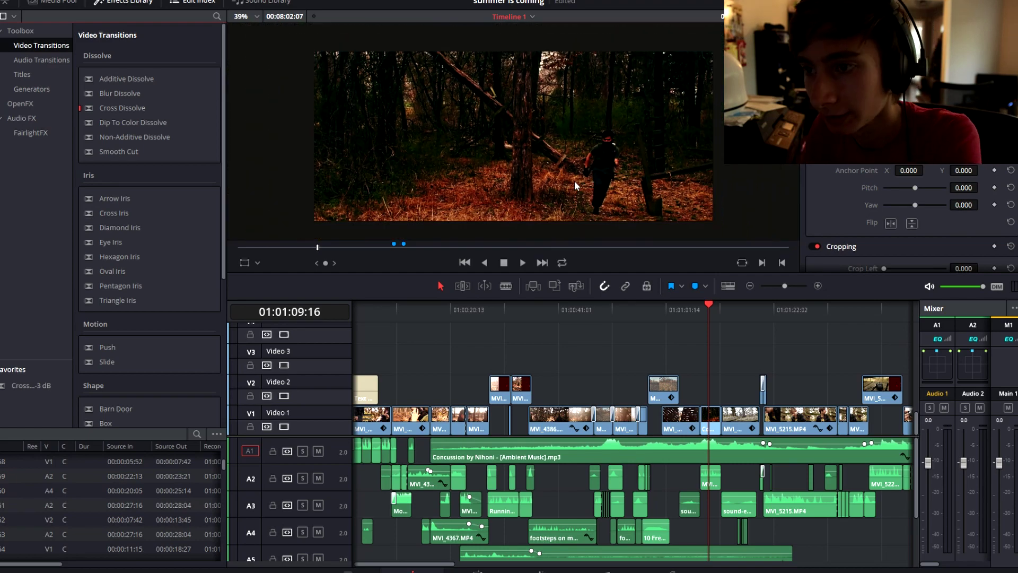
scroll(569, 199, down, 2)
scroll(569, 199, up, 1)
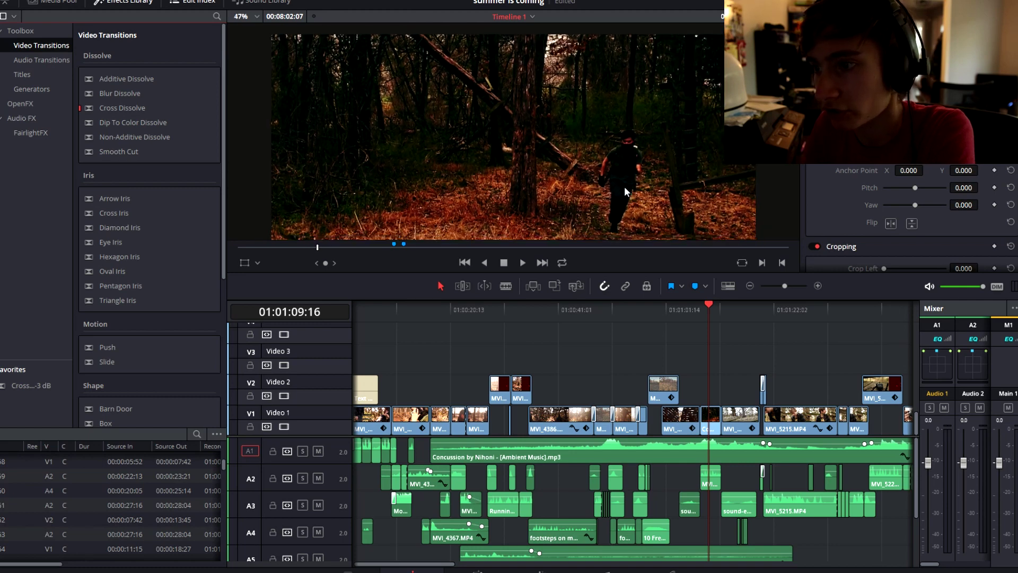
Step: Play the dark forest shot through its cut to the wooden-boards shot, pausing at about 01:01:12:19
key(space)
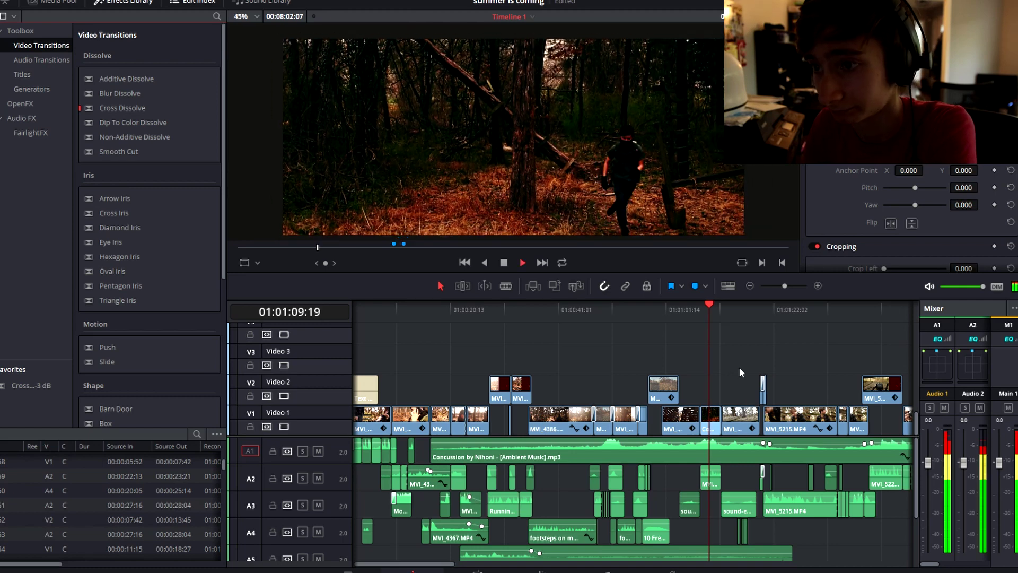
scroll(669, 170, down, 1)
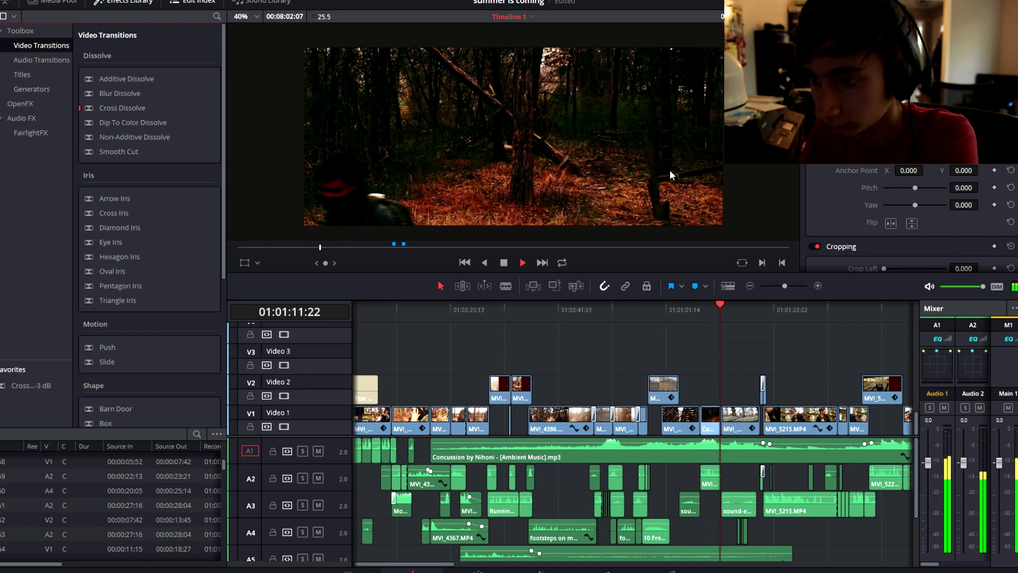
key(space)
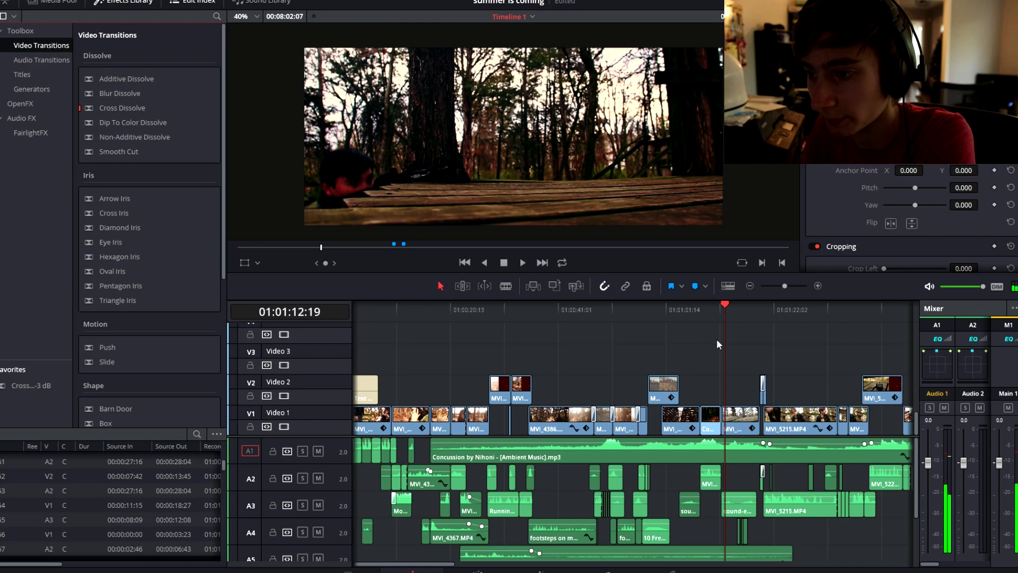
Step: Play the wooden-boards shot to about 01:01:16:21, and replay the footstep from about 01:01:15:19
key(space)
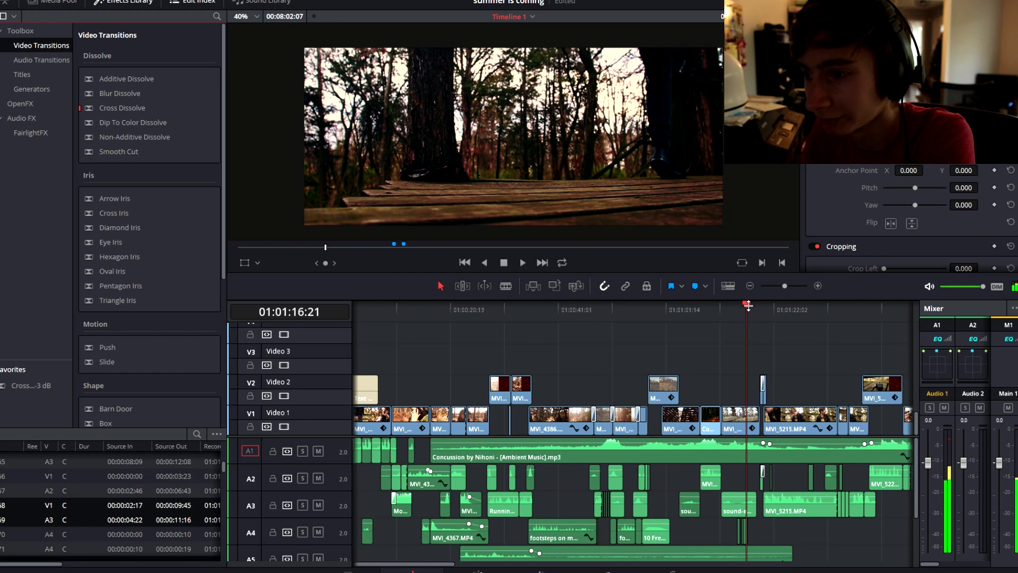
drag(746, 315, 746, 316)
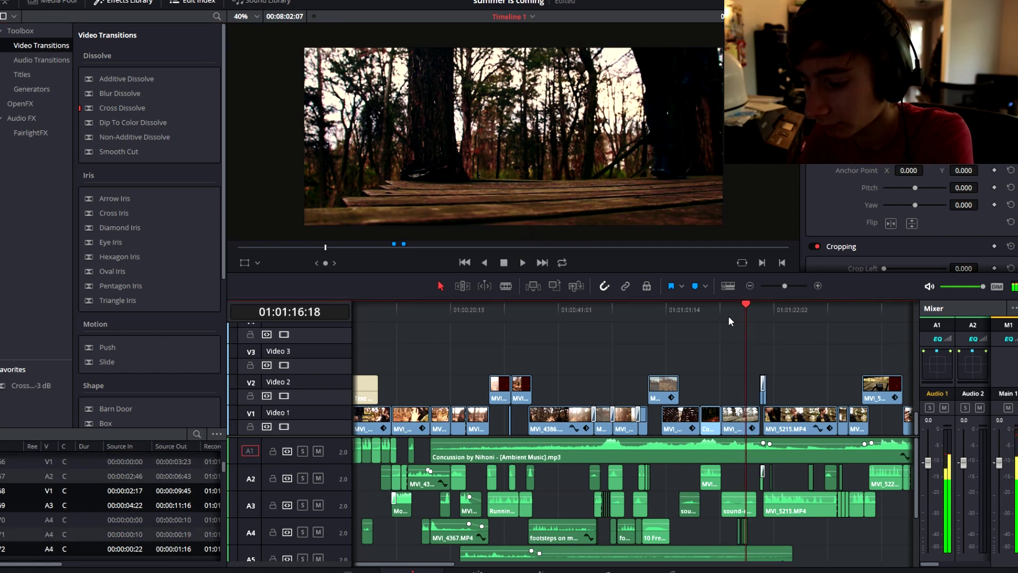
key(j)
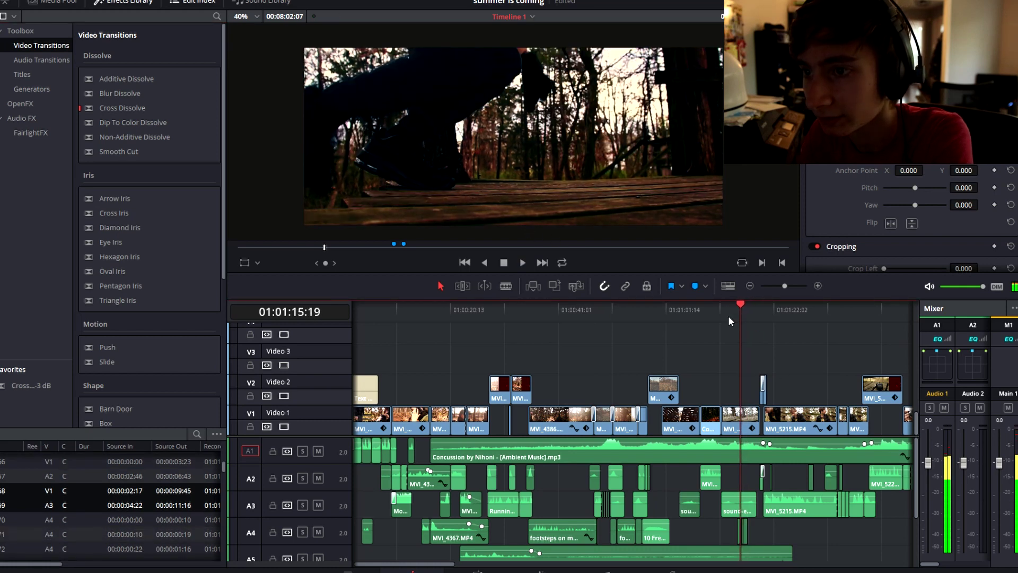
key(l)
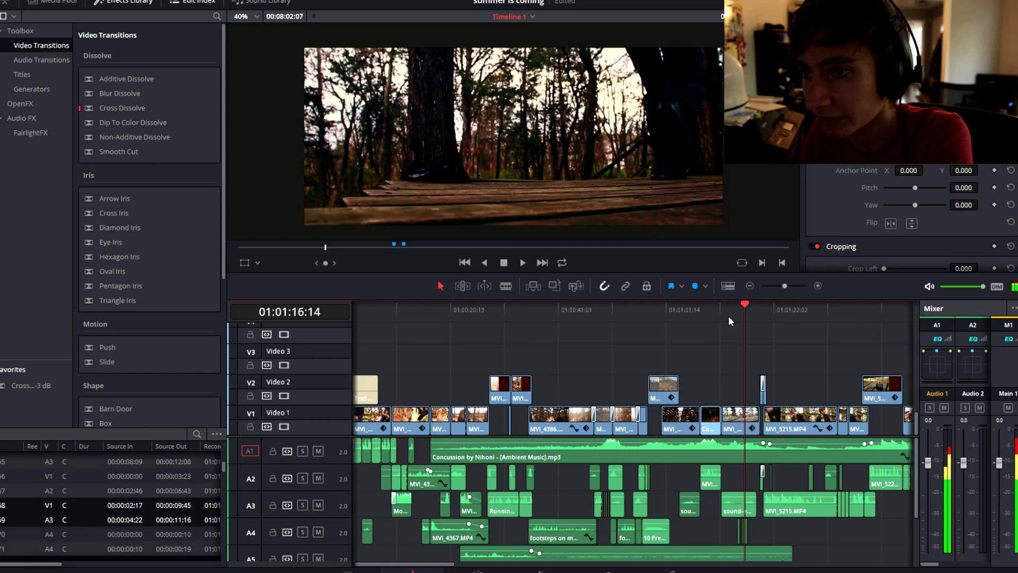
Step: Play on through the dark transition, pausing on the close-up profile at about 01:01:21:02 and the masked face at about 01:01:35:01
key(l)
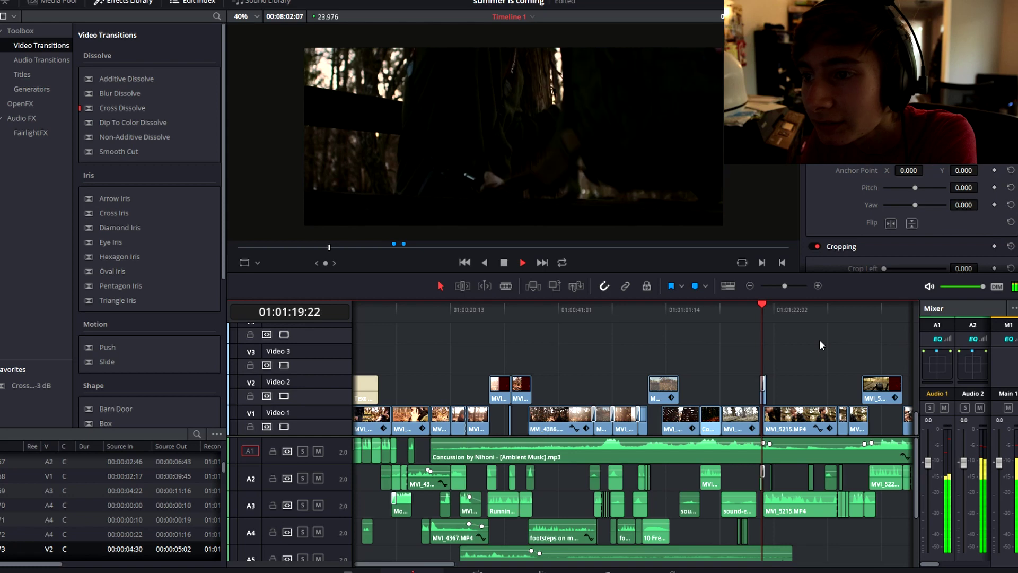
key(k)
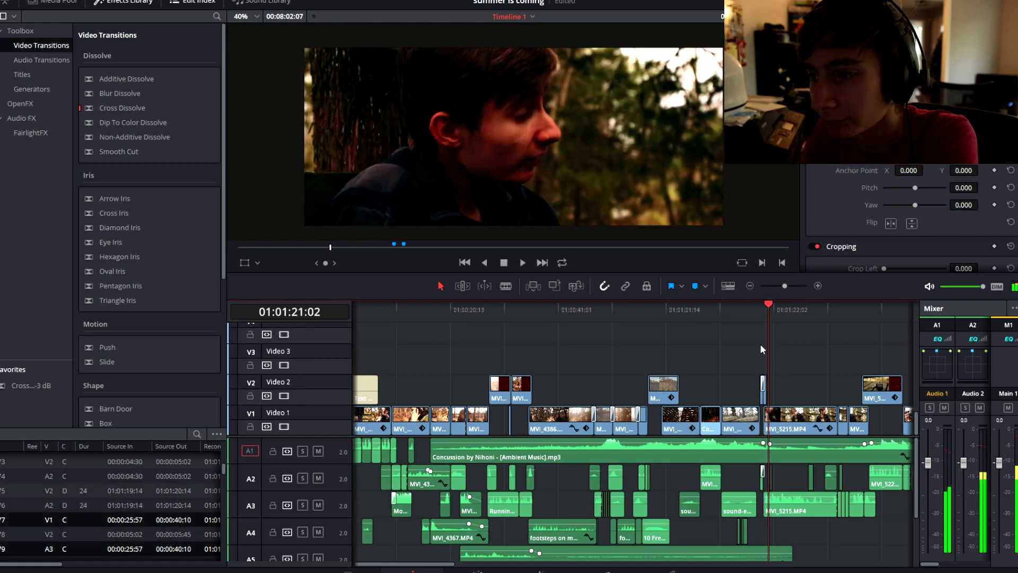
key(l)
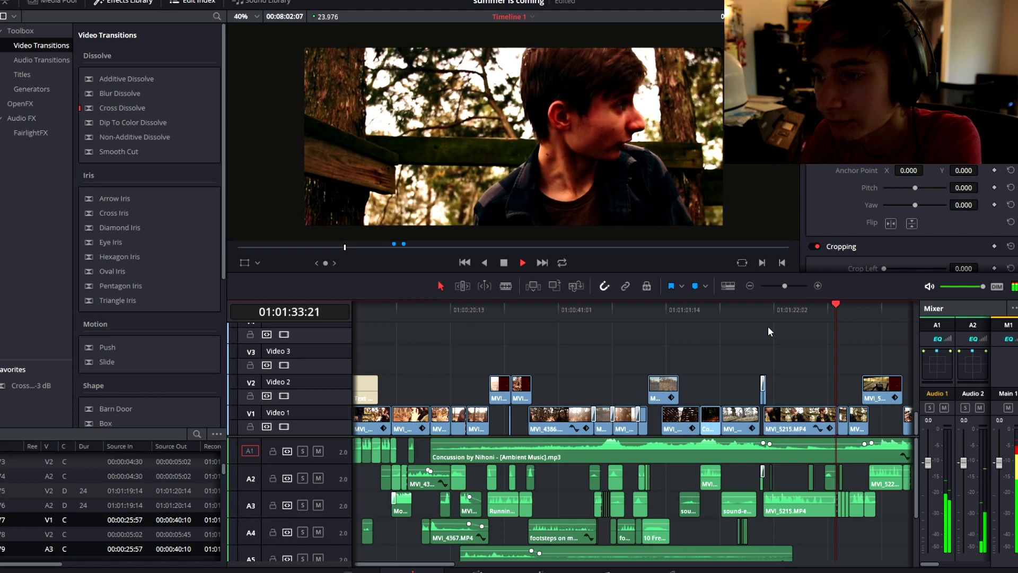
key(space)
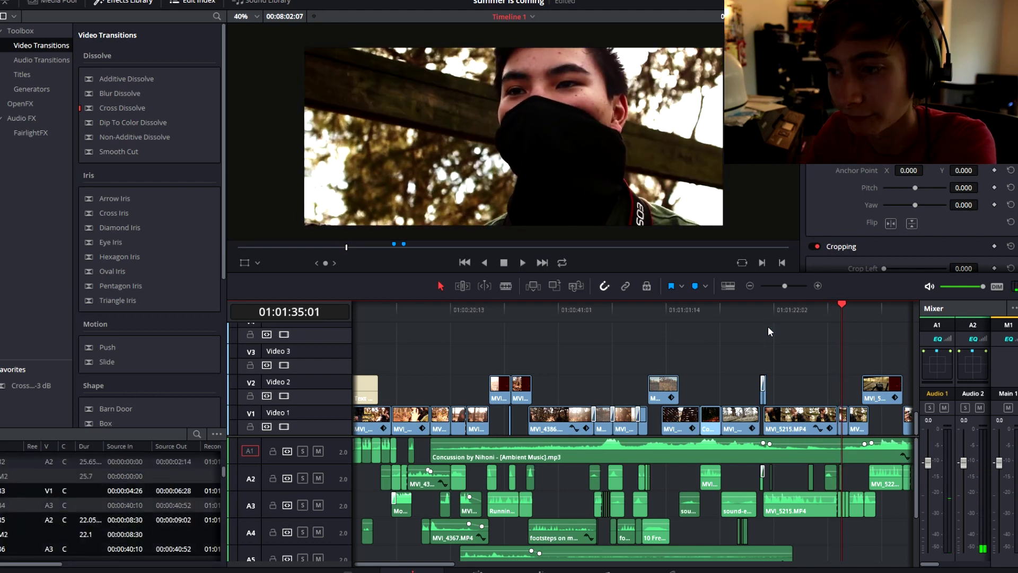
Step: Play on, pausing on the backpacker in the woods at about 01:01:58:19 and the aerial landscape at about 01:02:06:21
key(space)
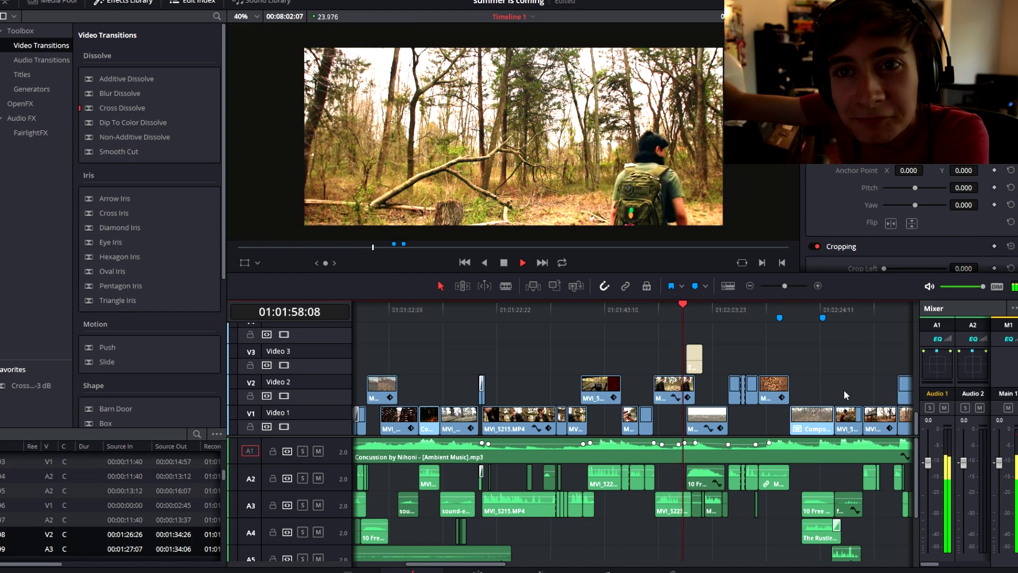
key(space)
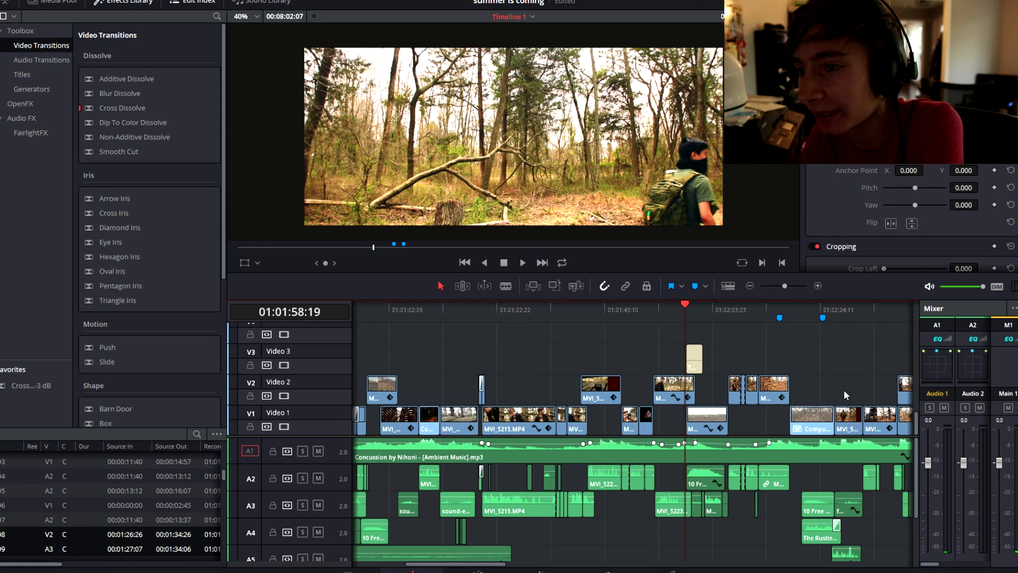
key(space)
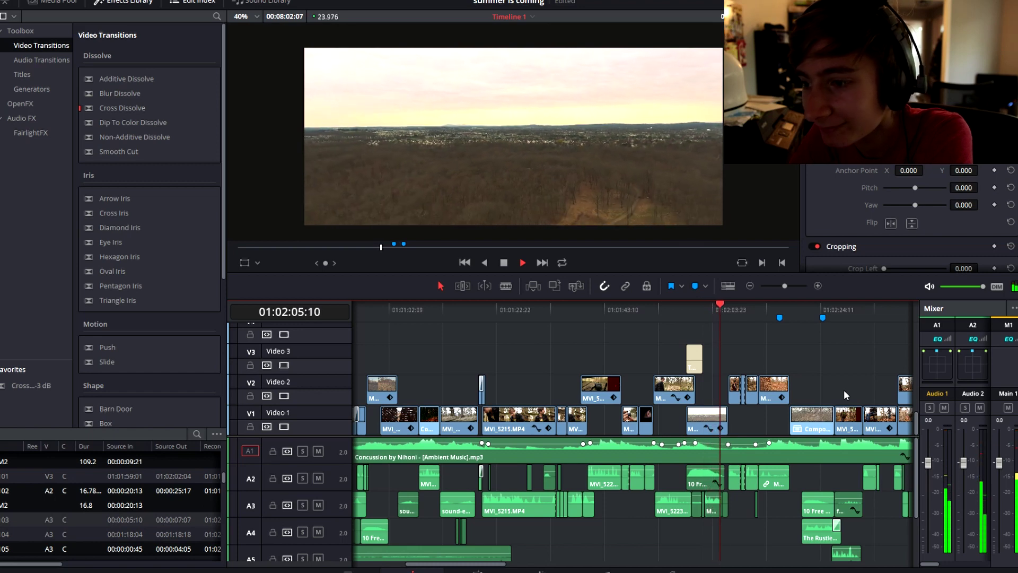
key(space)
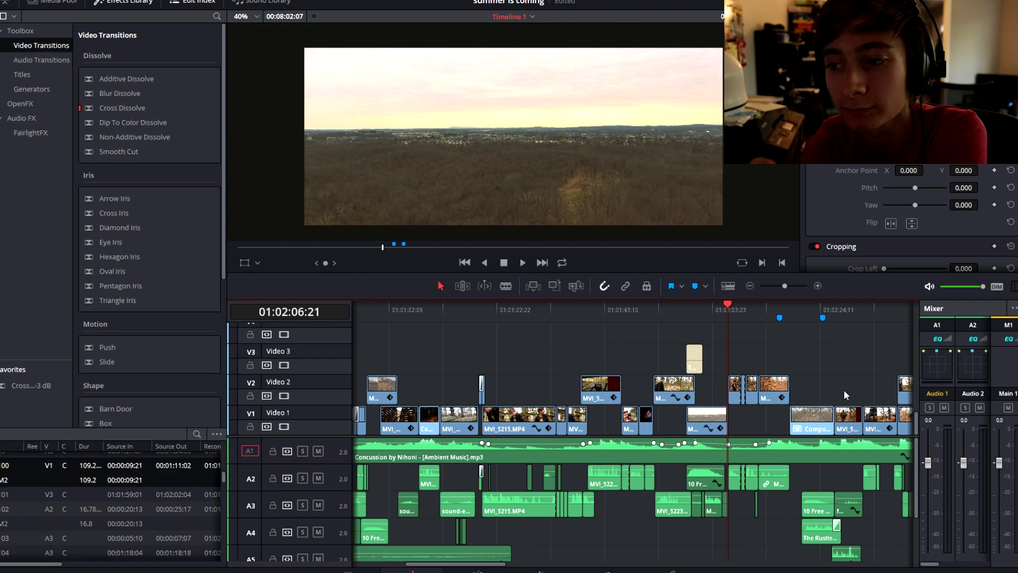
Step: Play on to the woodland path shot at about 01:02:19:23 and examine the distant walker enlarged and in the full frame
key(space)
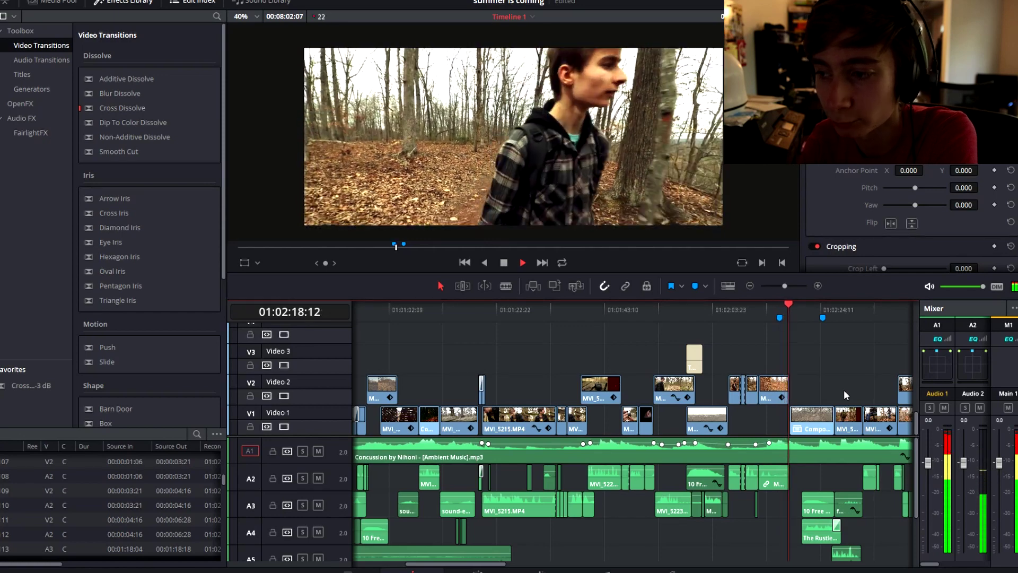
key(space)
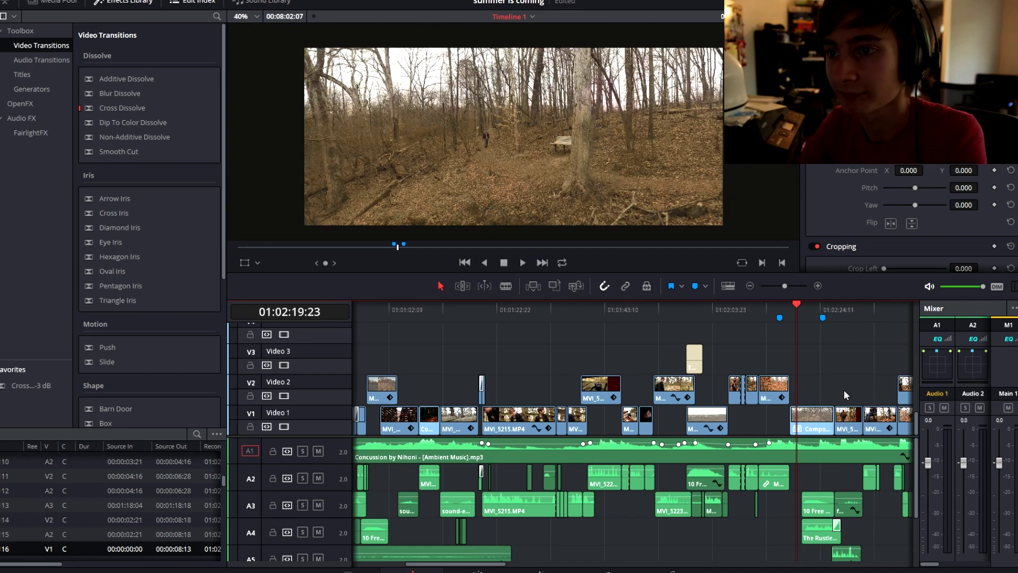
scroll(504, 150, up, 2)
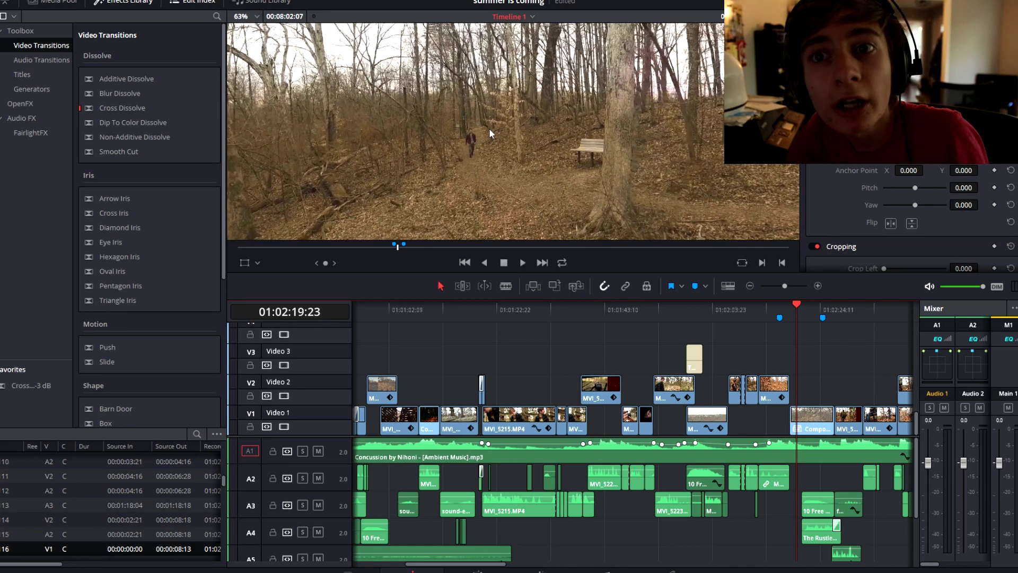
scroll(481, 150, up, 3)
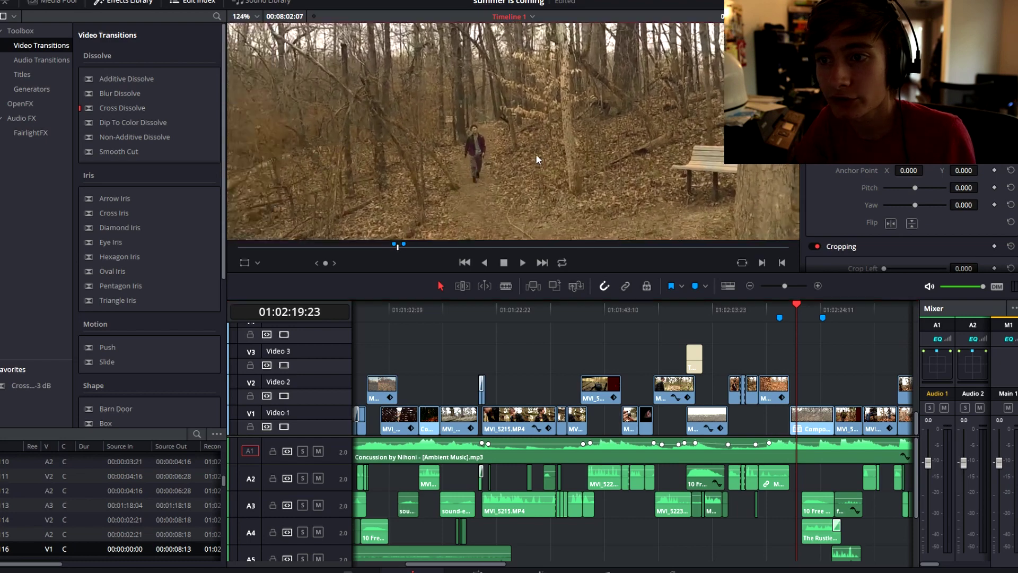
scroll(561, 143, up, 3)
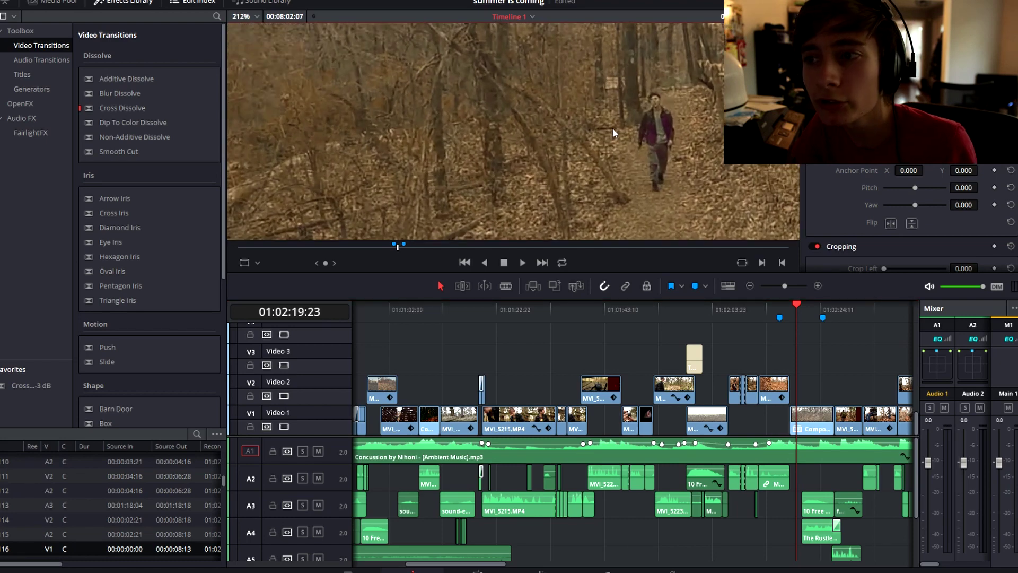
scroll(609, 136, down, 6)
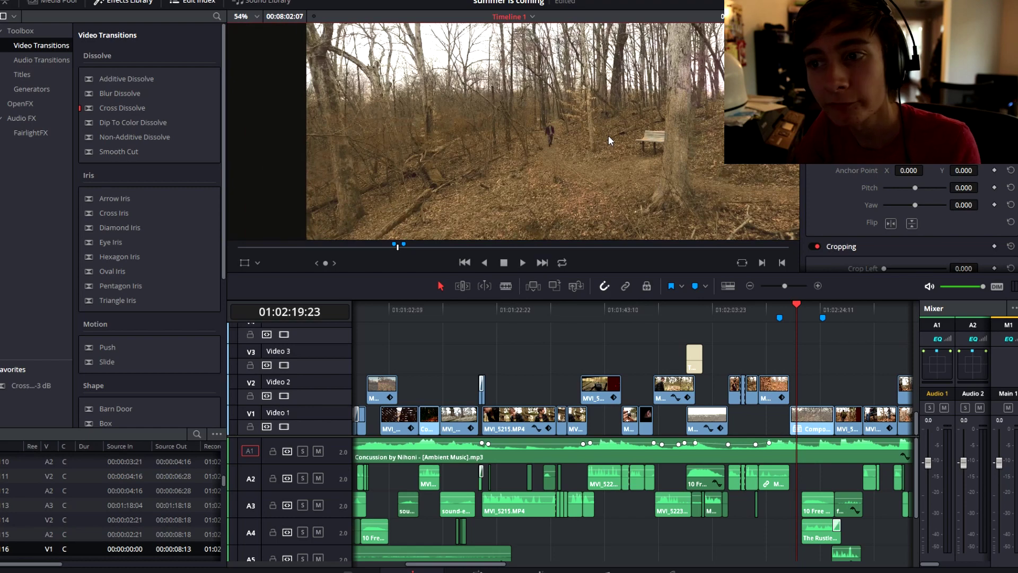
scroll(609, 138, down, 1)
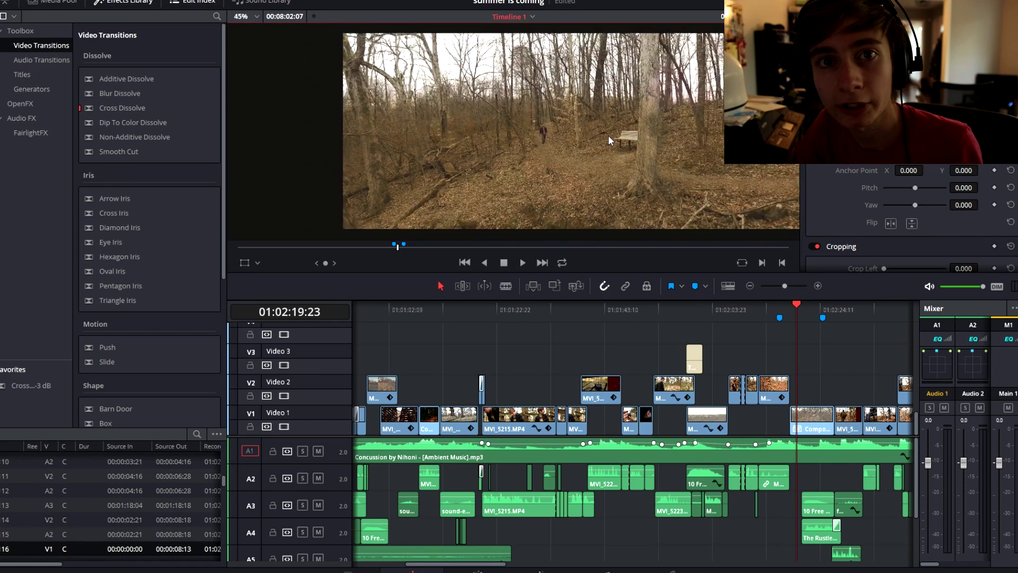
scroll(609, 135, down, 1)
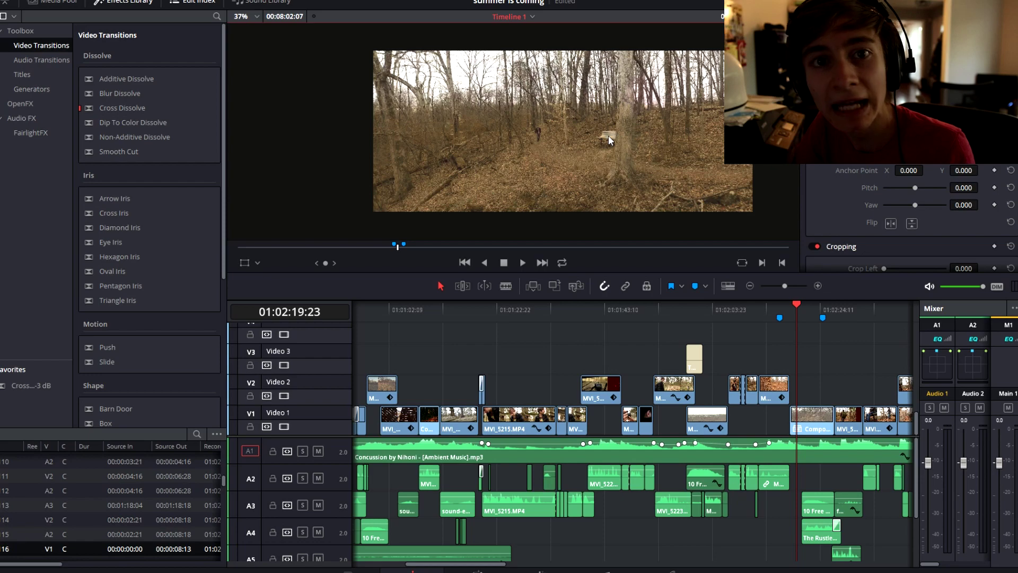
Step: Examine the bench and the edge of the large tree trunk in the paused woodland frame, from close up to the wider frame
scroll(609, 136, up, 5)
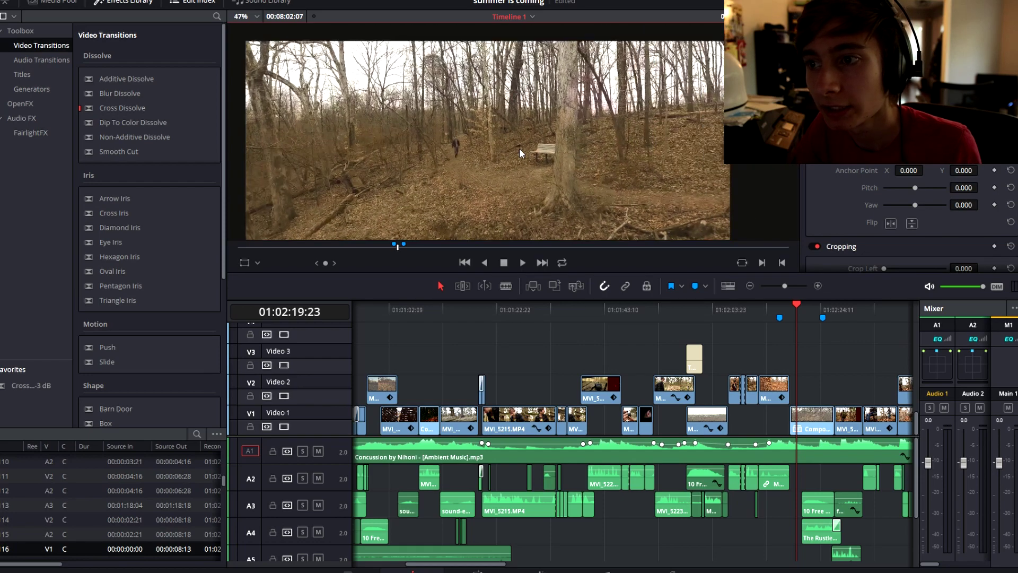
scroll(562, 134, up, 4)
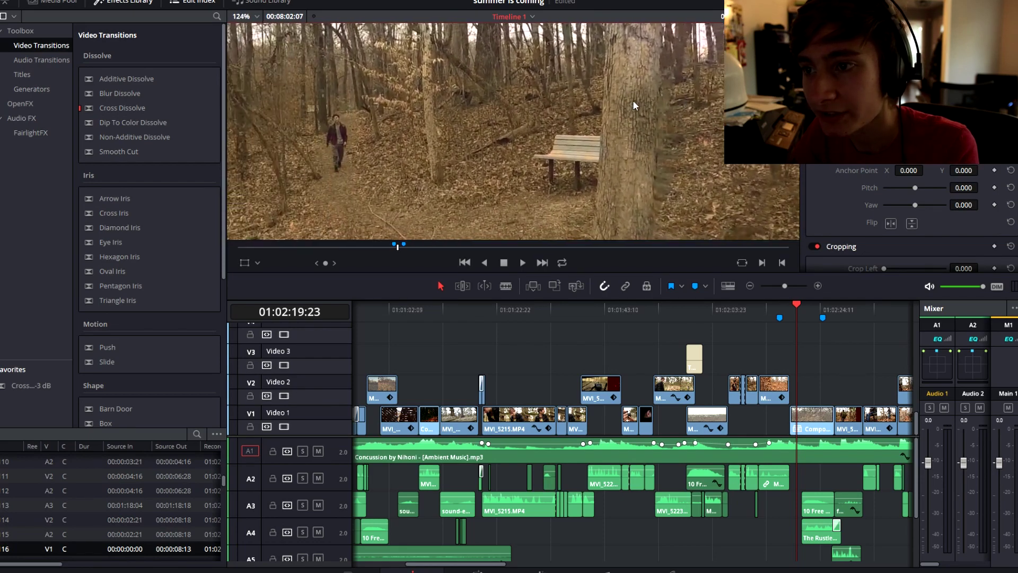
scroll(613, 146, up, 6)
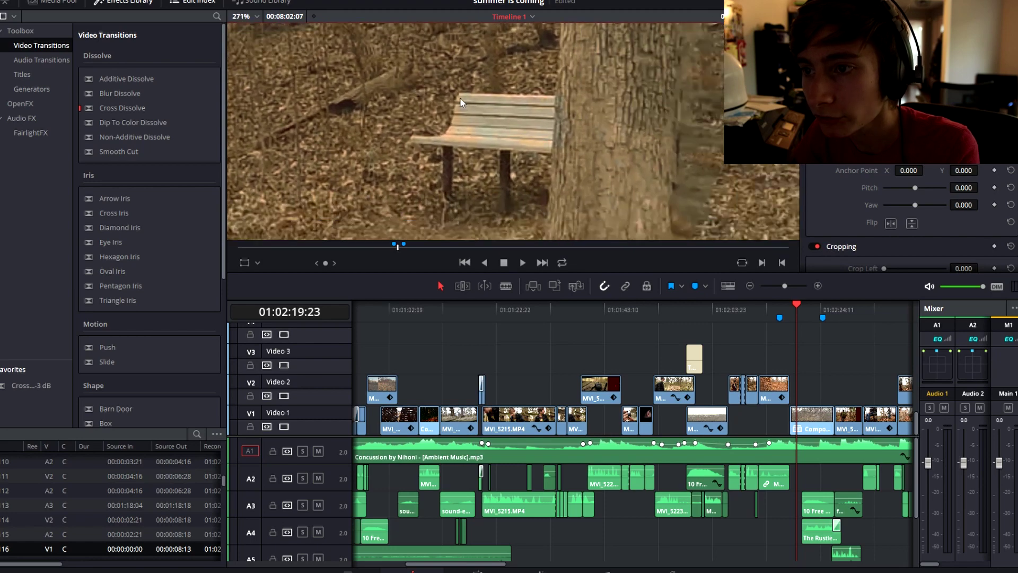
scroll(396, 94, down, 5)
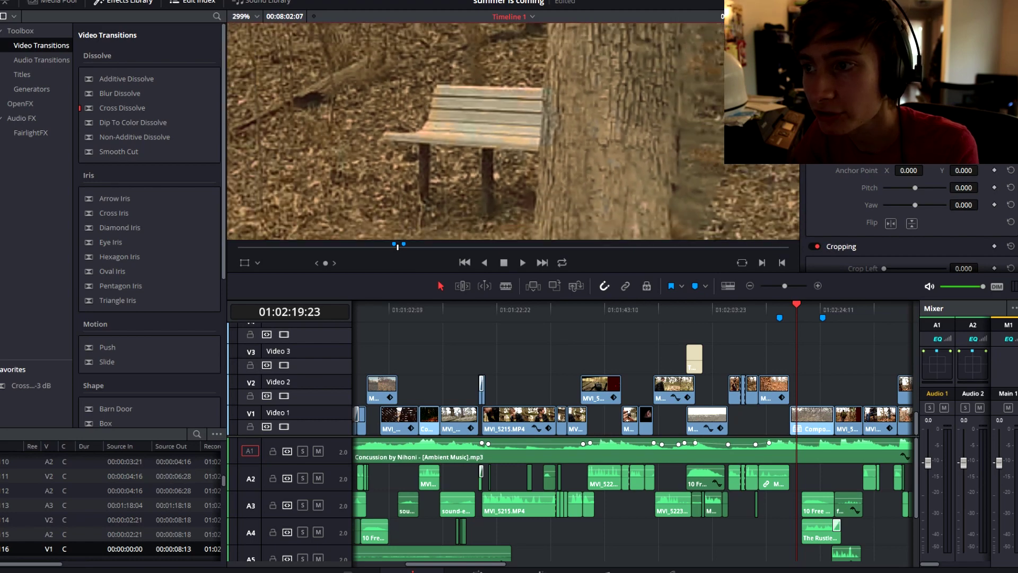
scroll(586, 129, down, 2)
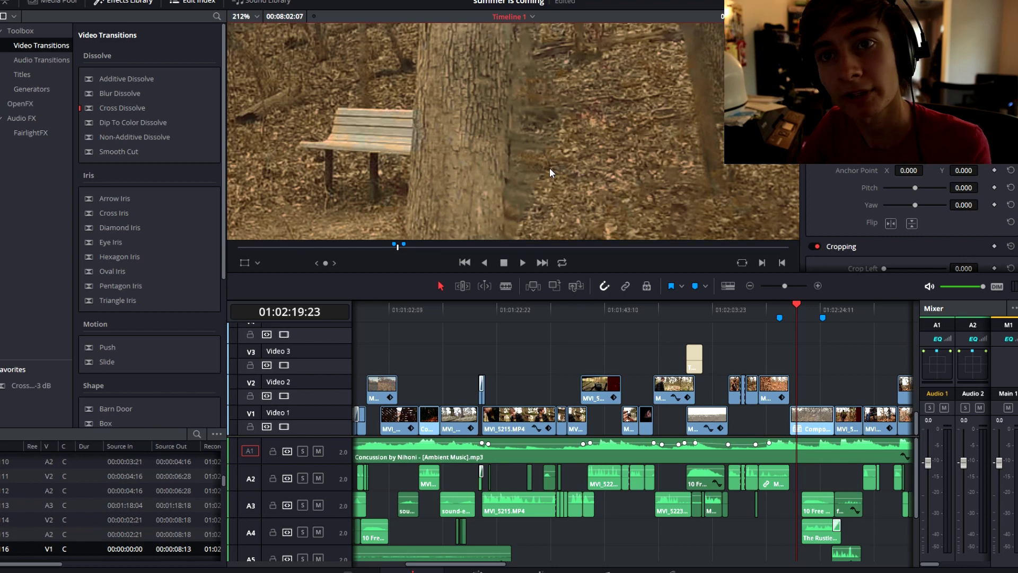
scroll(530, 147, down, 1)
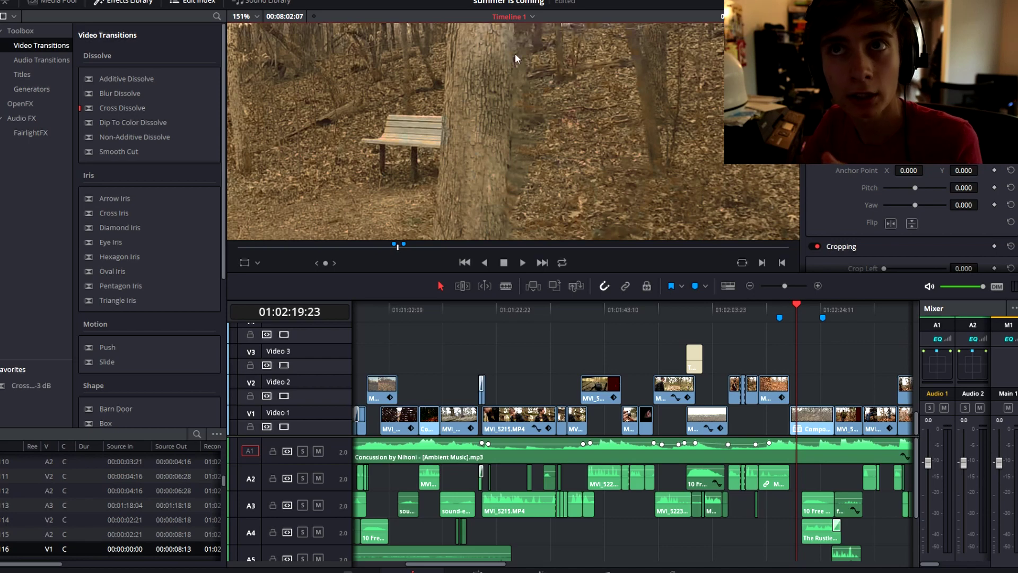
scroll(506, 93, down, 3)
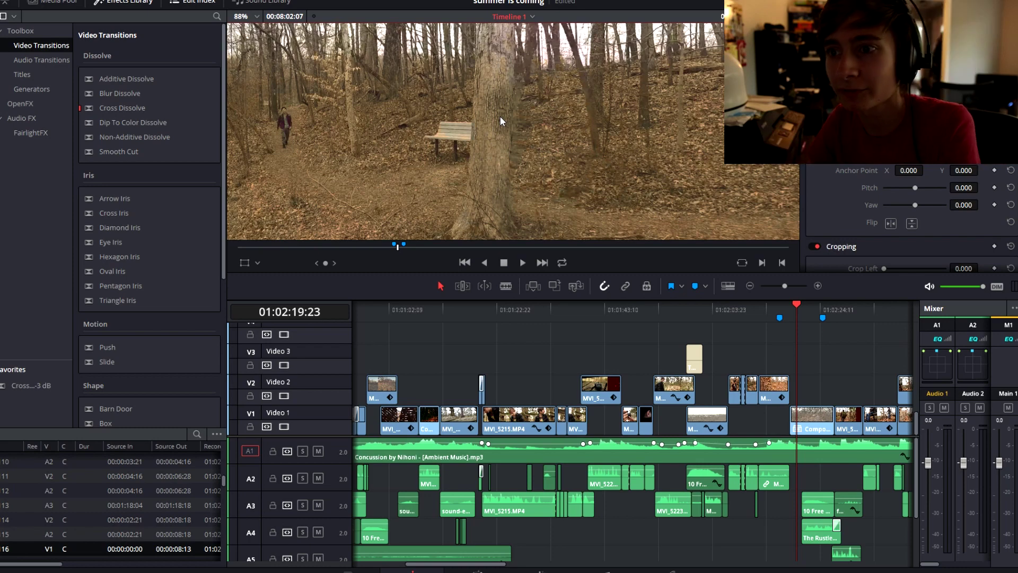
scroll(501, 116, down, 2)
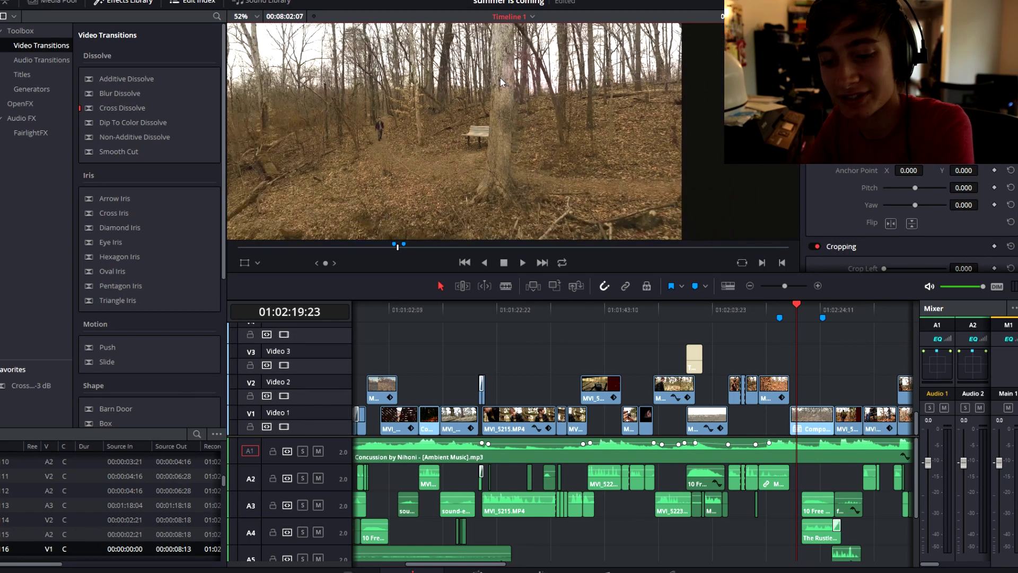
scroll(542, 157, down, 1)
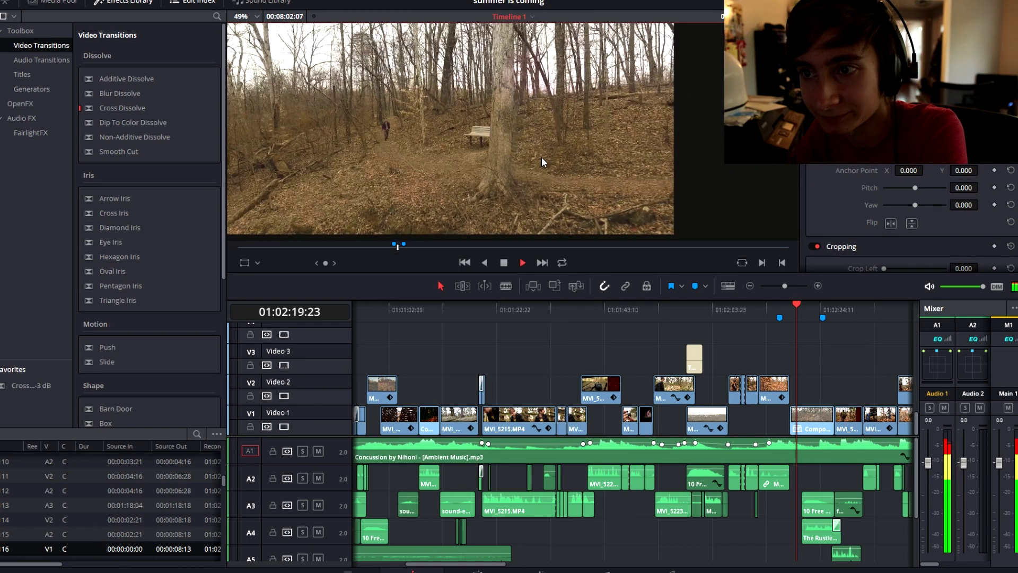
Step: Play on from the woodland path shot to the backpacker at the fence overlook, pausing at about 01:02:43:12
scroll(542, 157, down, 2)
key(space)
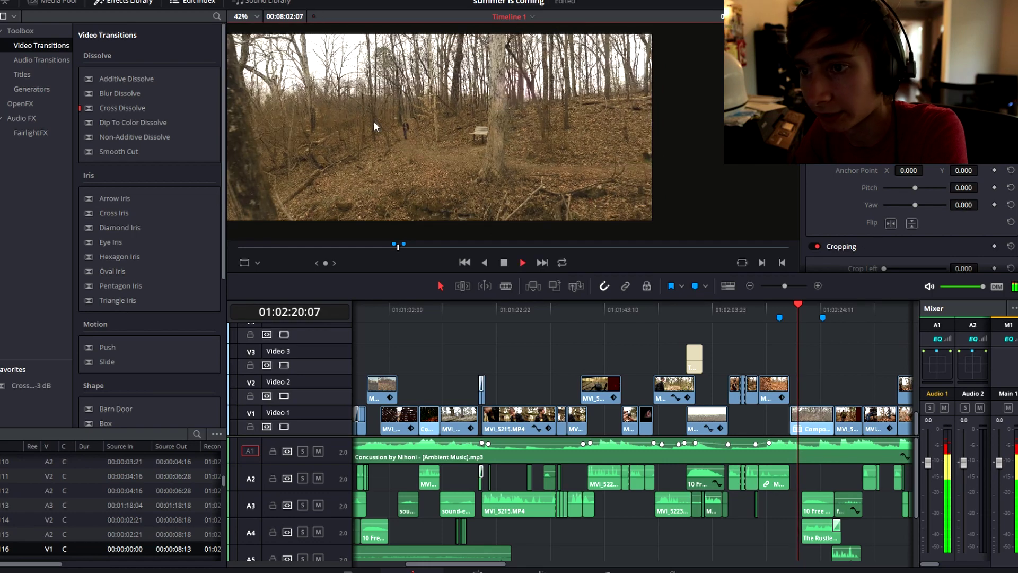
scroll(373, 121, down, 1)
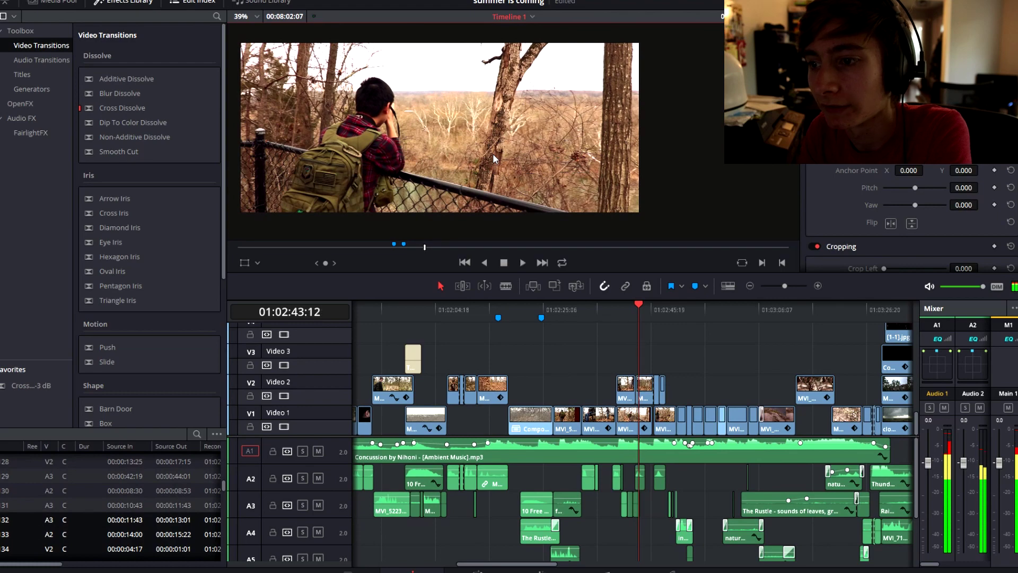
key(space)
Step: Step frame by frame through the tree trunk wipe between about 01:02:43:17 and 01:02:43:06, stopping at 01:02:43:08
key(Left)
key(Left)
key(Left)
key(Left)
key(Left)
key(Left)
key(Left)
key(Left)
key(Left)
key(Left)
key(Left)
key(Left)
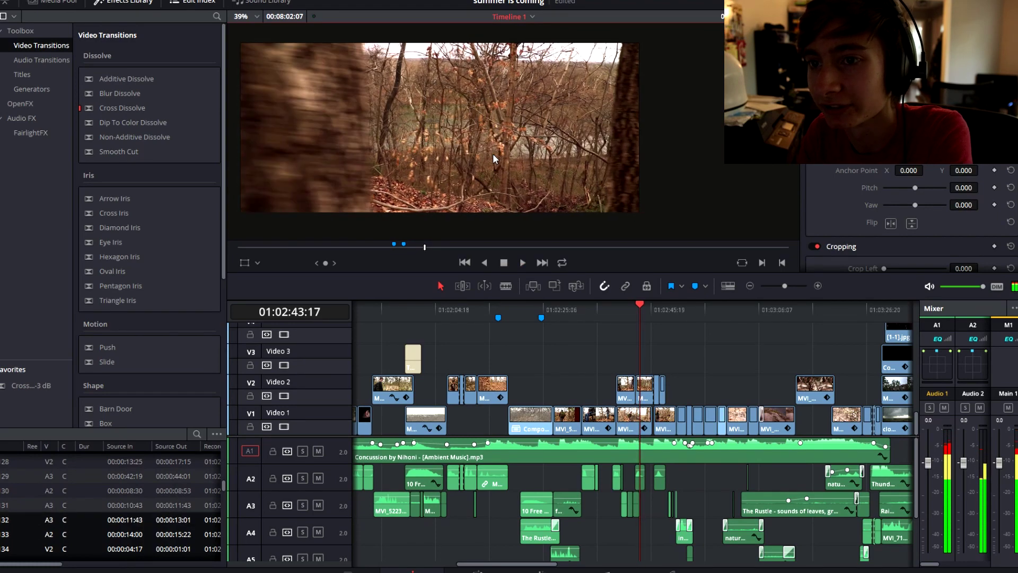
key(Left)
key(Left)
key(Left)
key(Left)
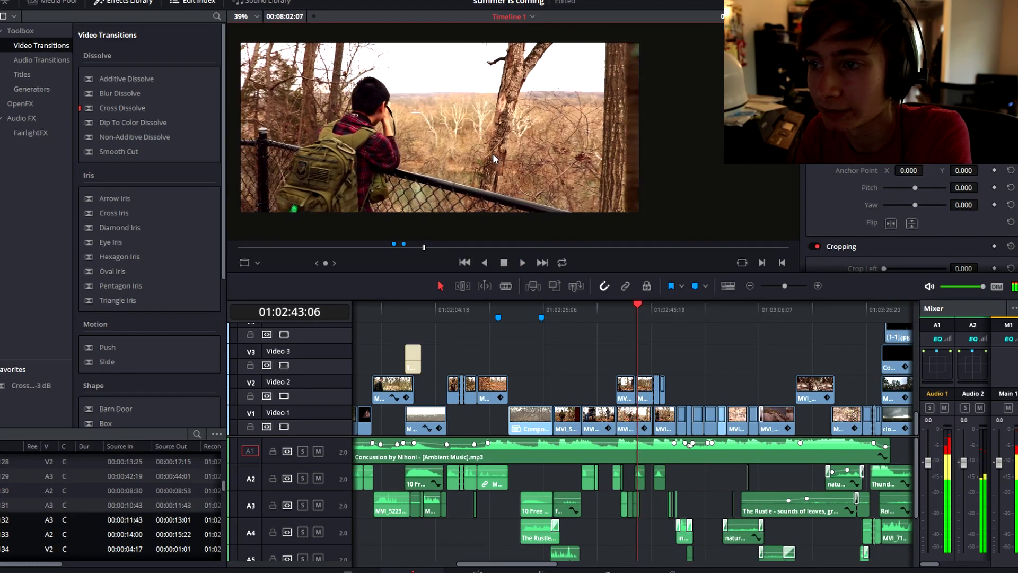
key(Right)
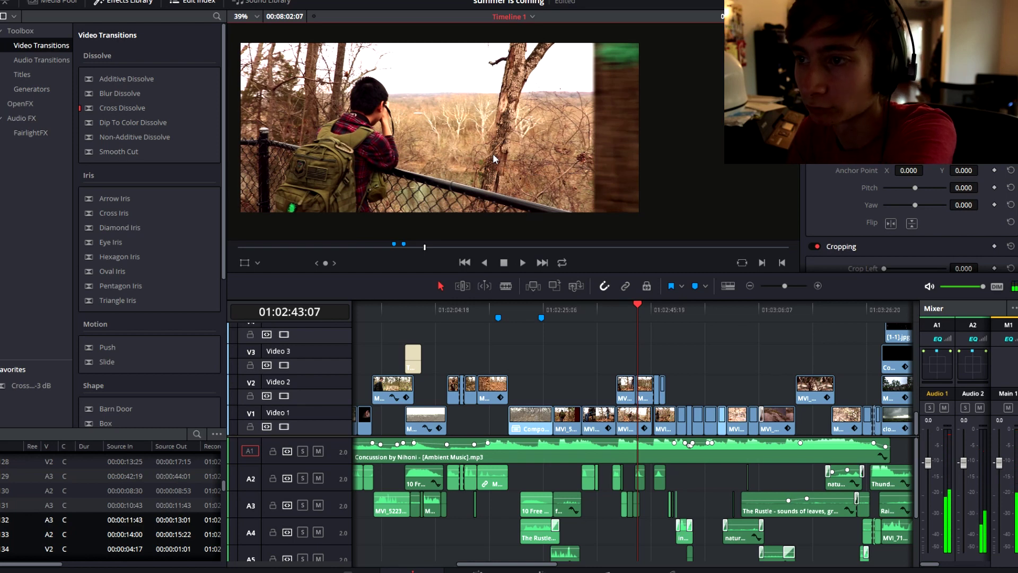
key(Right)
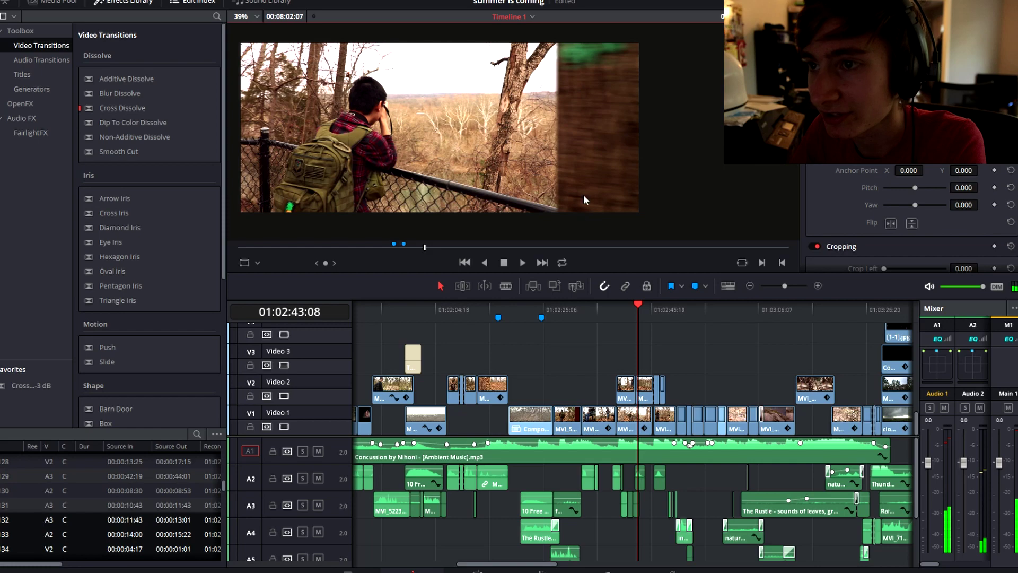
Step: Play on to the passing tree shot at about 01:02:48:03 and step back through its frames to examine the transition
key(space)
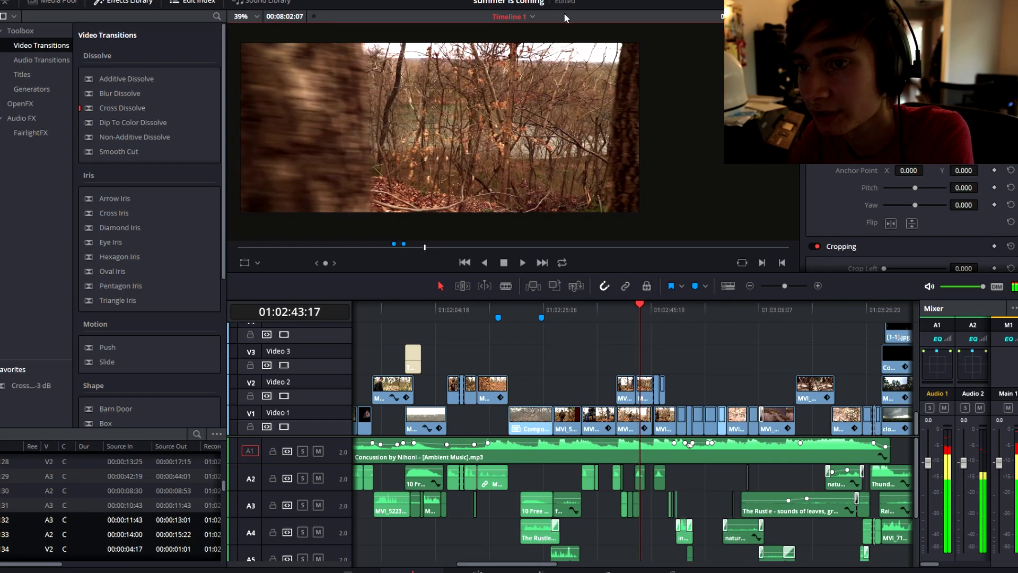
key(space)
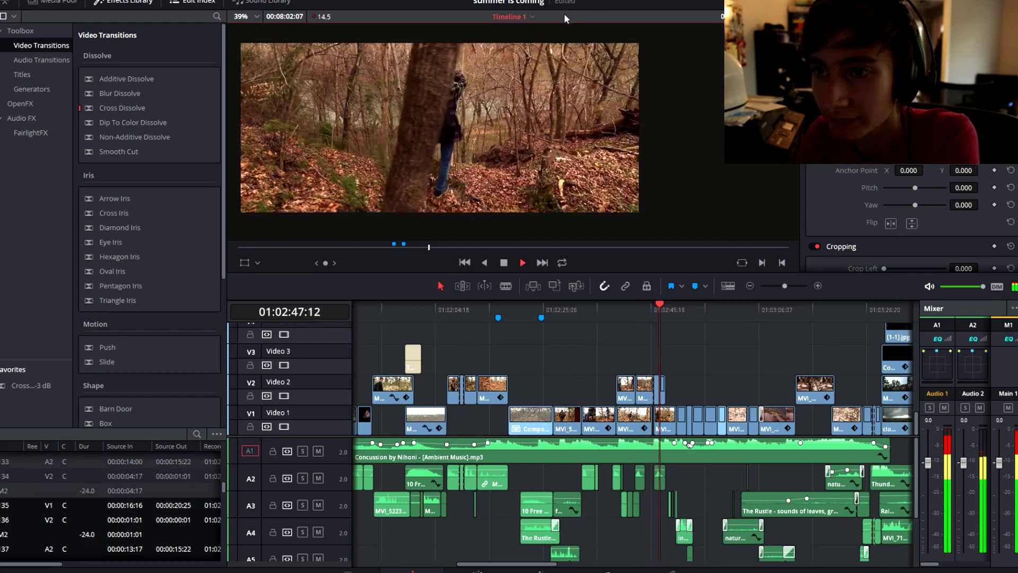
key(space)
key(Left)
key(Left)
key(Left)
key(Left)
key(Left)
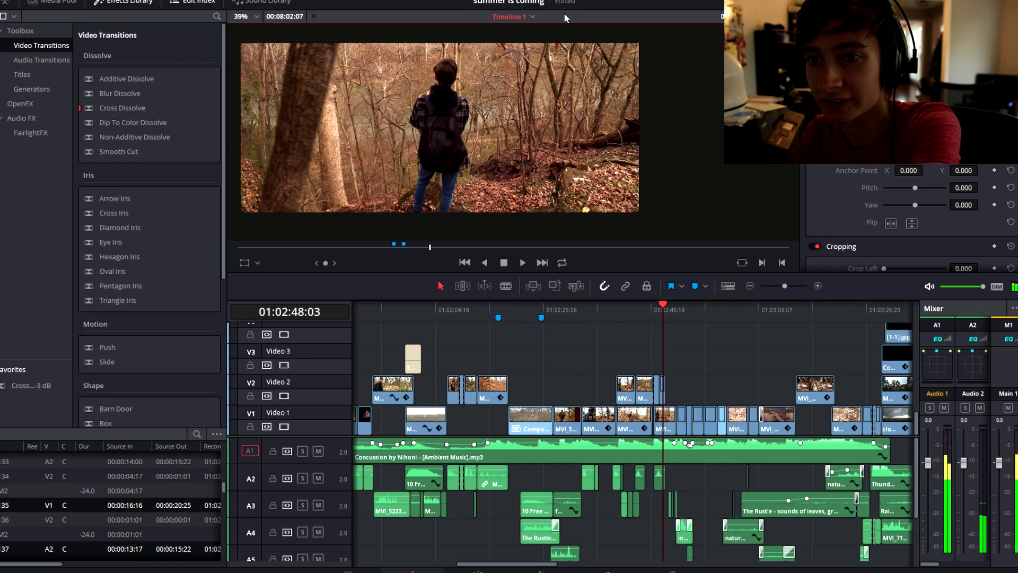
key(Left)
key(Left)
key(Left)
key(Left)
Step: Play on, pausing on the dried leaves close-up at about 01:02:51:10 and the hiker climbing the slope at about 01:02:53:17
key(space)
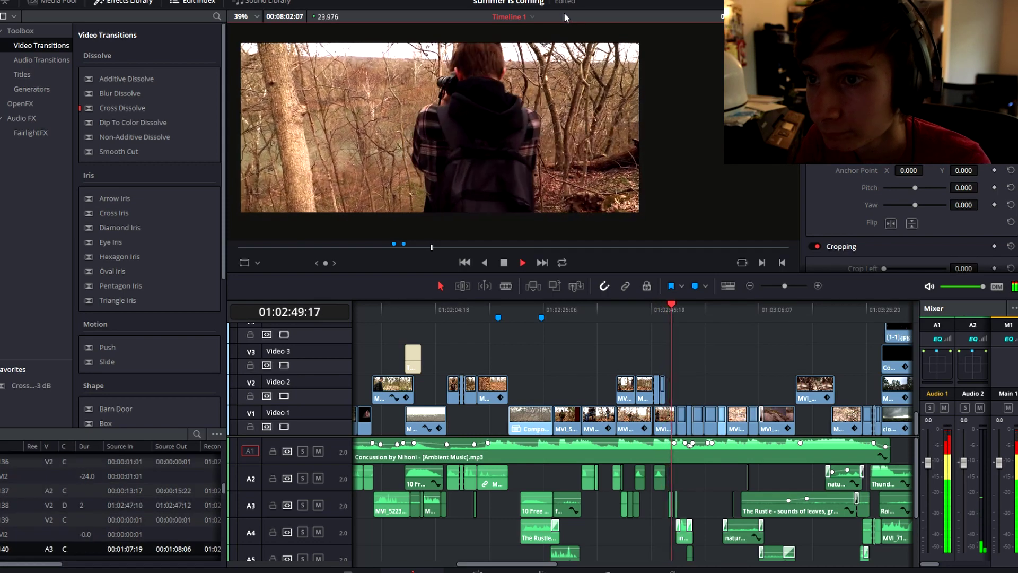
key(space)
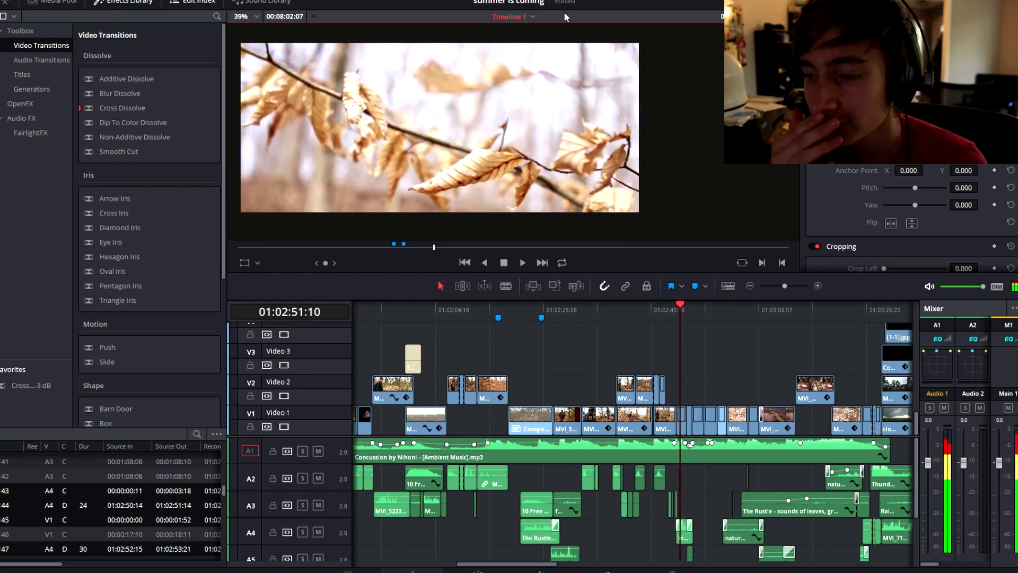
key(space)
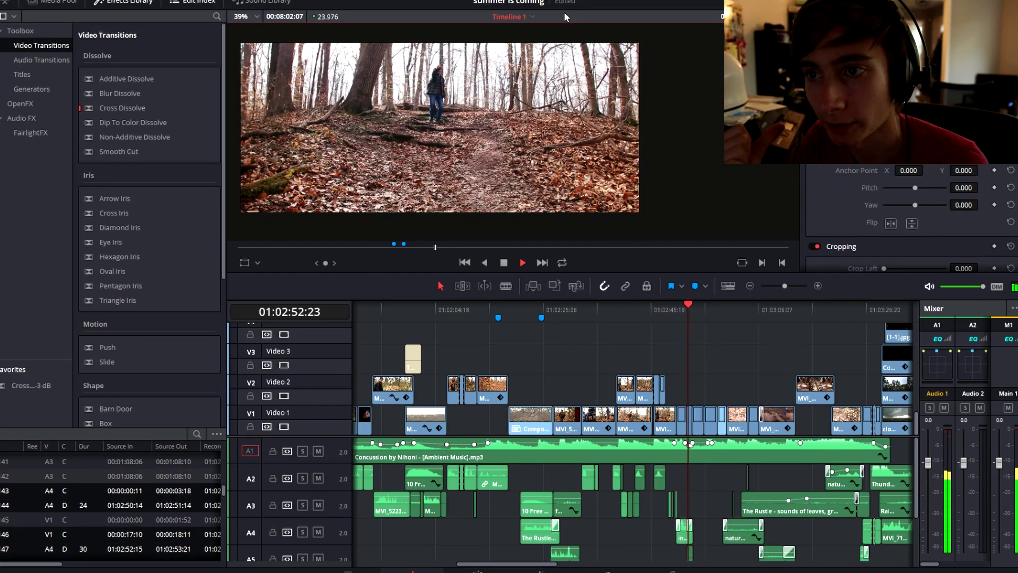
key(space)
key(Left)
key(Left)
key(Left)
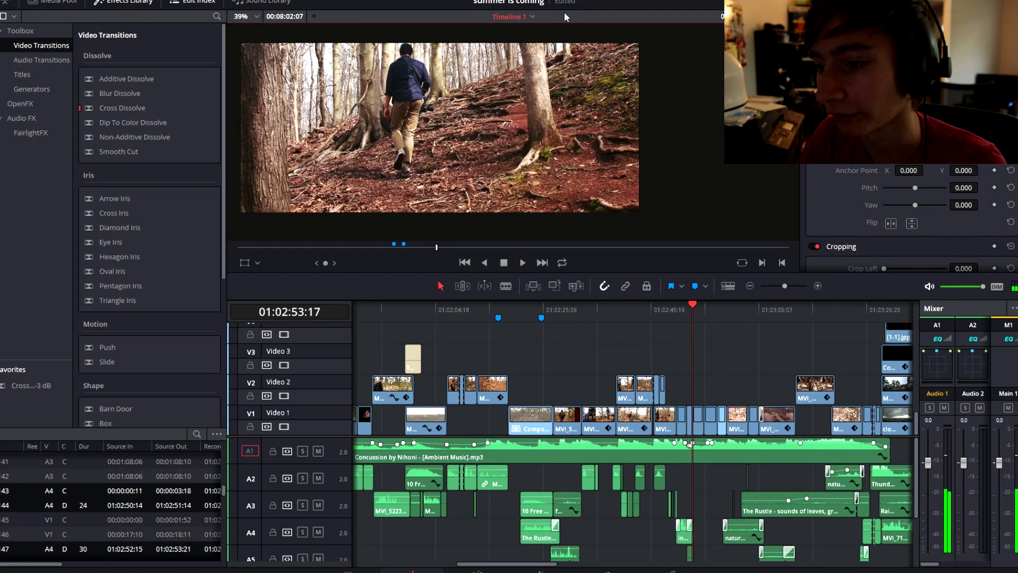
Step: Play on, pausing on the hiker at about 01:02:55:13 and the three walkers among the trees at about 01:02:59:14
key(space)
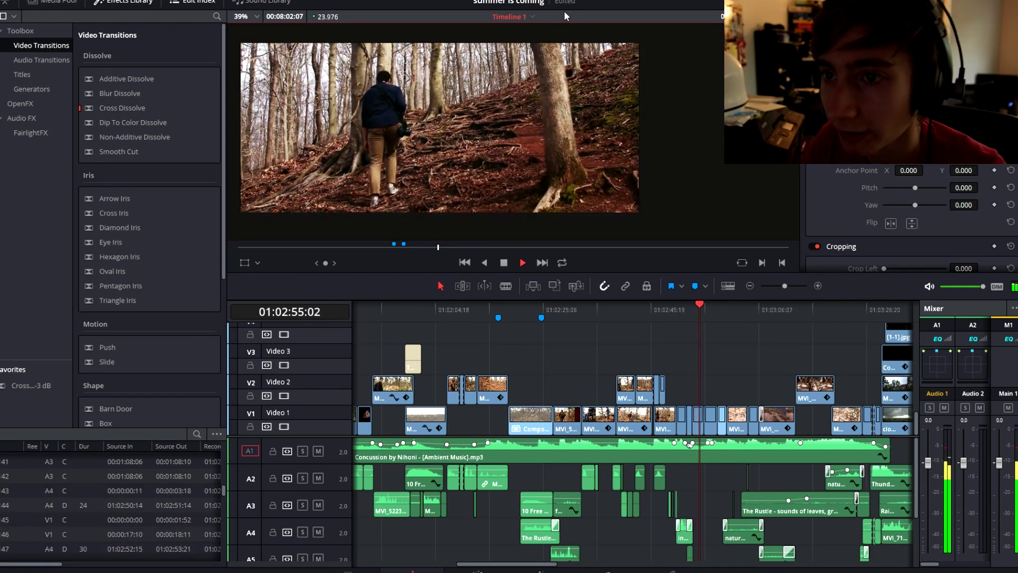
key(space)
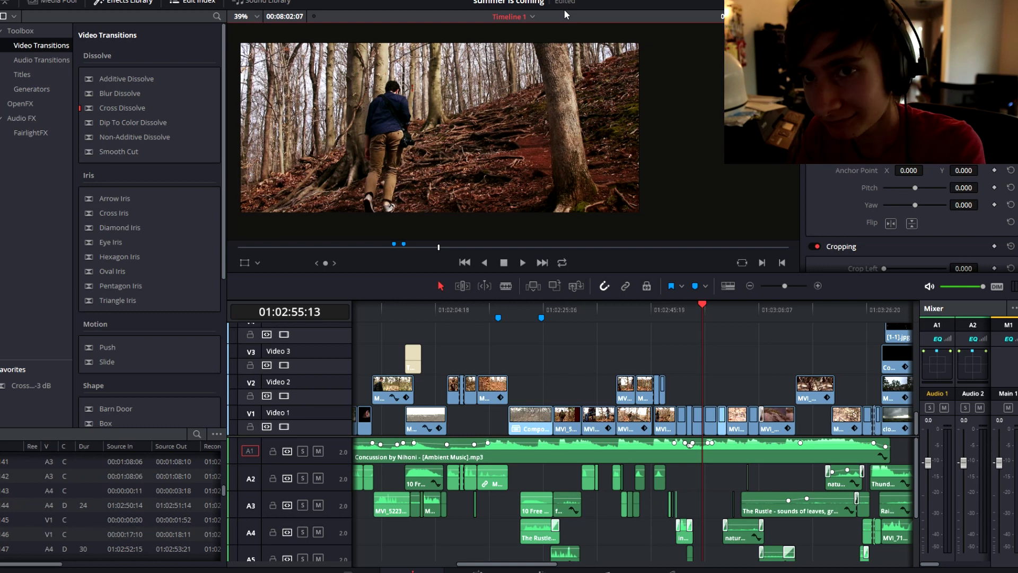
key(space)
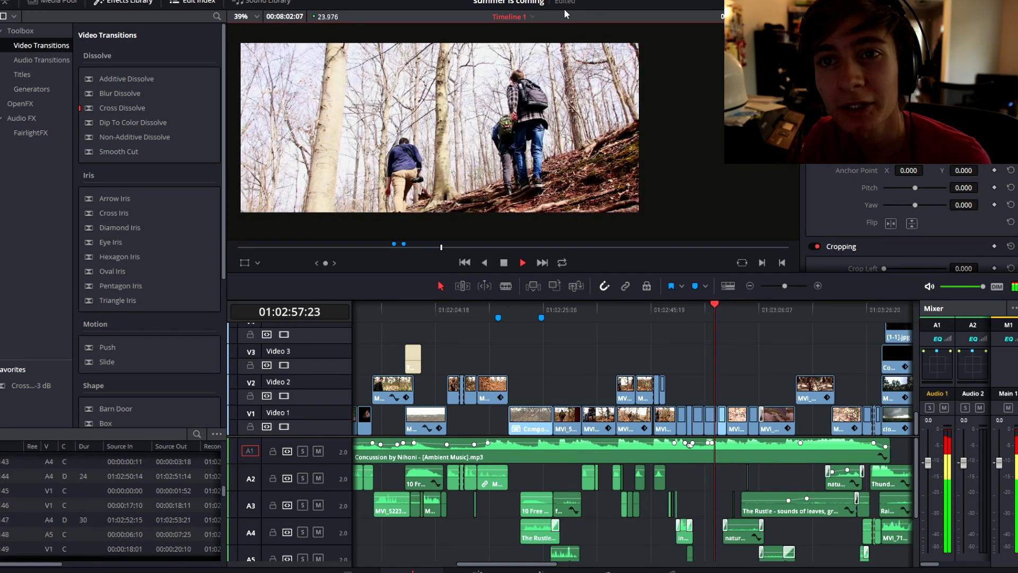
key(space)
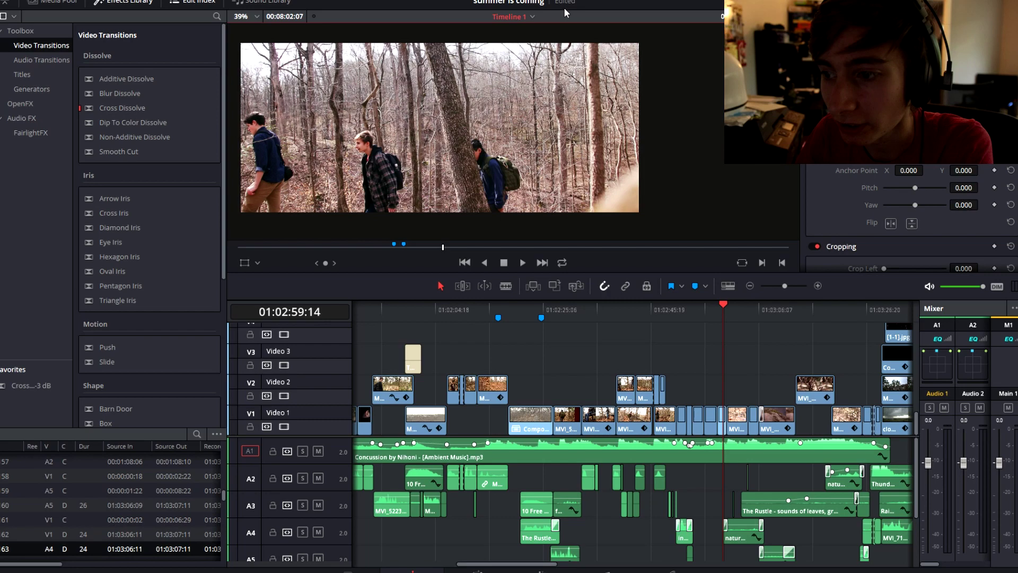
Step: Examine the three walkers and the central tree trunk enlarged and in the full frame, advancing to 01:02:59:15
scroll(527, 157, up, 4)
scroll(469, 106, down, 3)
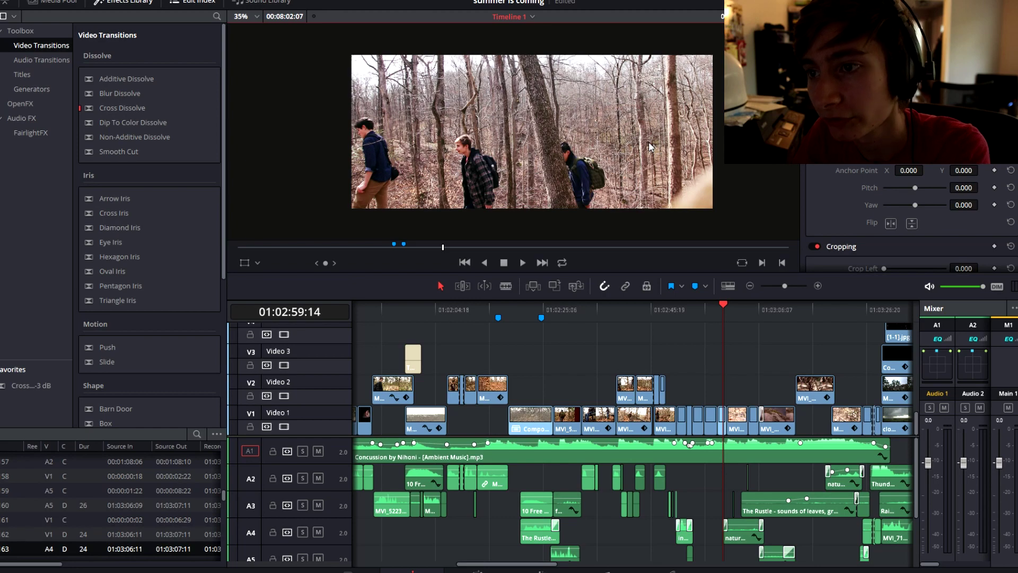
scroll(553, 155, up, 2)
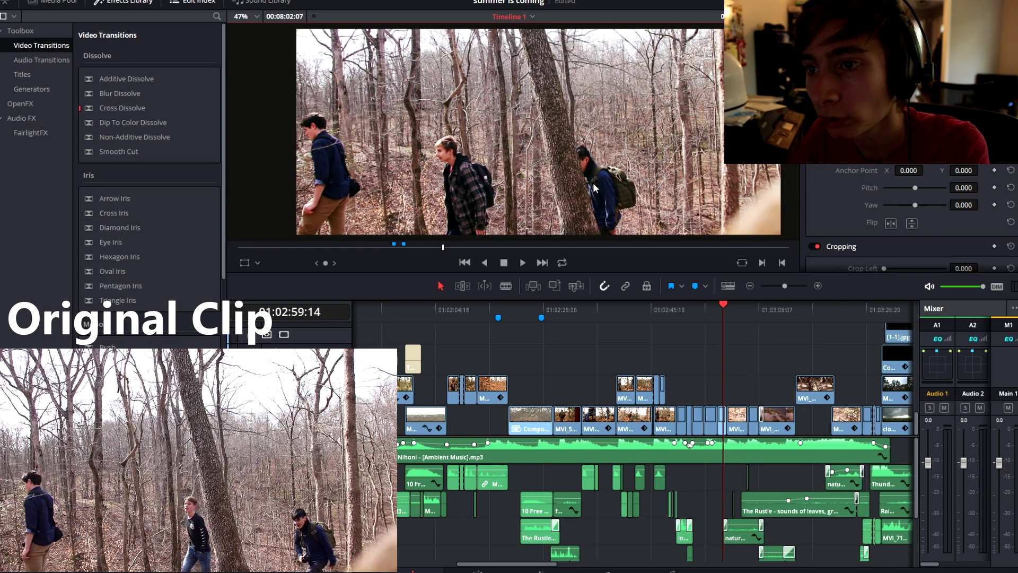
scroll(608, 155, down, 2)
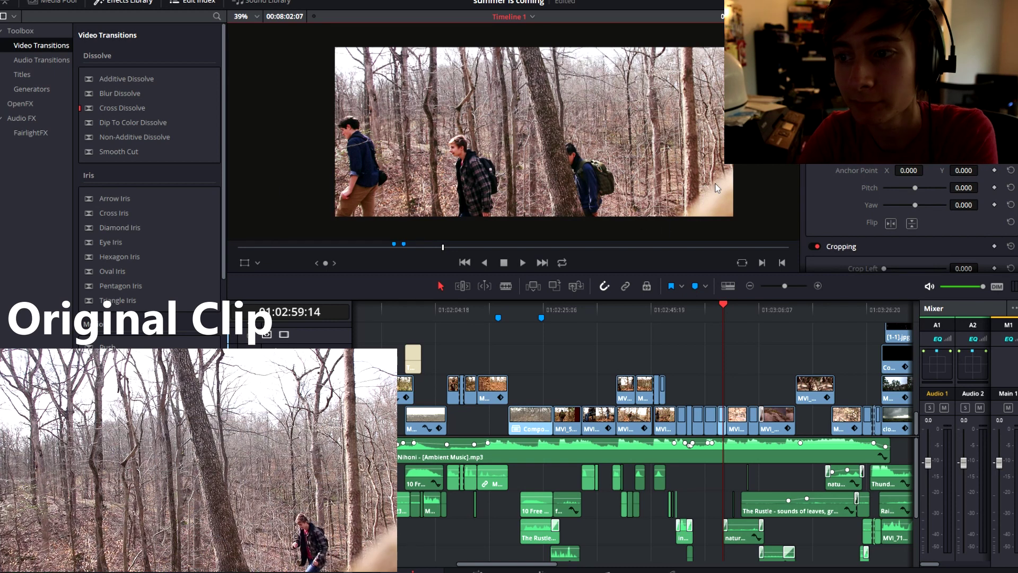
key(Right)
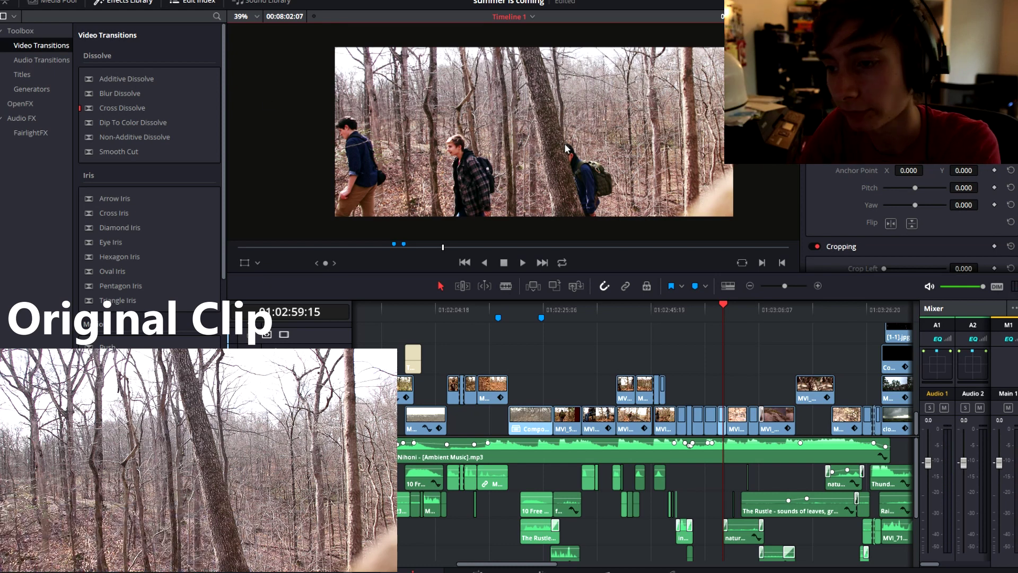
Step: Play on, pausing on the waterfall dissolve at about 01:03:24:17 and the backpacker behind the crouching figure at about 01:03:28:20
key(space)
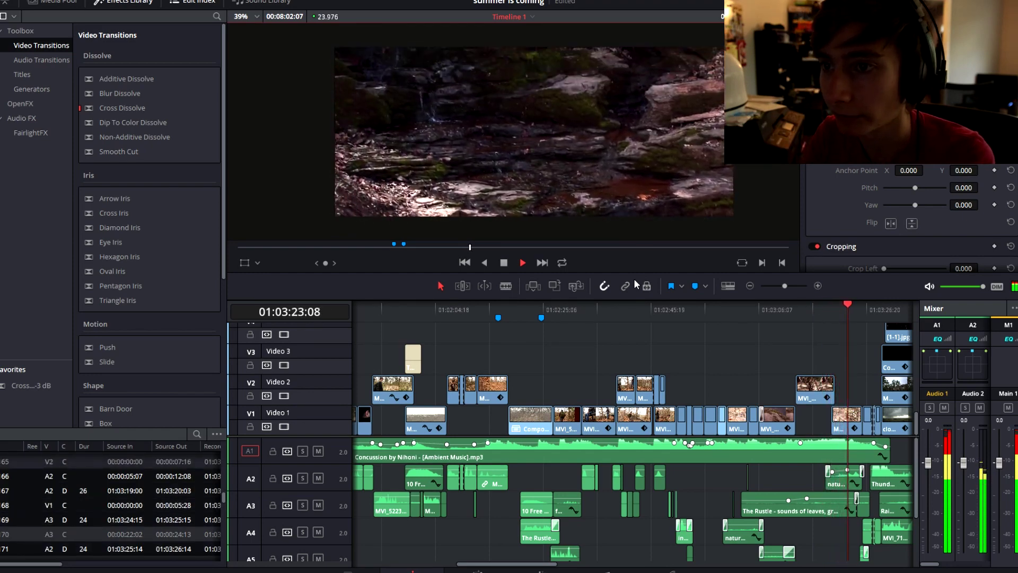
key(space)
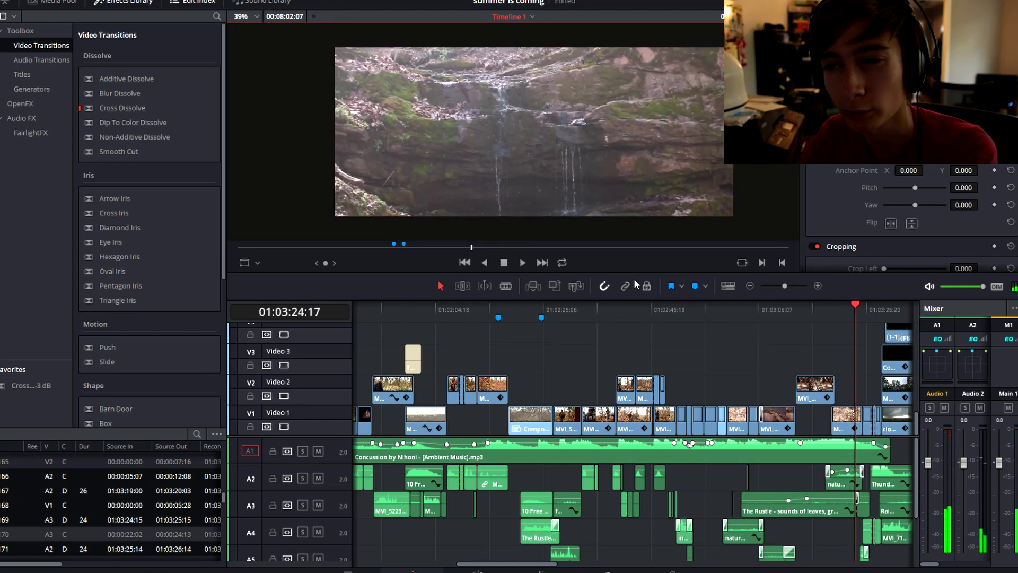
key(space)
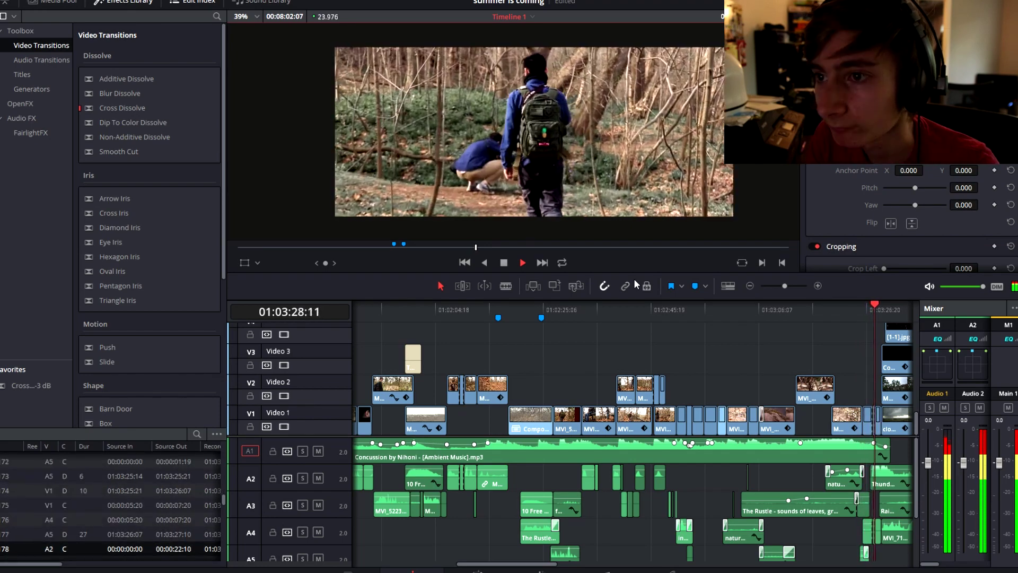
key(space)
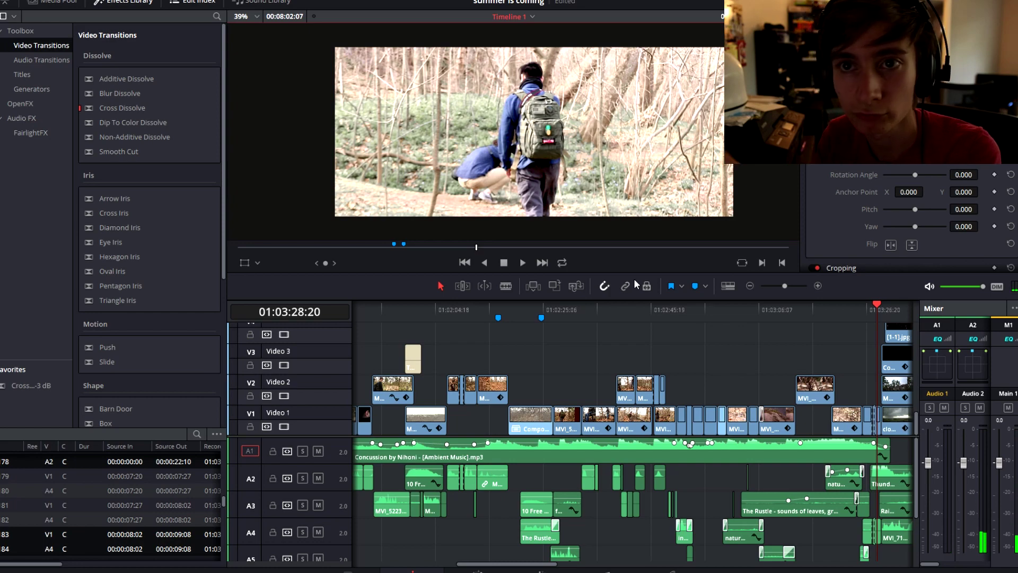
Step: Play on through the darkened woods shot at about 01:03:29:06, pausing on the stormy backyard at about 01:03:30:20 and 01:03:33:13
key(space)
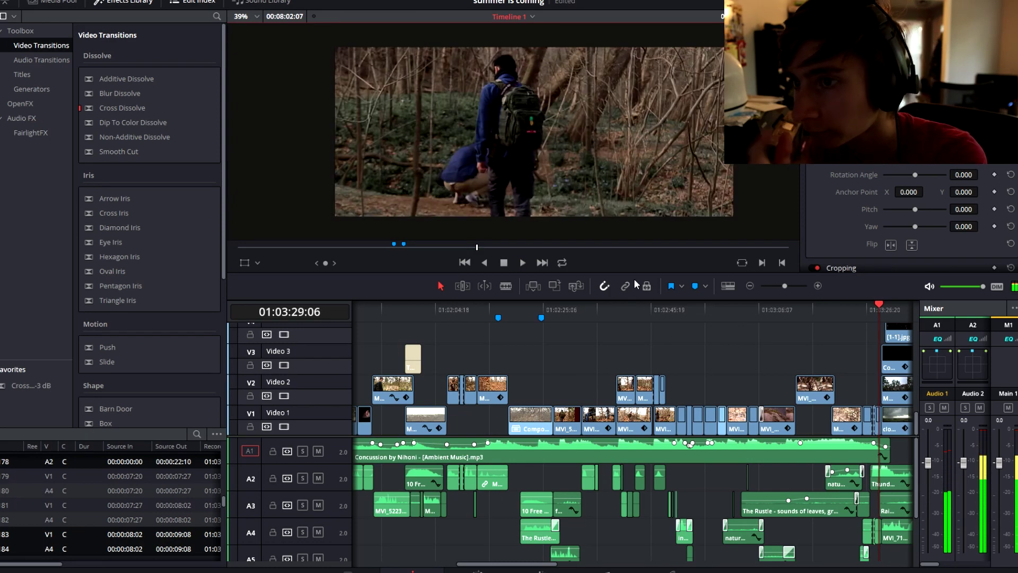
key(space)
key(space)
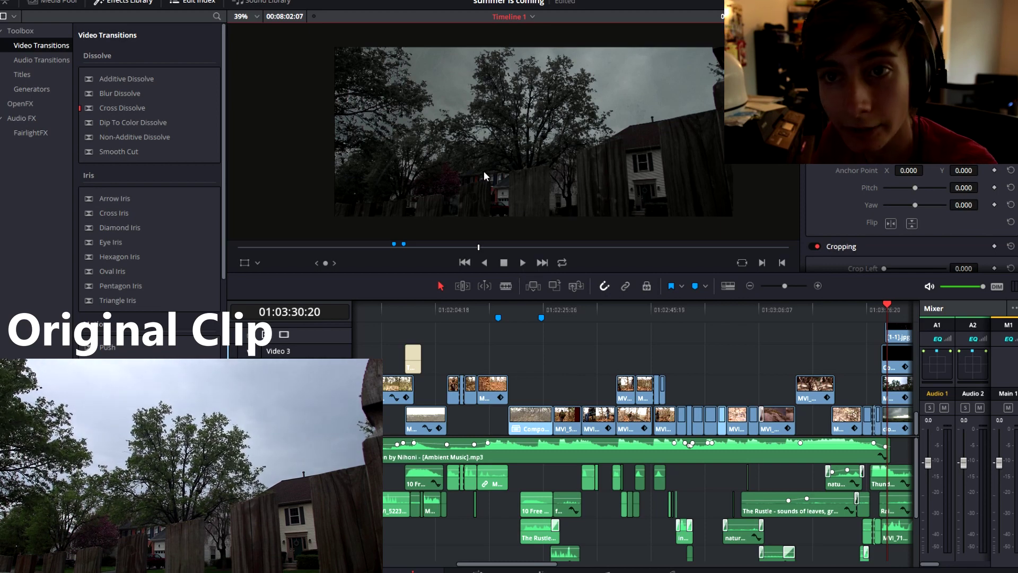
key(space)
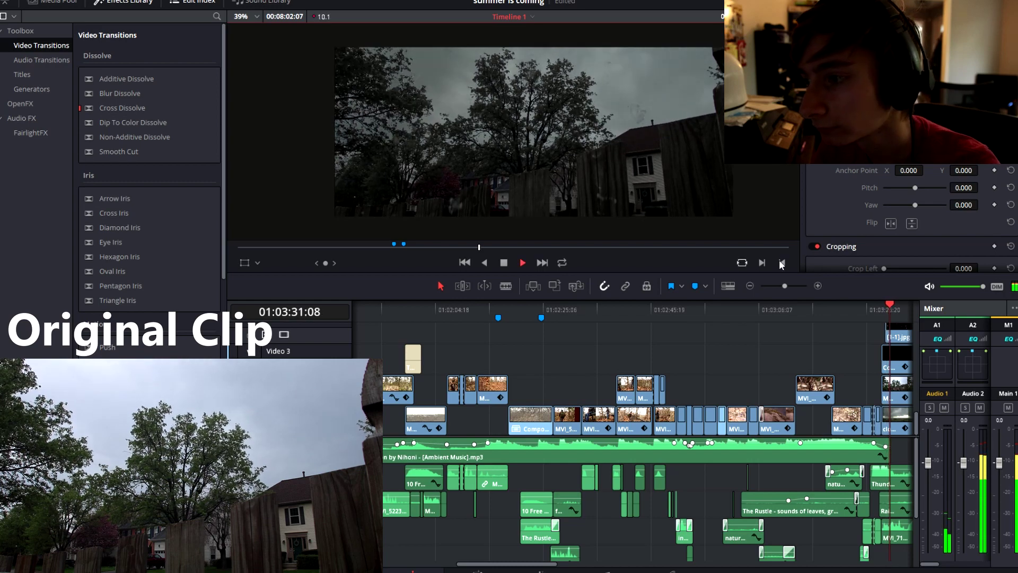
key(space)
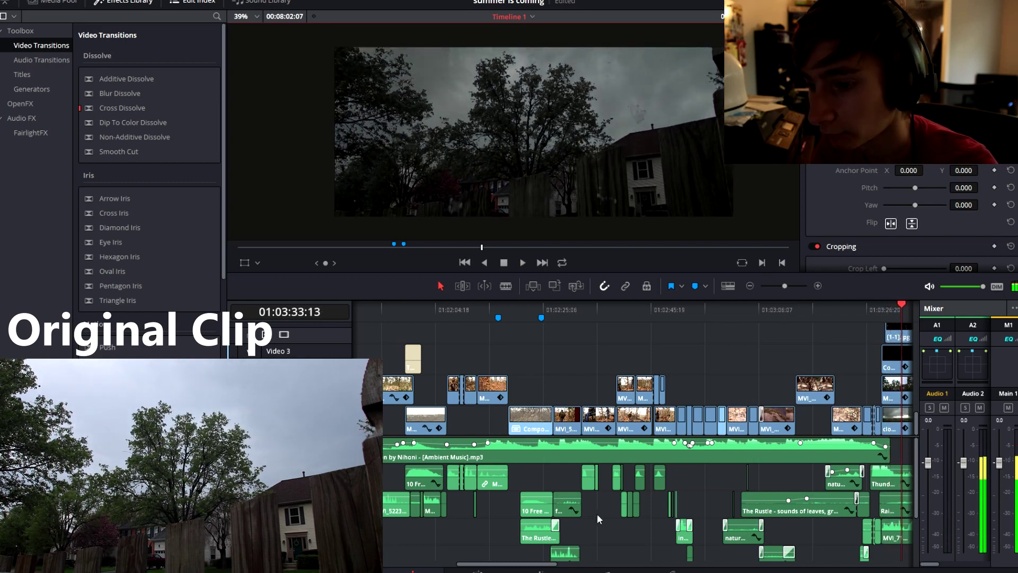
Step: Examine the stacked video layers and the thunder and rain audio clips around 01:03:33:13 in the timeline
drag(520, 565, 568, 565)
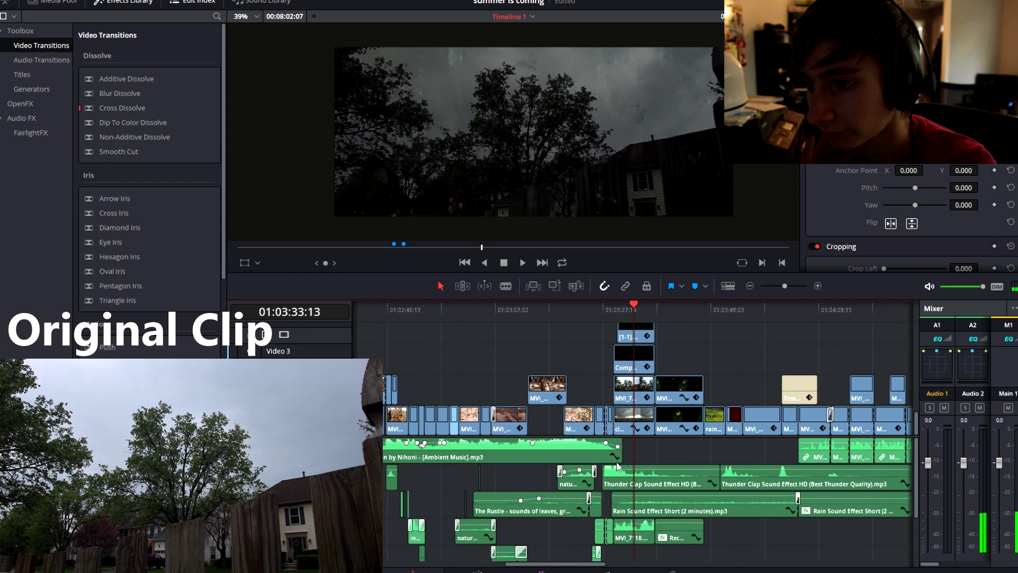
scroll(675, 376, up, 5)
scroll(676, 376, down, 4)
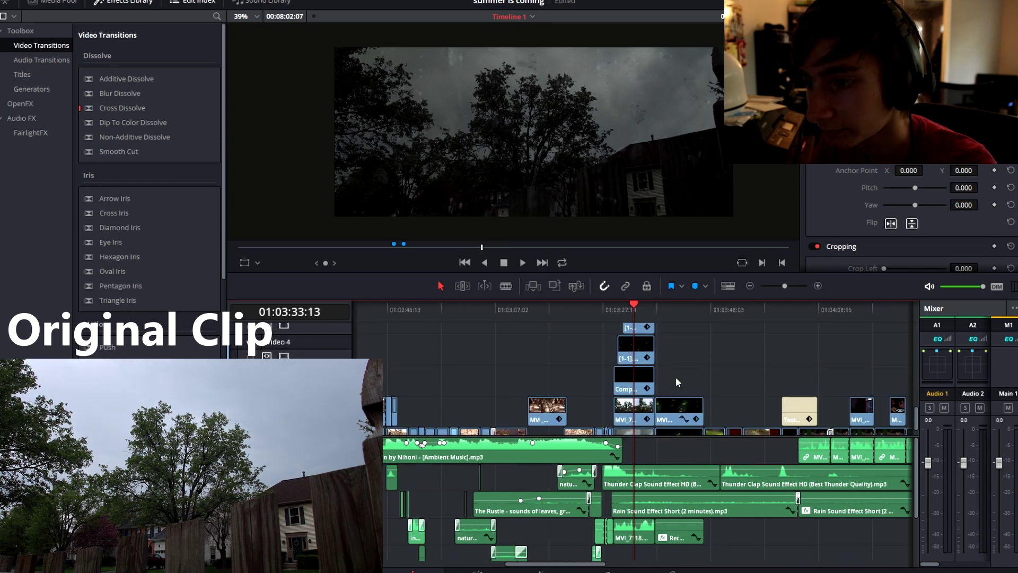
scroll(676, 376, down, 3)
Step: Play on through the rainy deck shot to the dark blue-lit face at about 01:04:11:11 and return the playhead to 01:04:10:07
key(space)
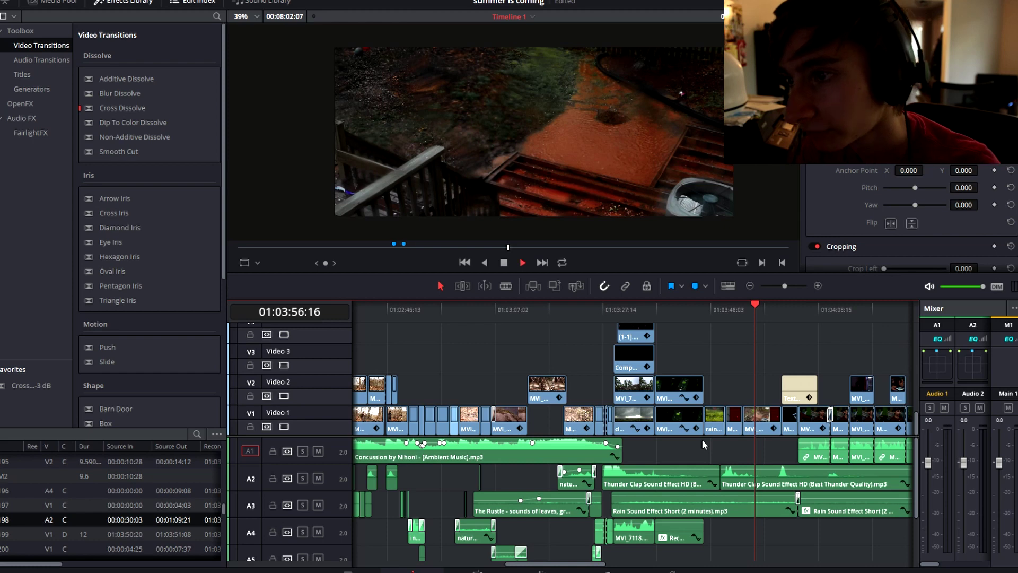
key(space)
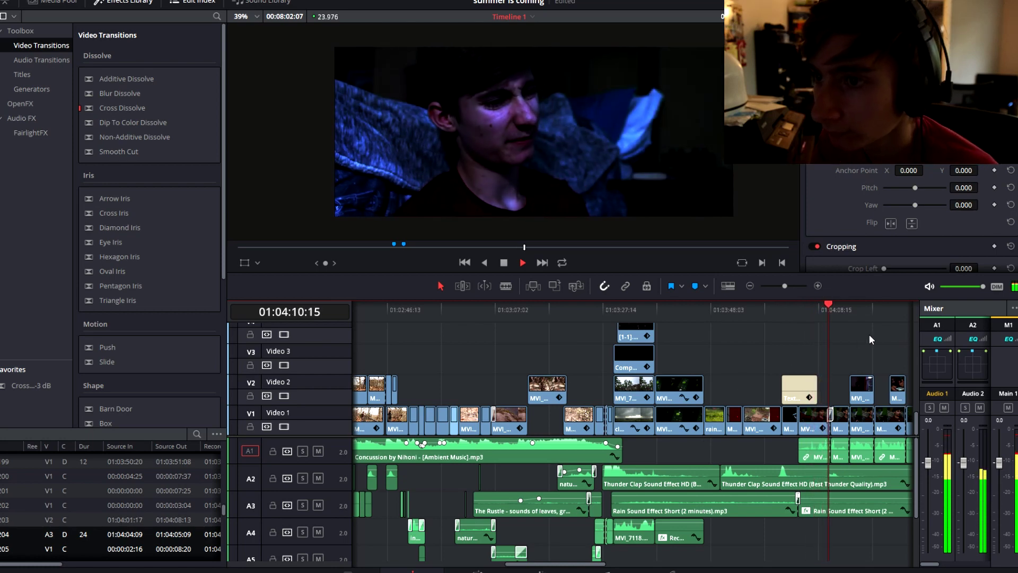
key(space)
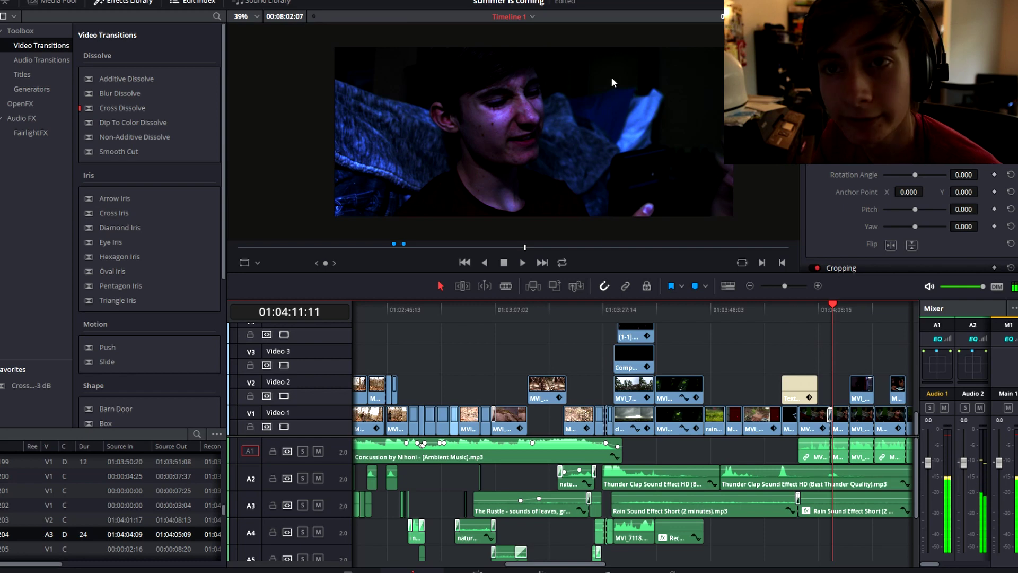
click(825, 315)
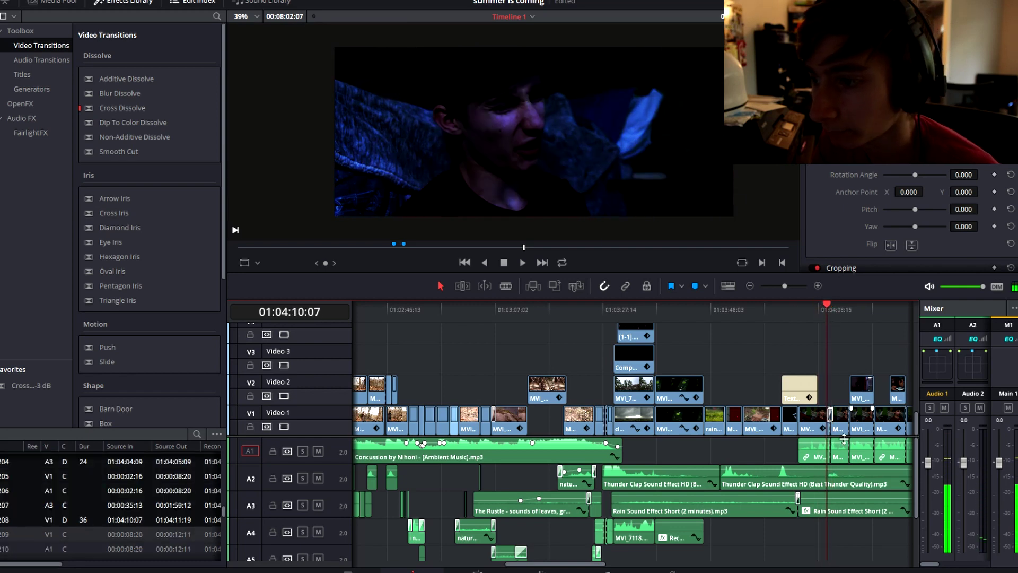
Step: Play on from 01:04:10:07 through the window shot and examine the dark shot of the phone at about 01:04:47:07
key(space)
key(space)
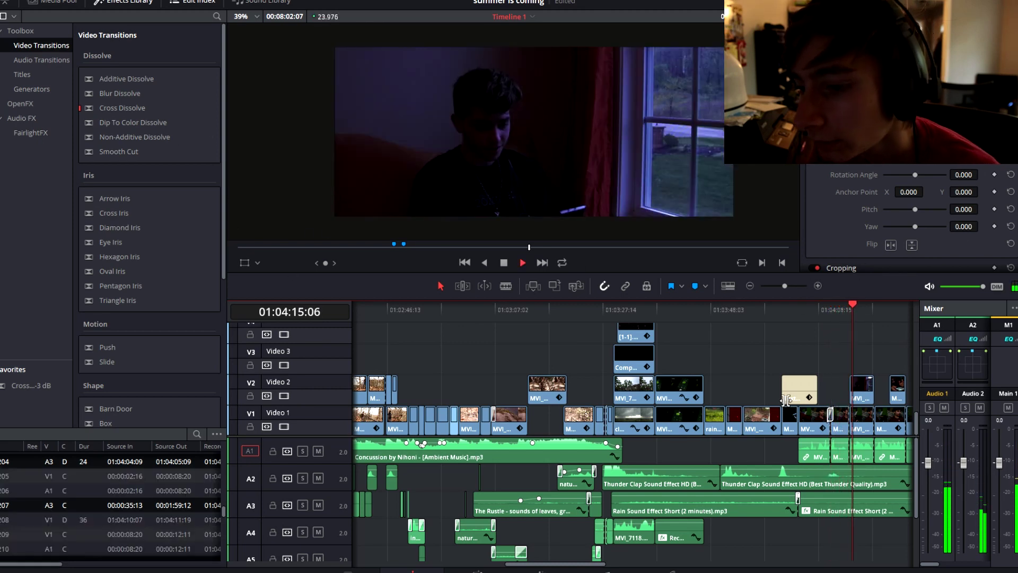
drag(563, 565, 621, 561)
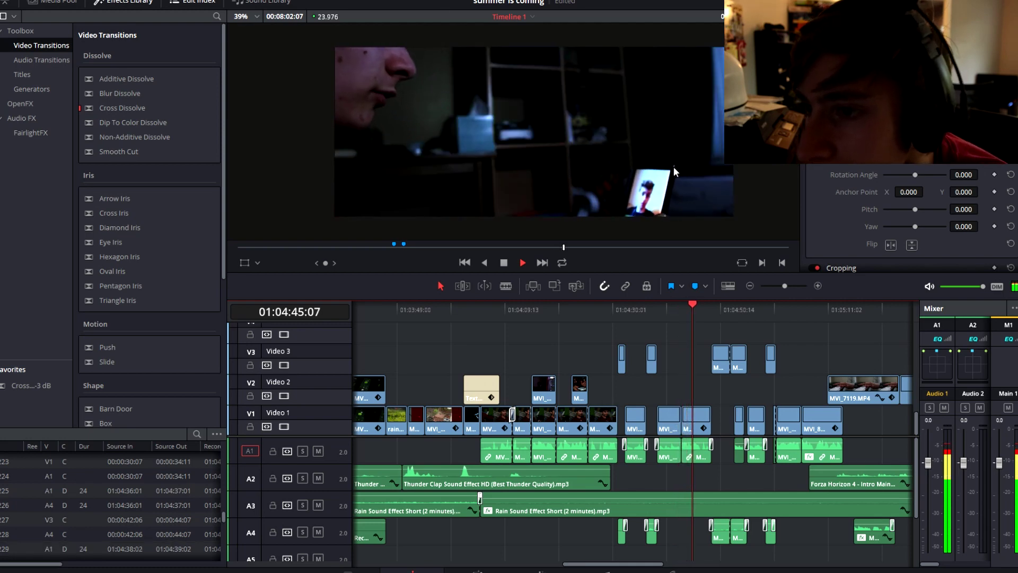
scroll(504, 114, up, 4)
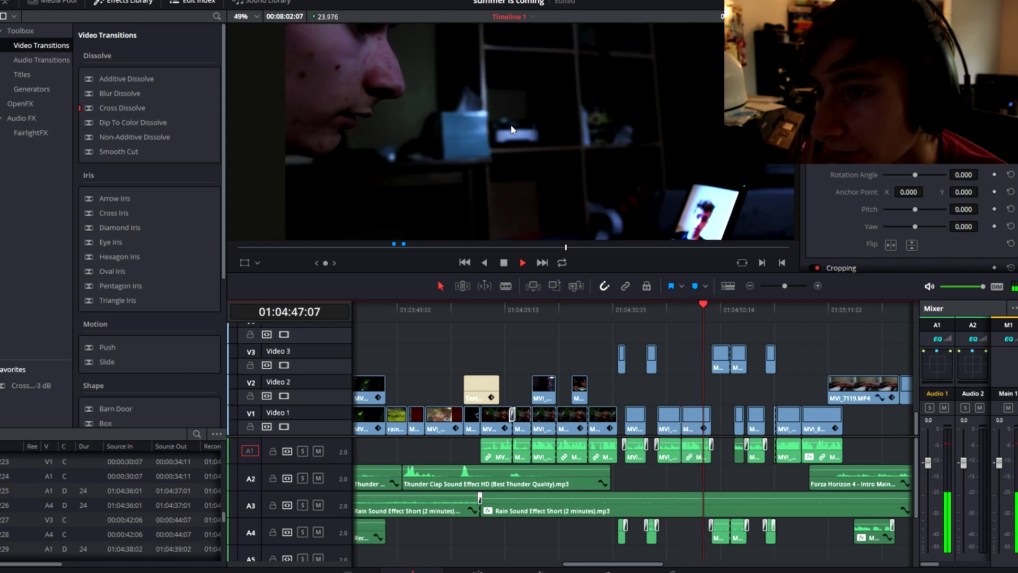
scroll(520, 101, down, 3)
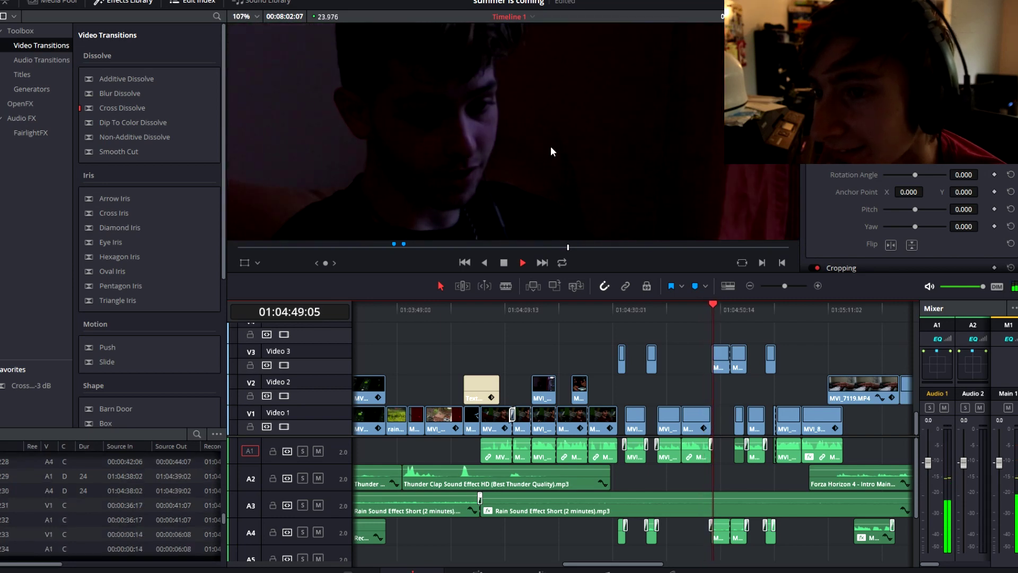
Step: Pause on the dark figure beside the window at about 01:04:51:01 and 01:04:53:04, and examine the frame closely and as a whole
key(space)
scroll(549, 113, up, 3)
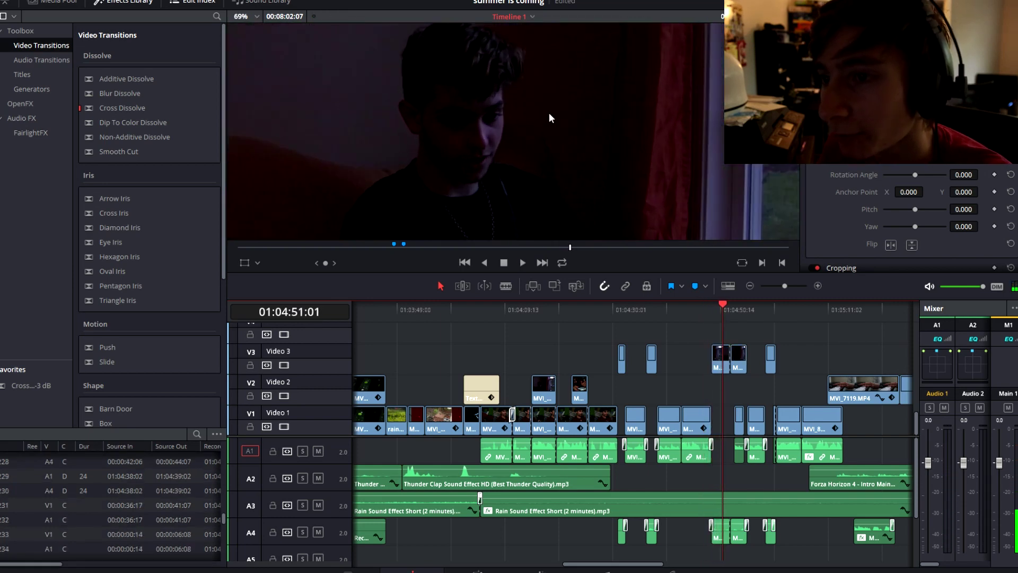
scroll(534, 105, up, 3)
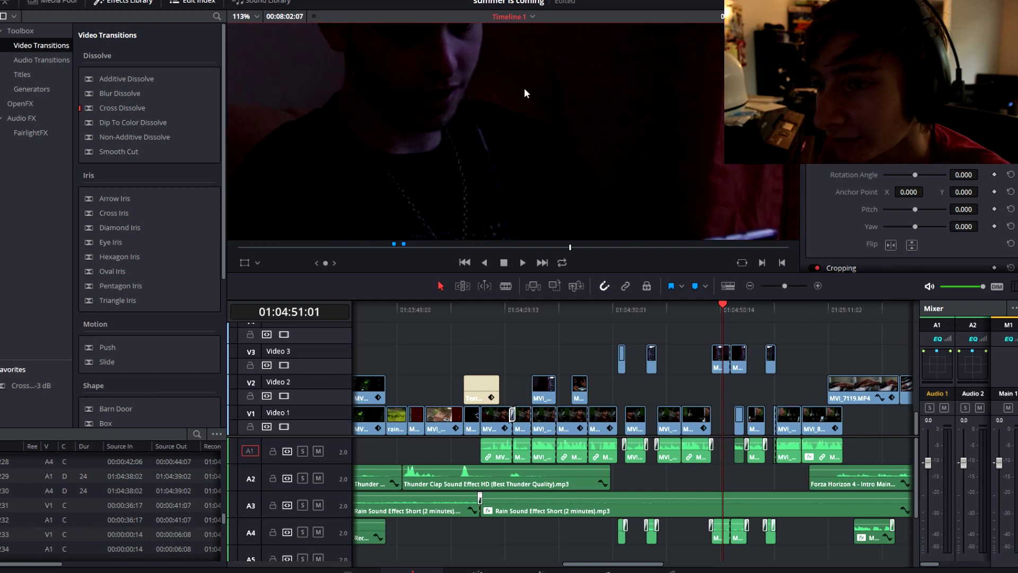
key(space)
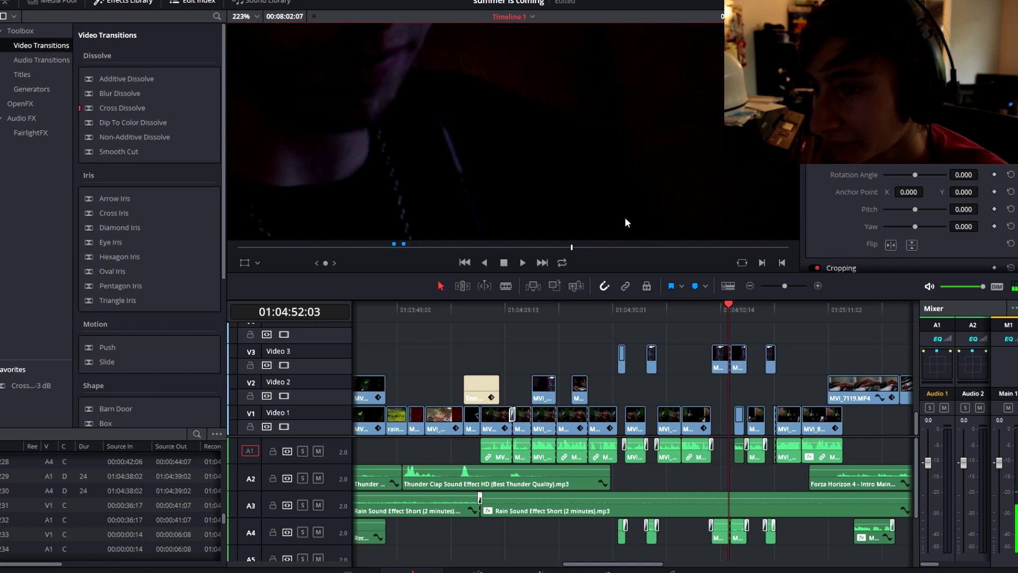
scroll(502, 170, up, 3)
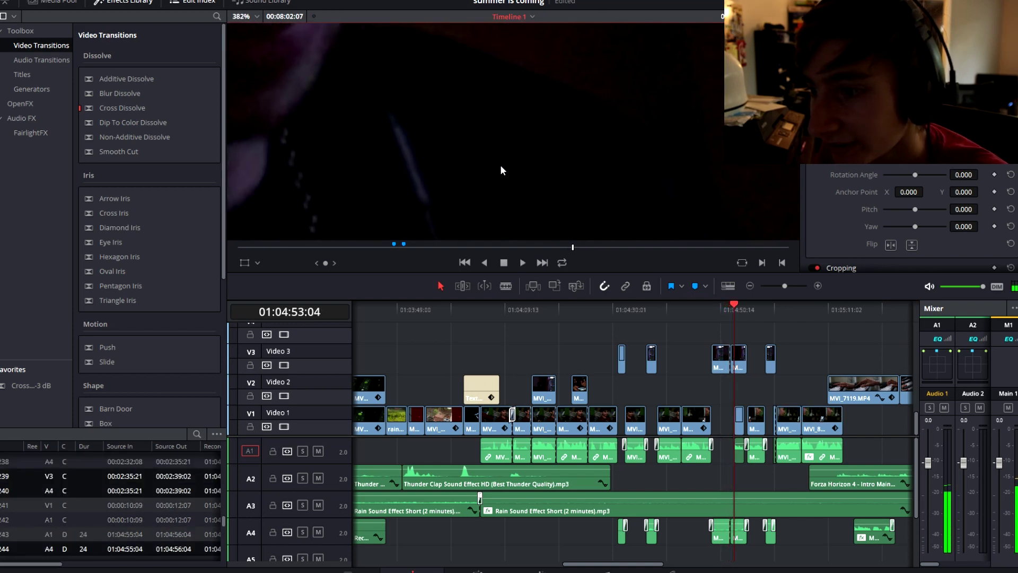
scroll(529, 161, down, 10)
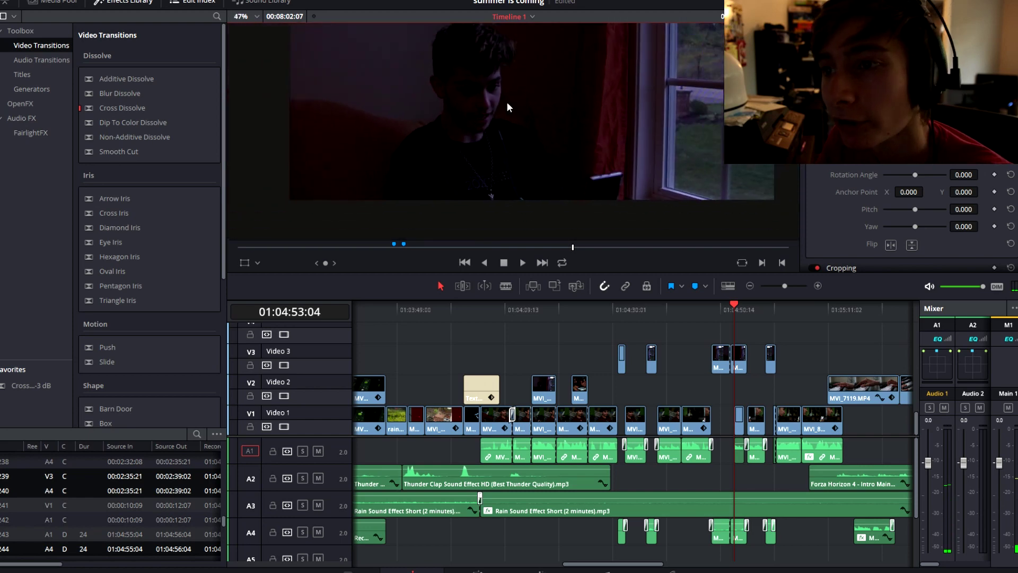
mouse_move(507, 101)
mouse_down()
mouse_move(498, 78)
mouse_move(505, 118)
mouse_move(498, 100)
mouse_up()
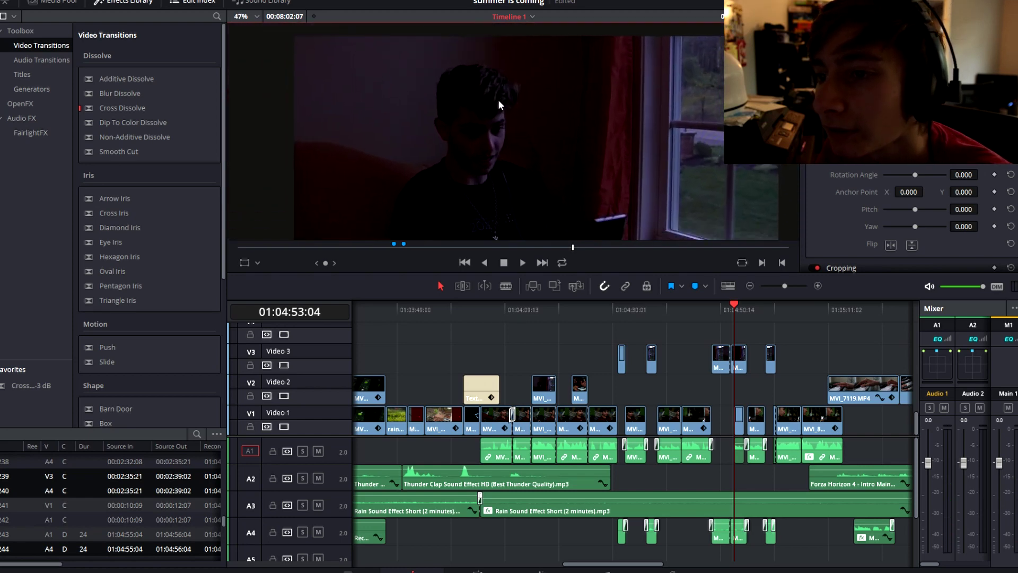
scroll(493, 98, down, 2)
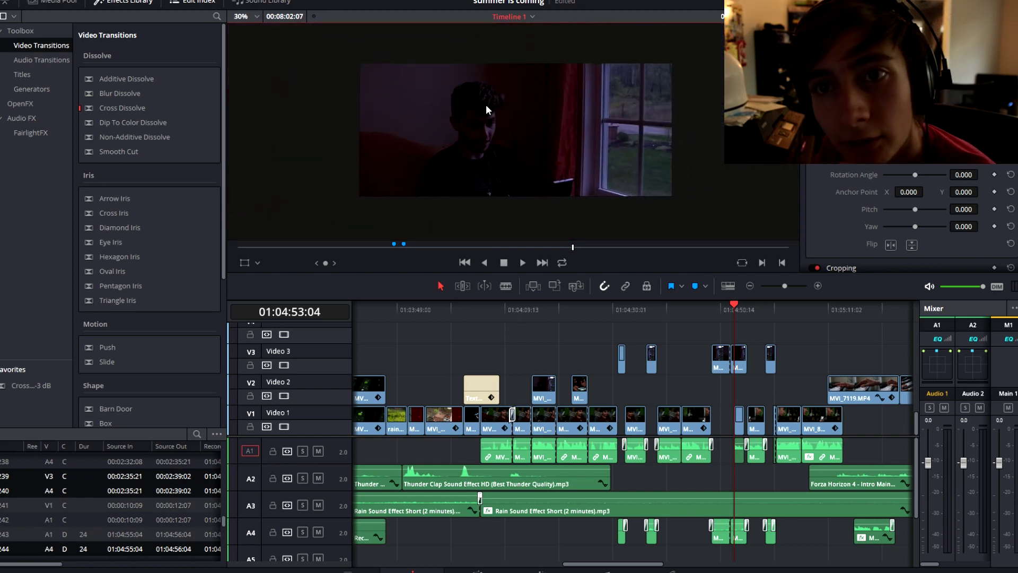
scroll(486, 109, up, 2)
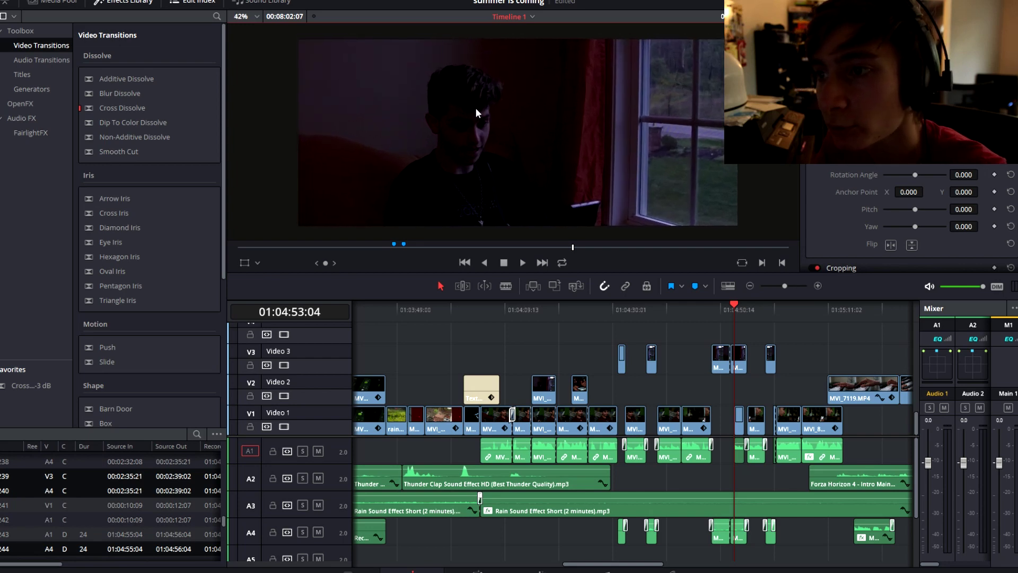
scroll(475, 108, down, 1)
Step: Play on through the phone shot into the piano shot at about 01:05:17:17, examining the clips and music around it in the timeline
key(space)
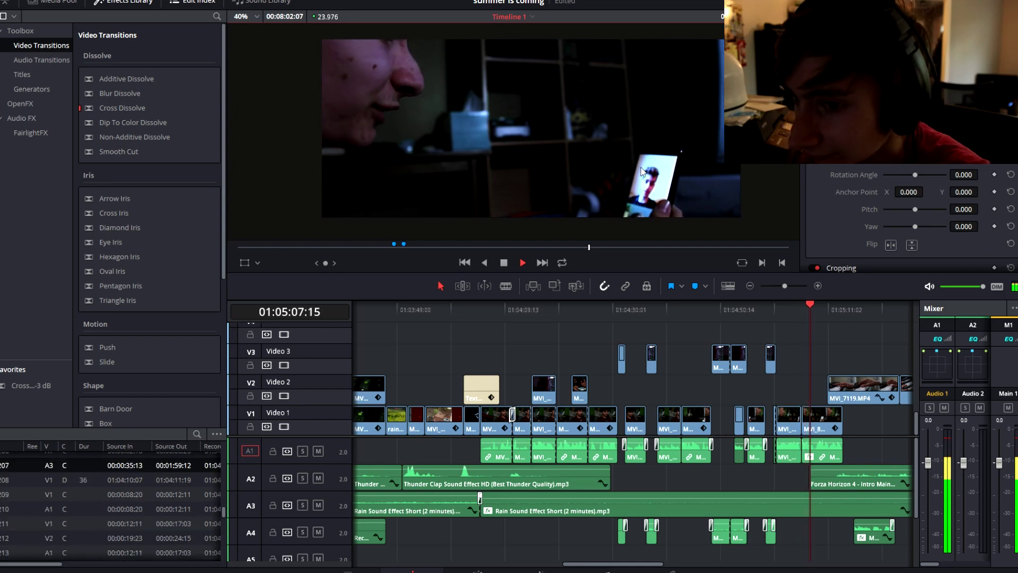
click(780, 284)
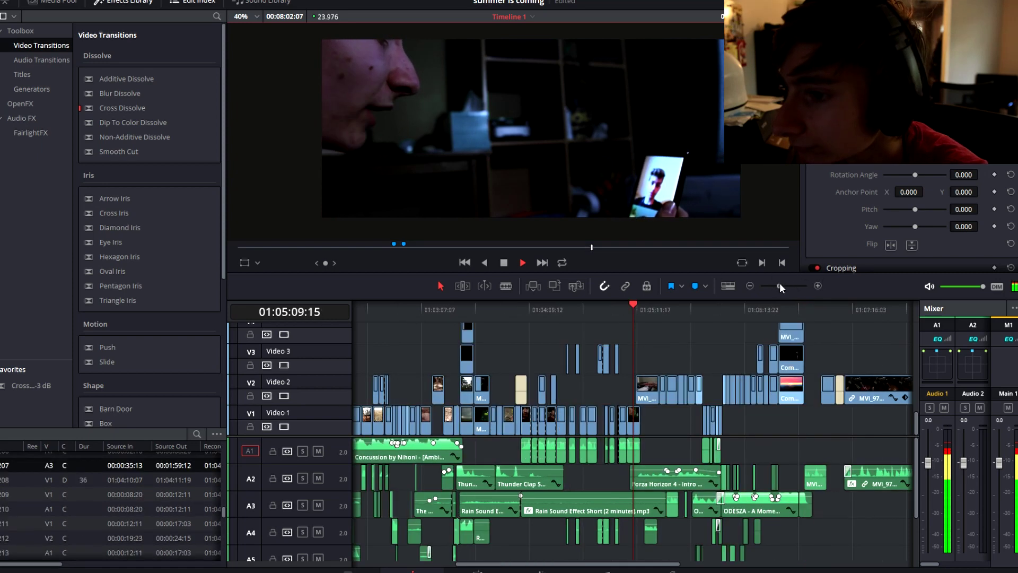
drag(780, 284, 781, 284)
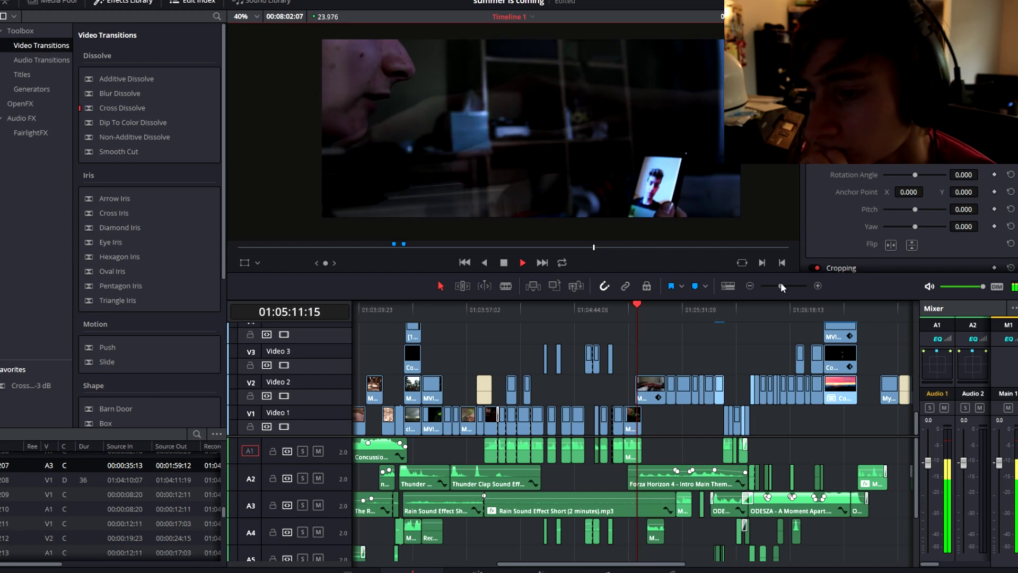
drag(781, 284, 786, 285)
scroll(688, 417, up, 1)
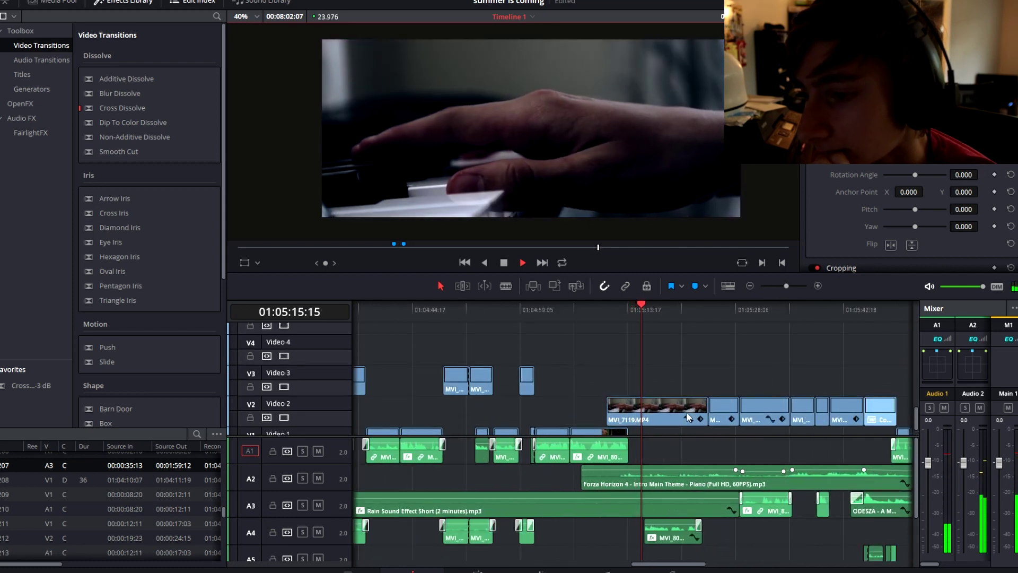
scroll(687, 417, down, 1)
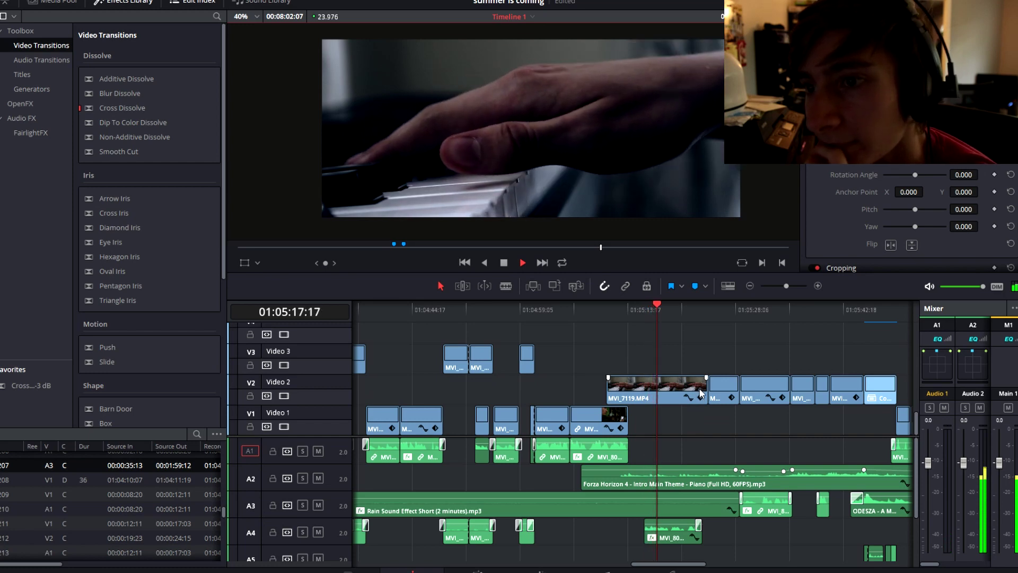
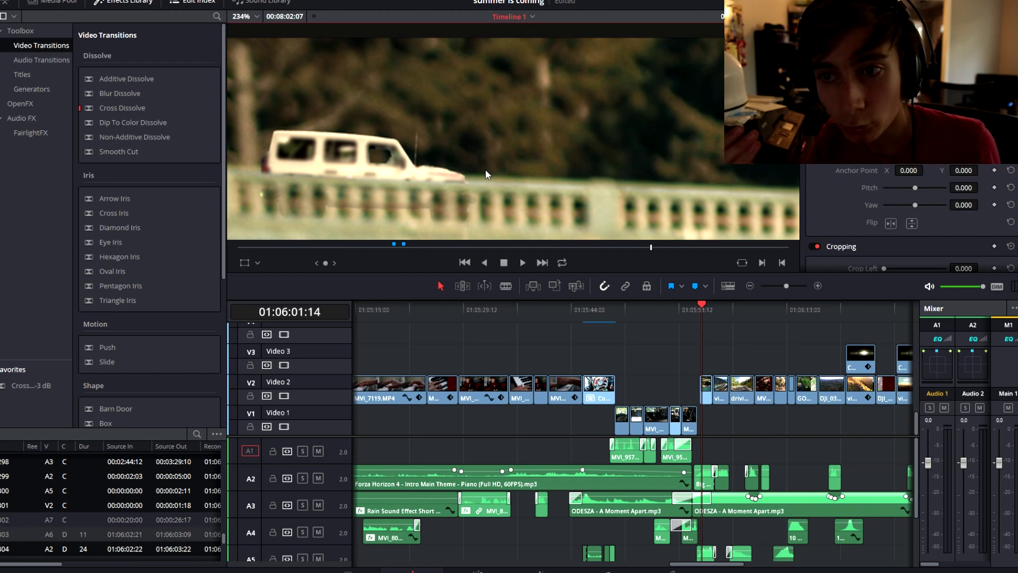
Step: Examine the white car on the bridge up close at 01:06:01:14, then the wider bridge and river frame at 01:06:01:19
scroll(485, 170, up, 3)
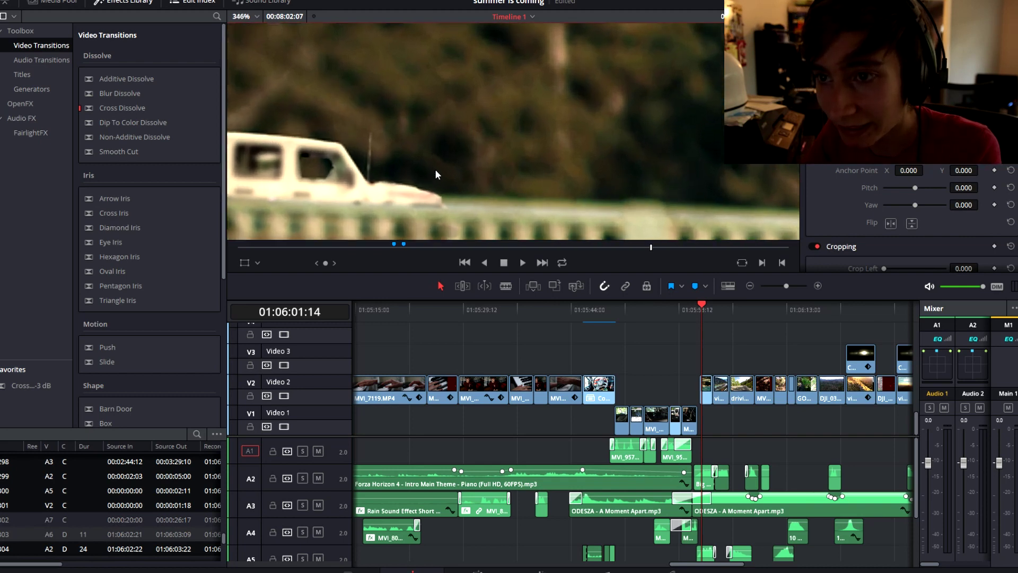
scroll(407, 130, down, 3)
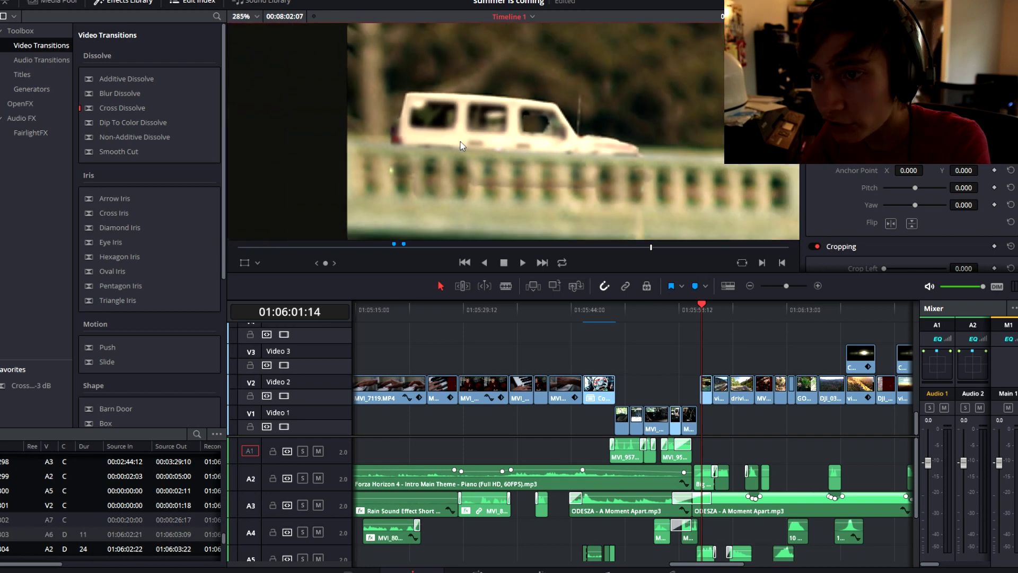
scroll(533, 171, down, 5)
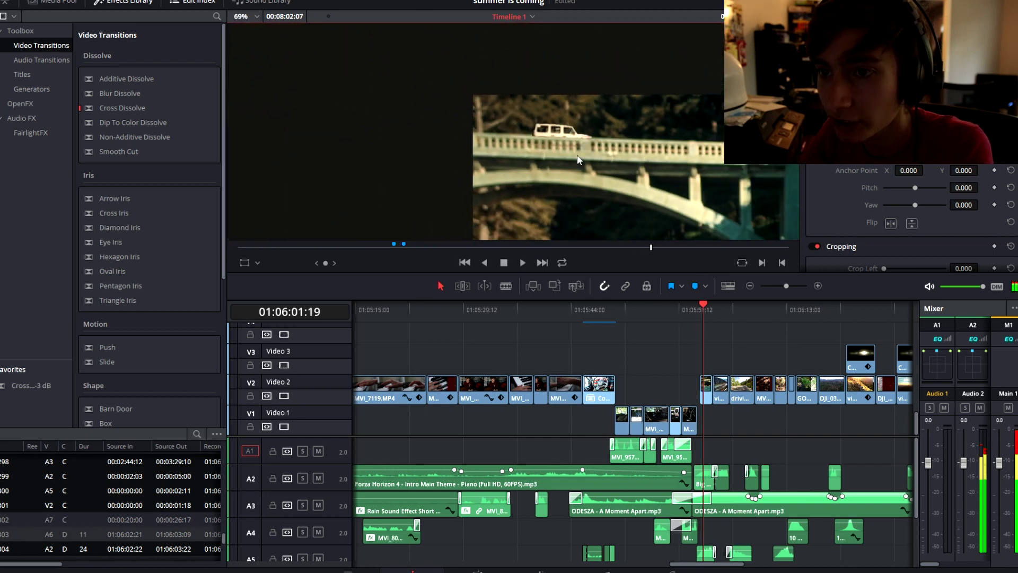
scroll(297, 100, down, 3)
scroll(297, 100, down, 4)
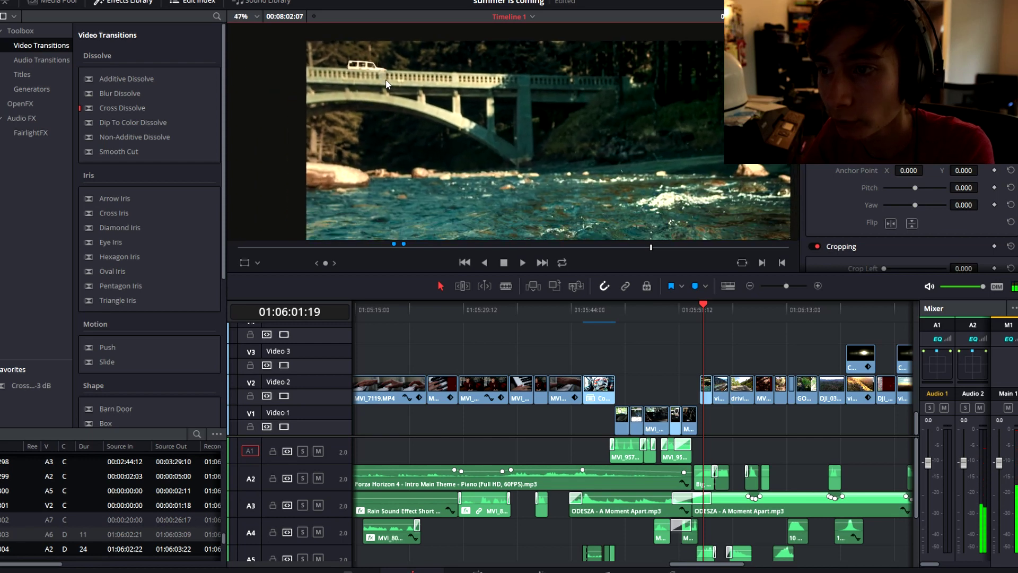
Step: Play on through the bridge shot, pausing at 01:06:02:14 and 01:06:02:19 to examine the second car behind the white one
key(space)
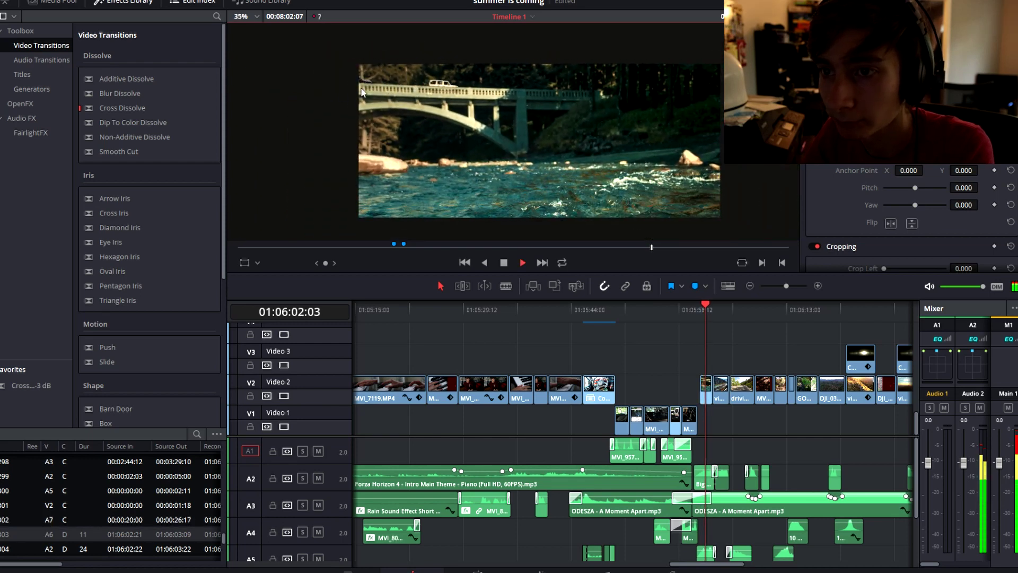
key(space)
scroll(387, 77, up, 3)
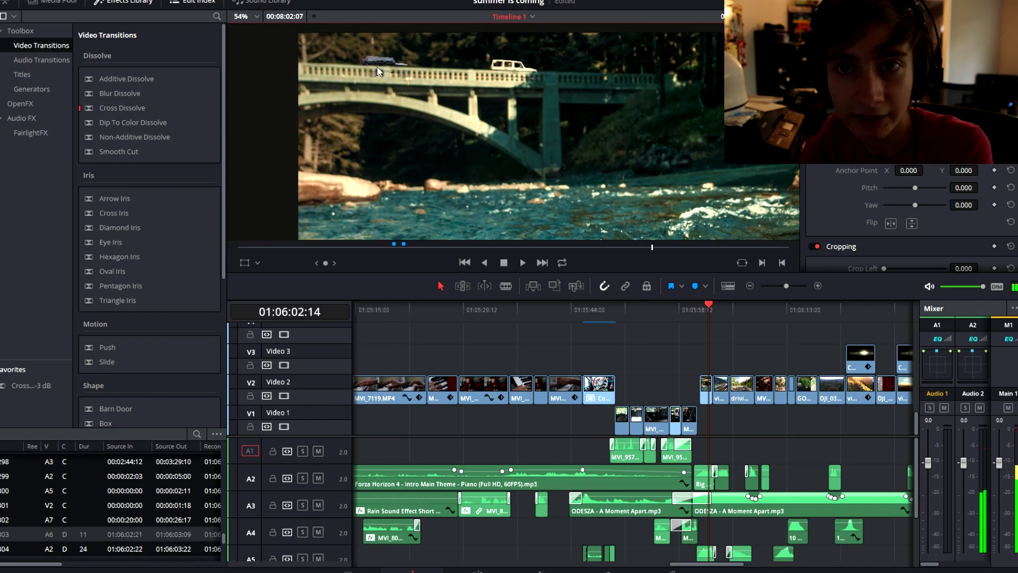
scroll(577, 108, down, 4)
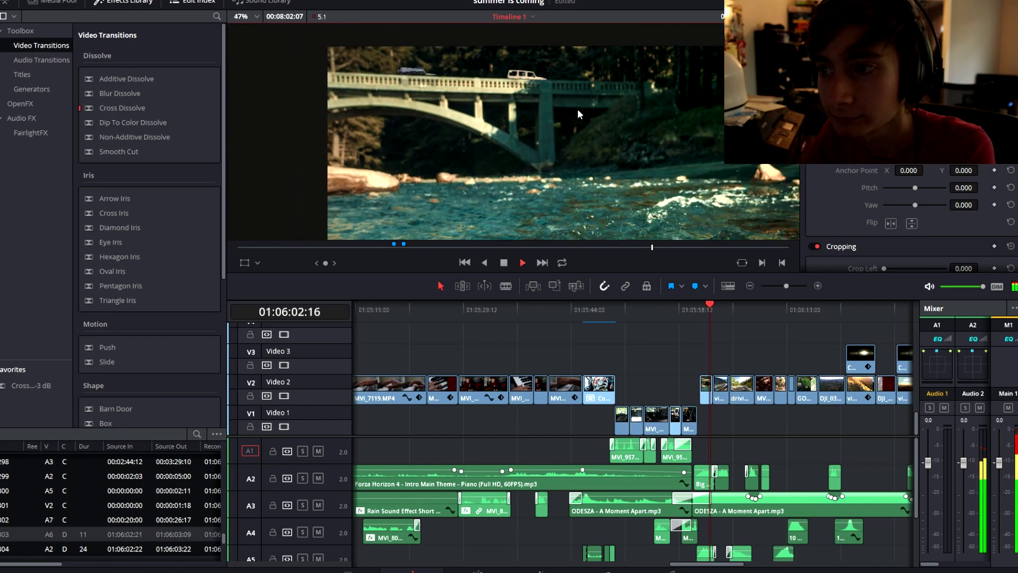
scroll(548, 116, down, 2)
scroll(555, 106, up, 3)
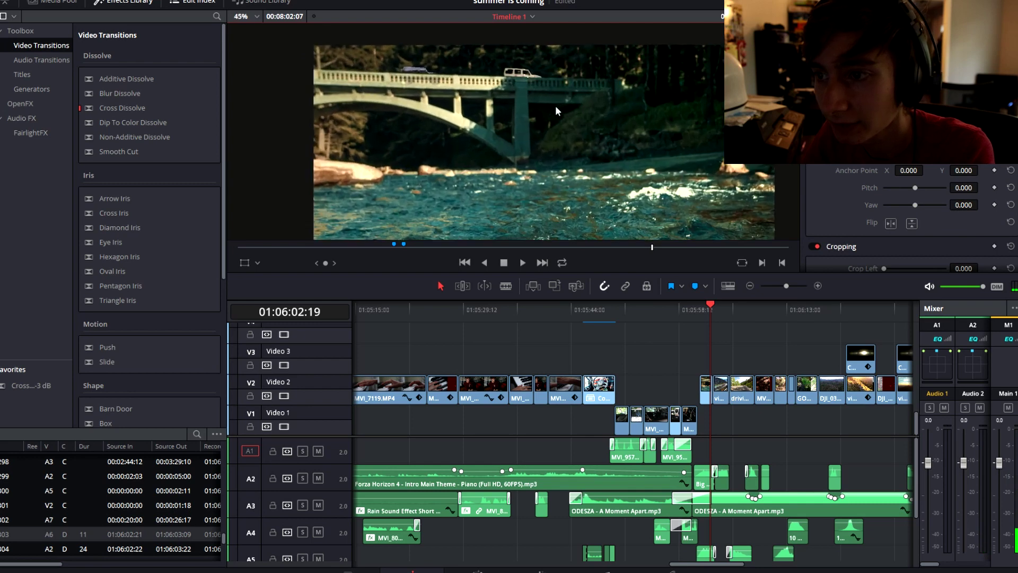
scroll(536, 107, down, 2)
scroll(536, 106, up, 2)
scroll(537, 106, down, 1)
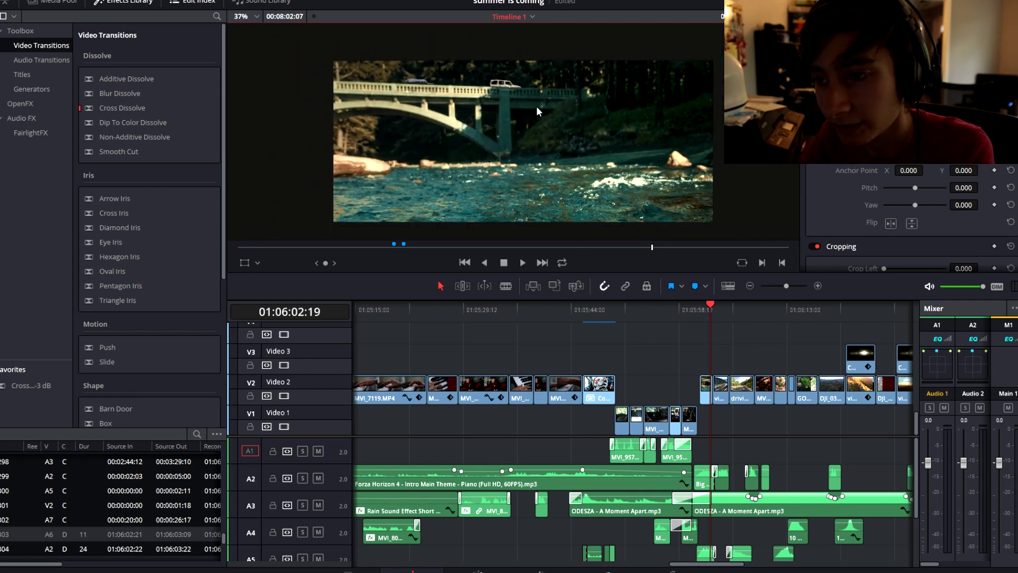
Step: Play on to the aerial shot of the river and town, pausing at about 01:06:03:10 and 01:06:04:11 to examine it
key(space)
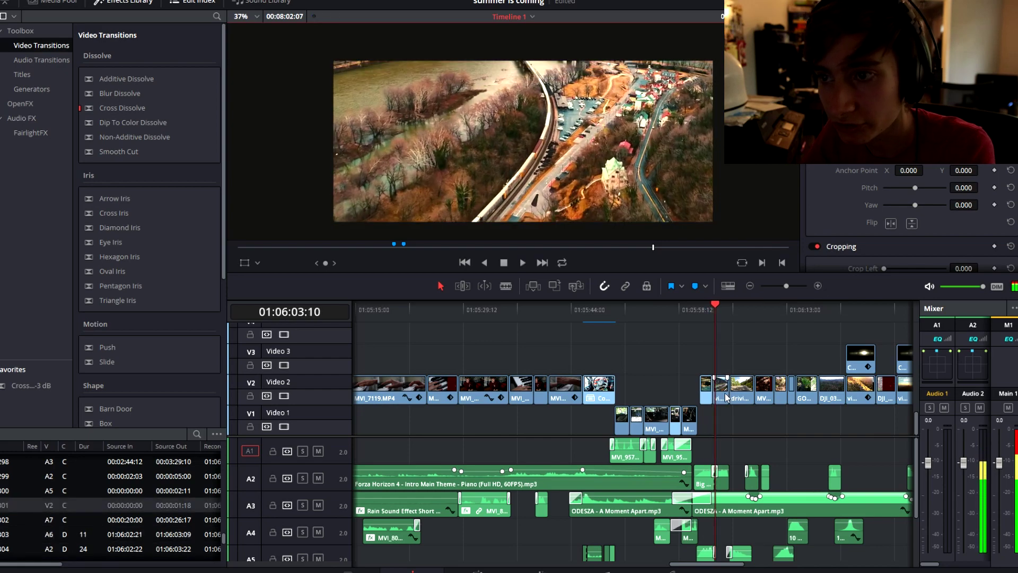
scroll(552, 143, up, 1)
scroll(553, 143, down, 1)
scroll(553, 143, up, 1)
scroll(554, 148, down, 1)
scroll(491, 158, up, 1)
scroll(491, 158, down, 1)
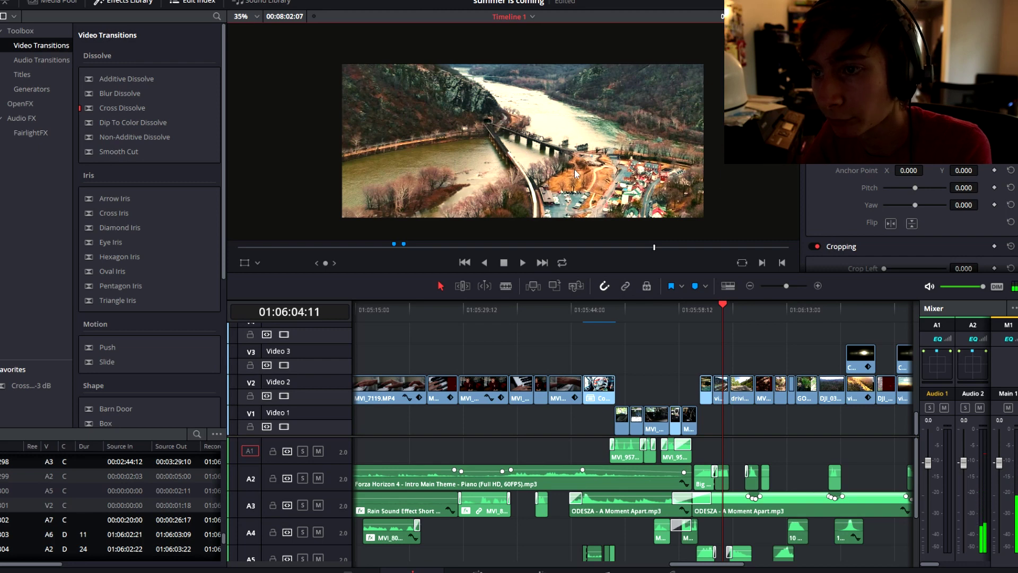
scroll(535, 196, down, 1)
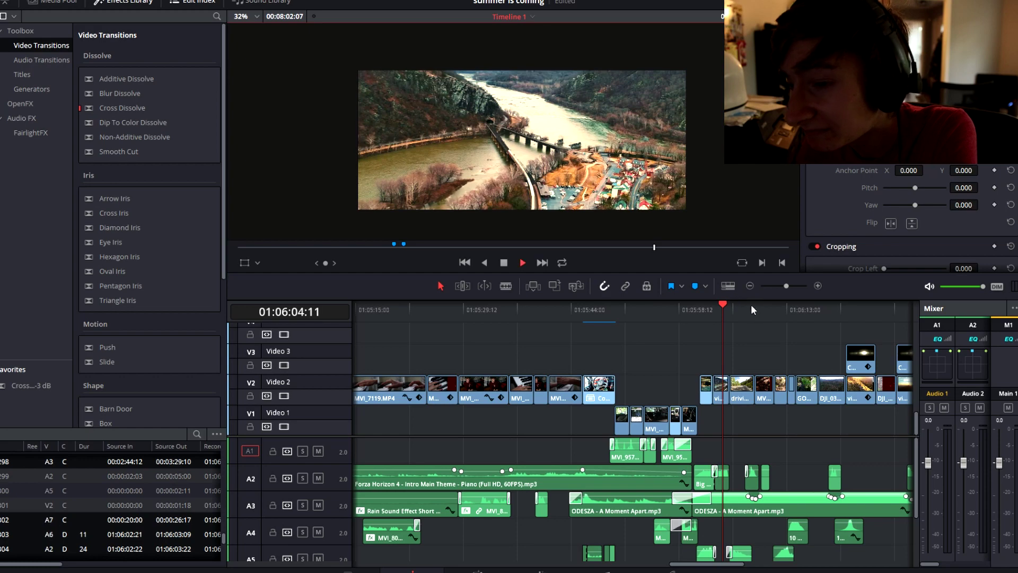
Step: Play on to the forest road shot, pausing at about 01:06:06:14 to examine its blurred trees up close
key(space)
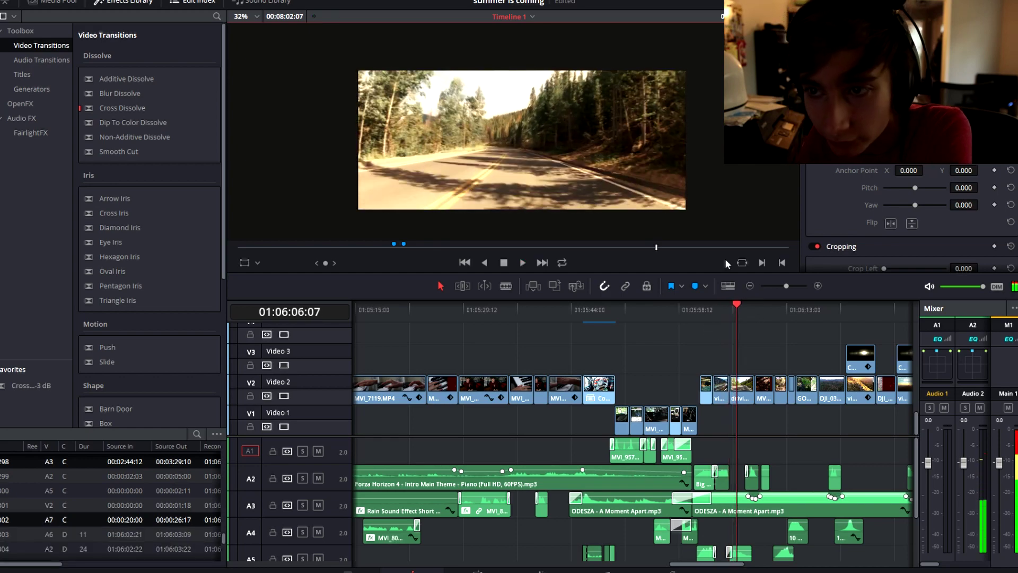
scroll(498, 156, down, 7)
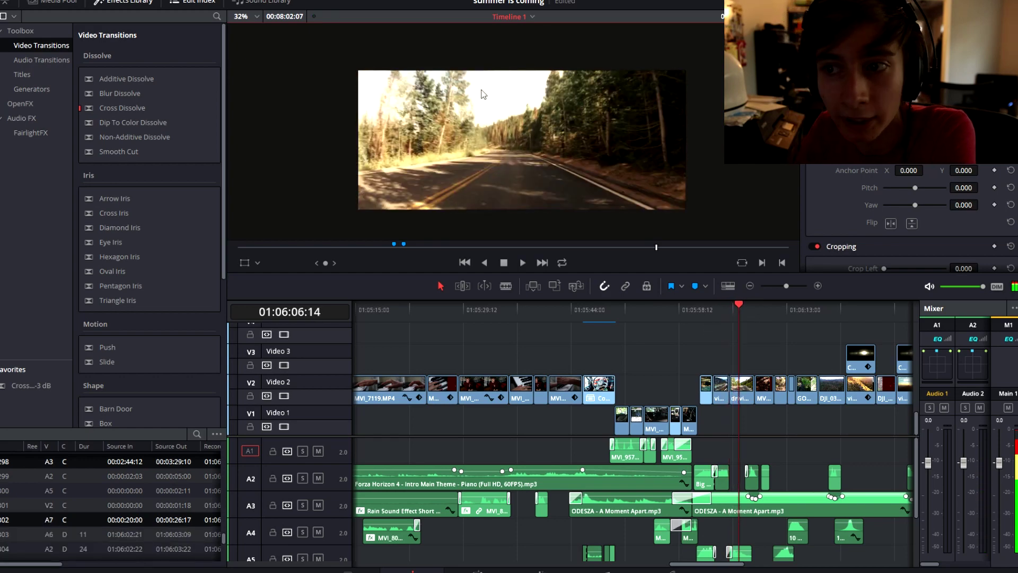
scroll(524, 154, up, 3)
scroll(570, 128, up, 4)
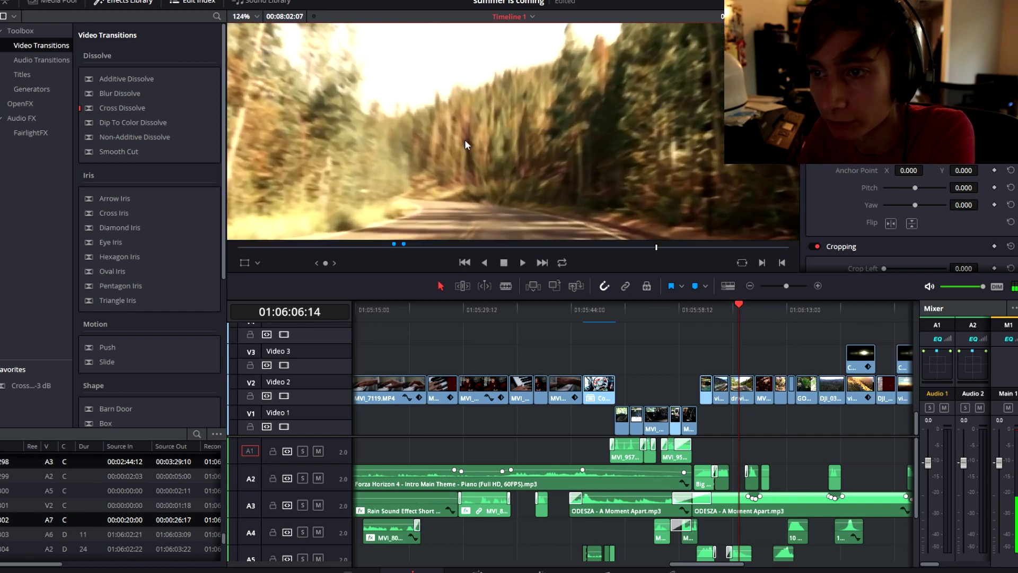
scroll(566, 113, down, 2)
Step: Play on through the rest of the forest road shot, past 01:06:07:19, into the woodland trail shot at about 01:06:09:02
key(space)
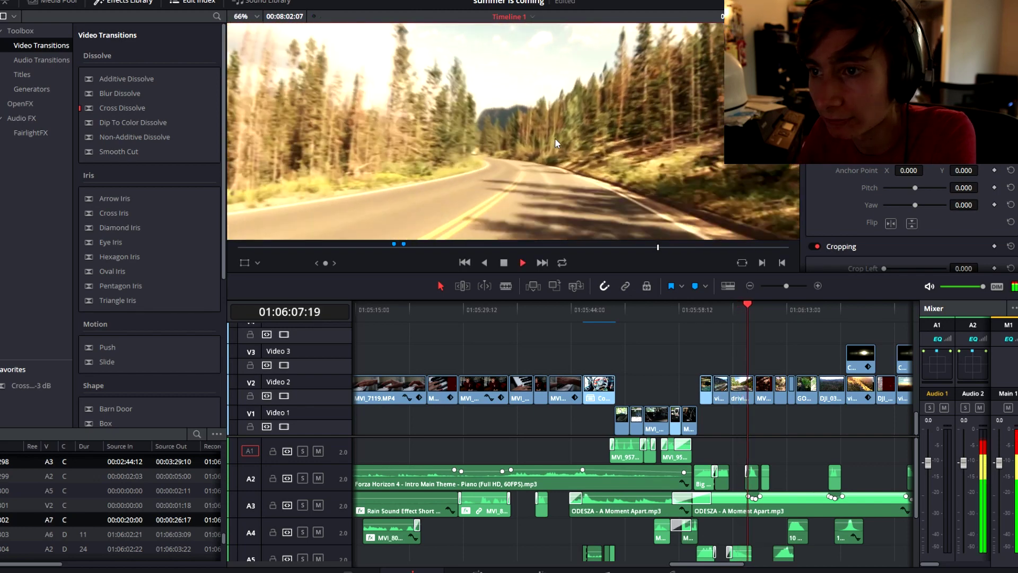
scroll(555, 138, down, 3)
key(space)
key(space)
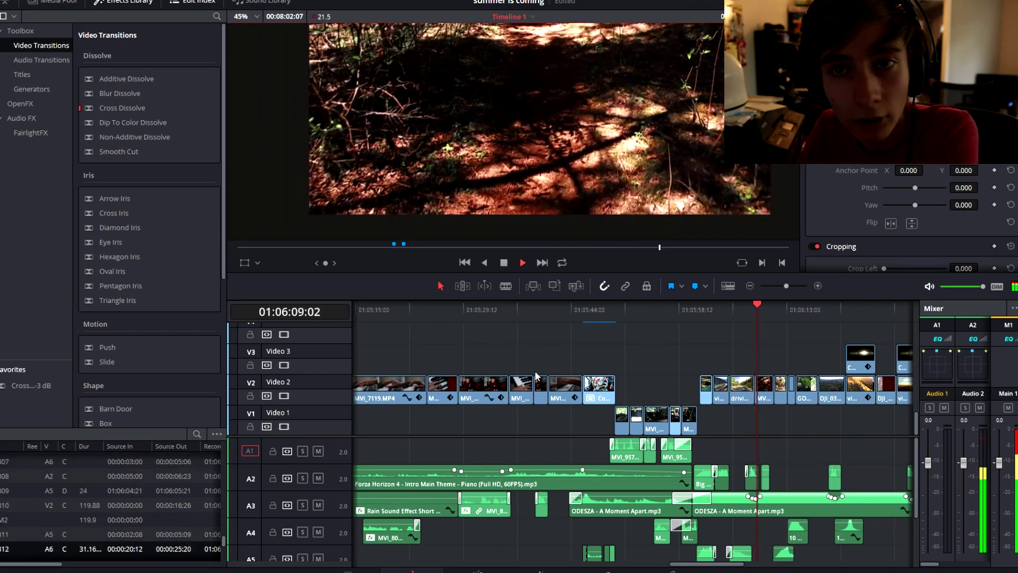
Step: Play on through the woodland trail shot, pausing at 01:06:10:12 to examine the sunlit path and surrounding trees
key(space)
key(space)
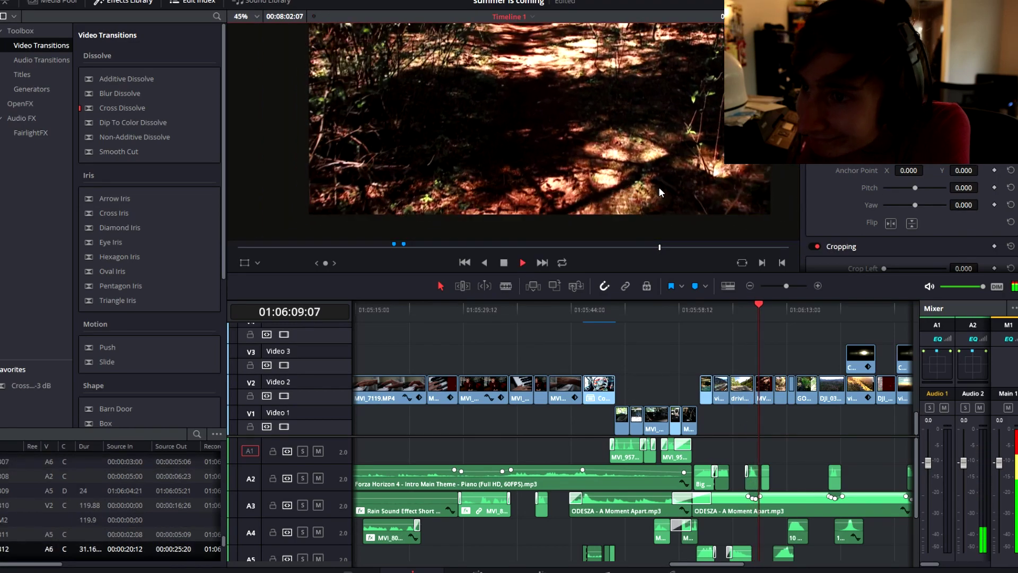
scroll(571, 145, up, 1)
key(space)
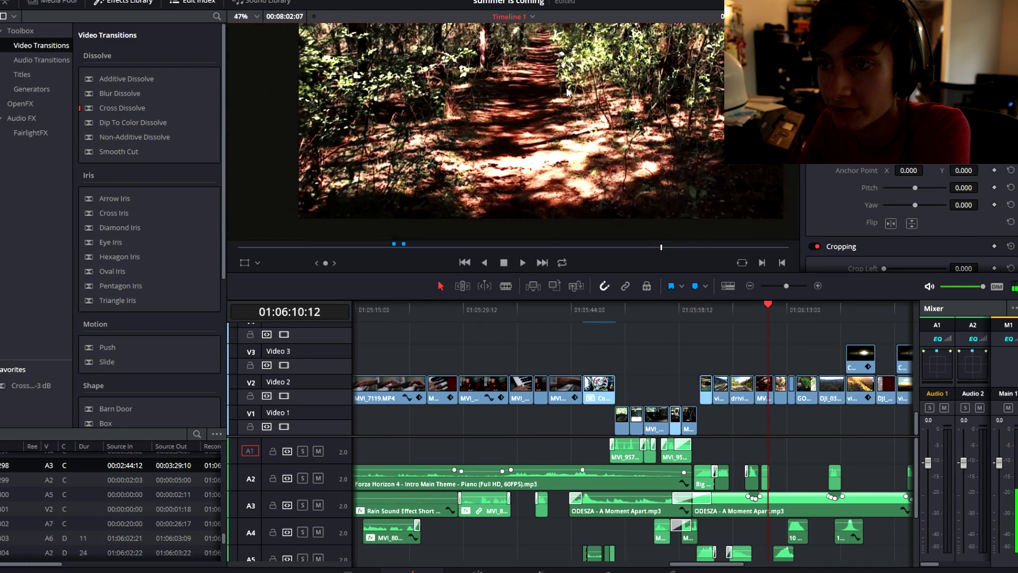
scroll(550, 85, down, 2)
scroll(539, 106, up, 4)
scroll(539, 106, down, 3)
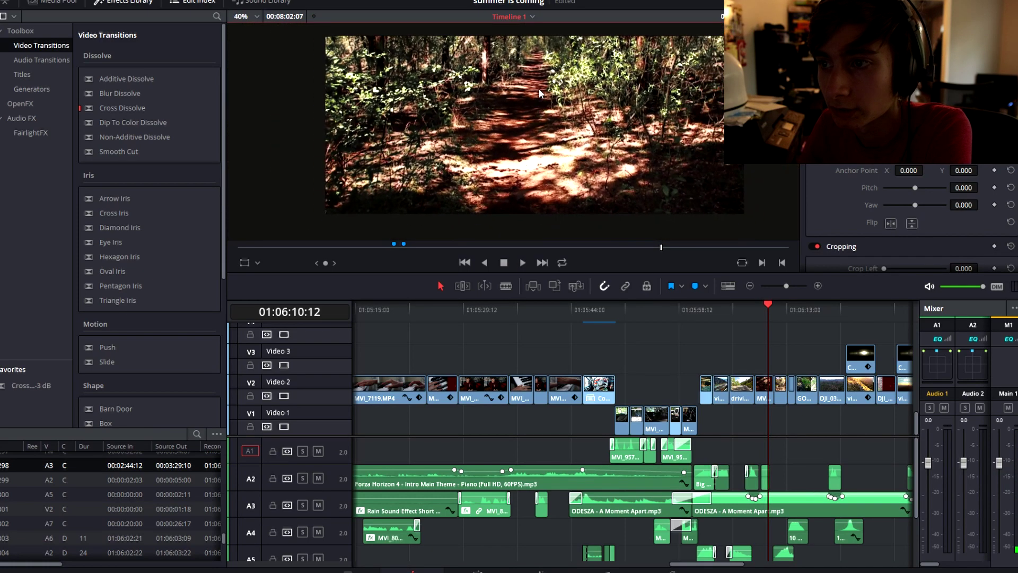
Step: Play on to the shaky forest floor shot, pausing at 01:06:14:21 to examine its blurred ground and branches
key(space)
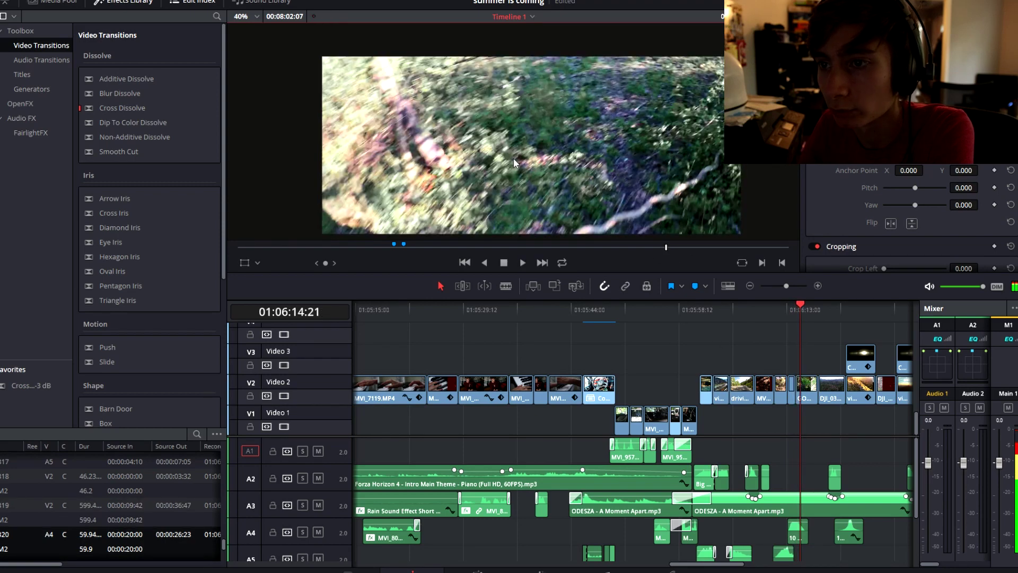
scroll(555, 139, down, 3)
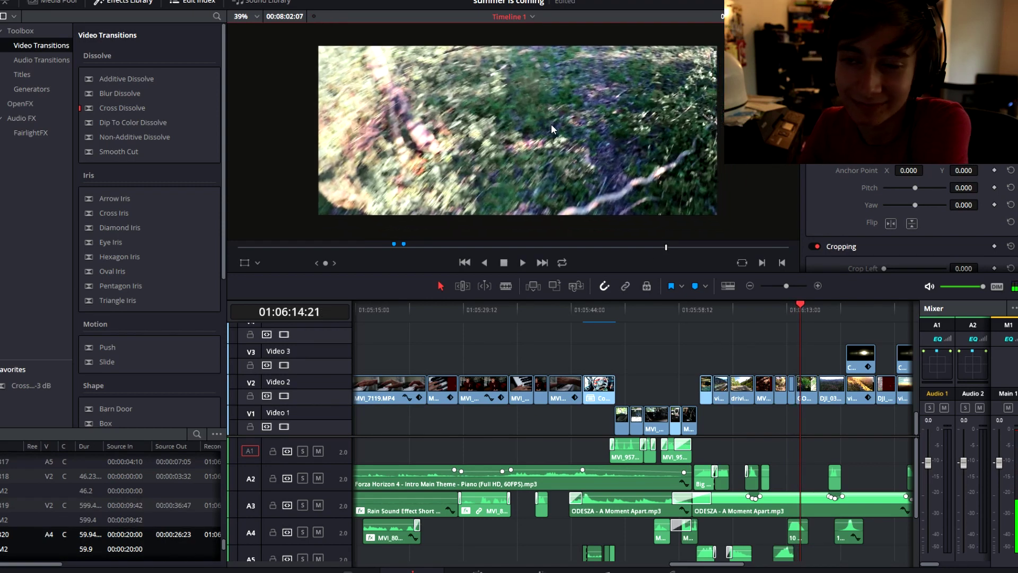
scroll(553, 130, up, 3)
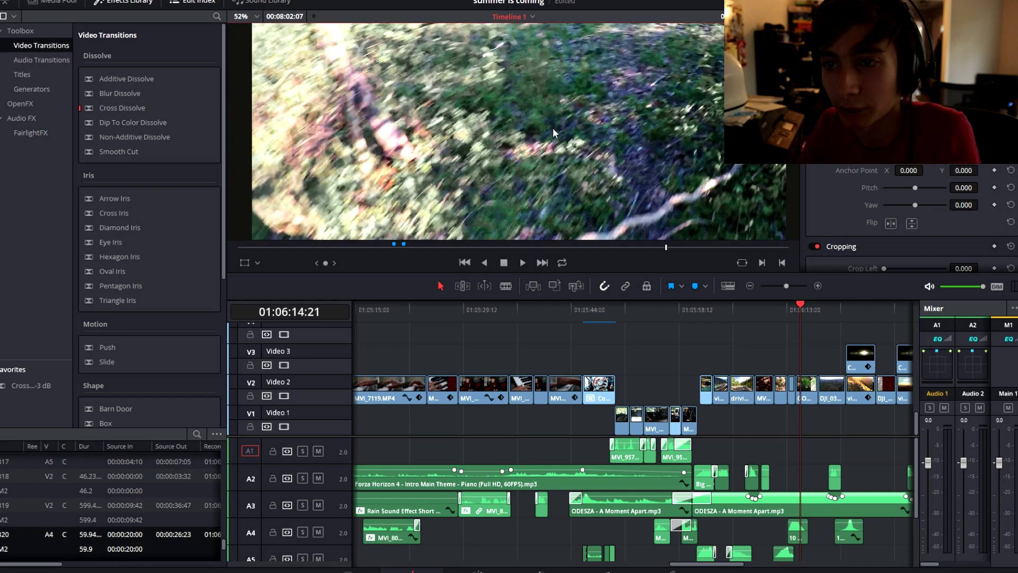
scroll(552, 129, down, 2)
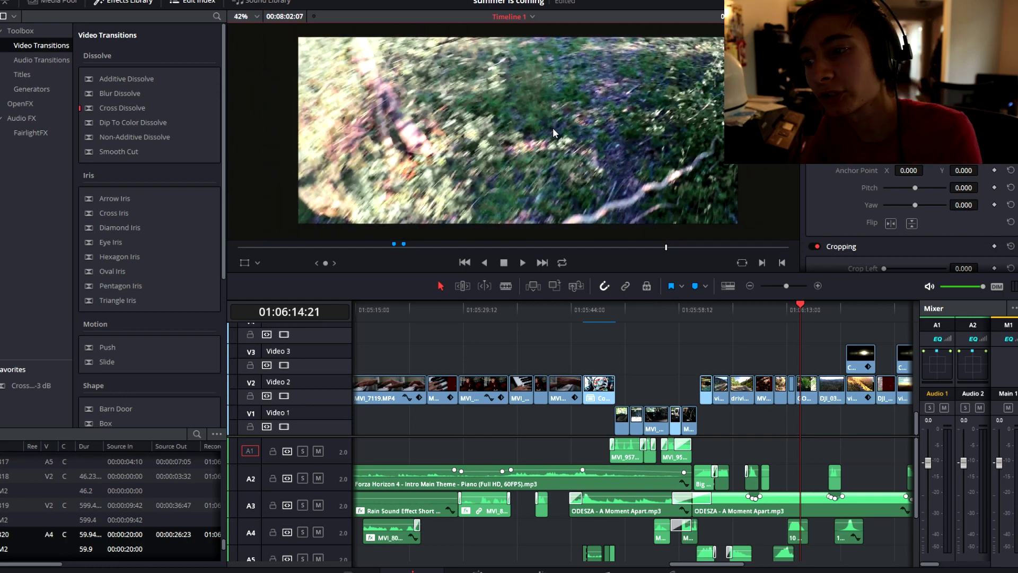
scroll(553, 133, down, 2)
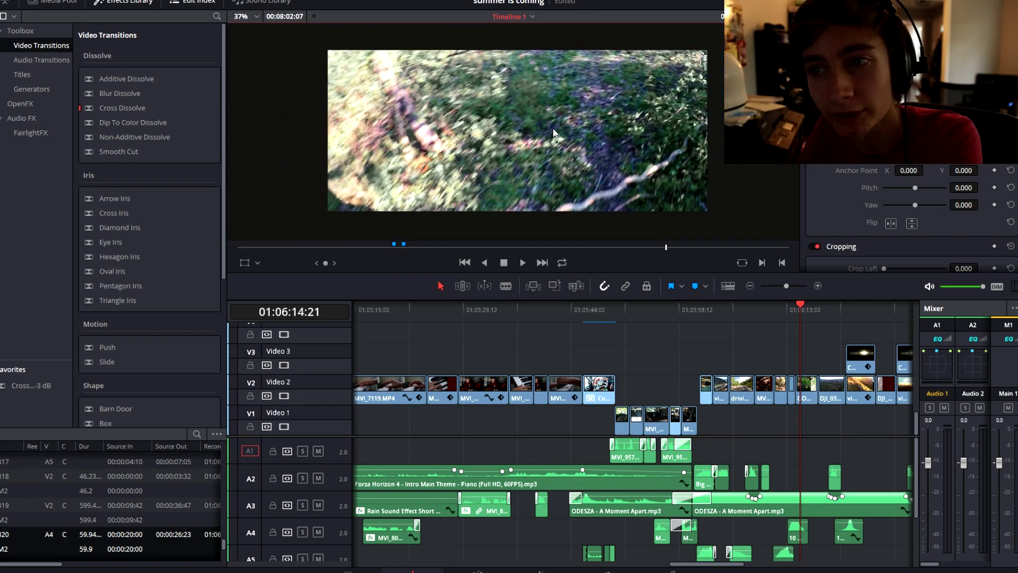
scroll(553, 133, up, 2)
scroll(553, 132, down, 1)
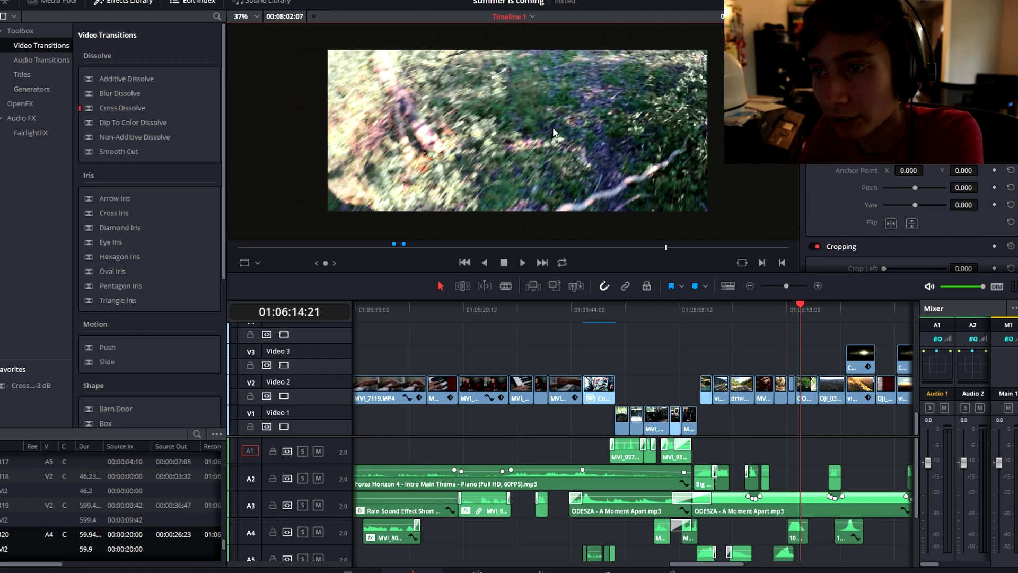
scroll(553, 126, up, 1)
Step: Play on past the spinning foliage blur to the aerial forest shot, pausing at 01:06:17:19 to examine the treetops
key(space)
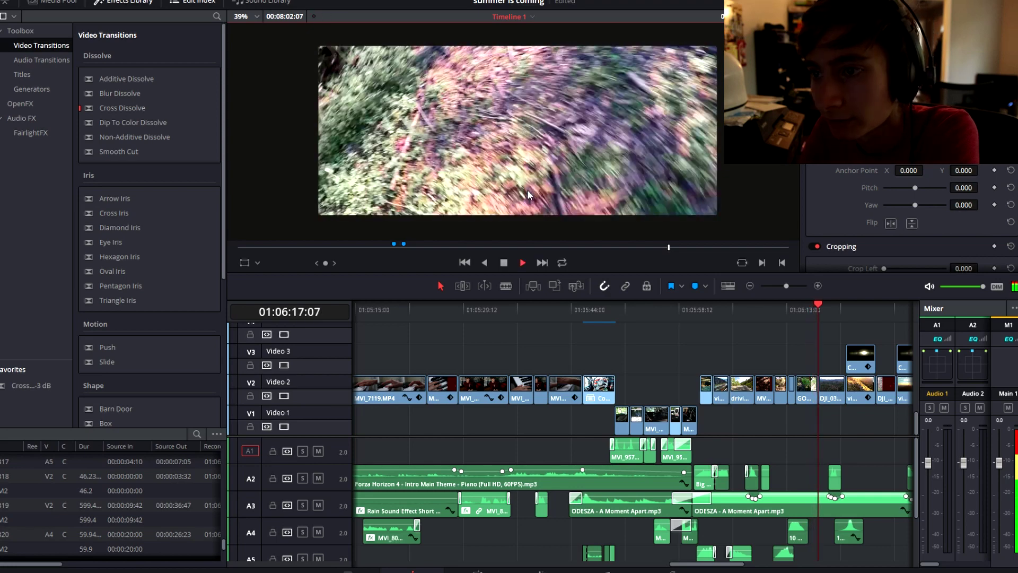
key(space)
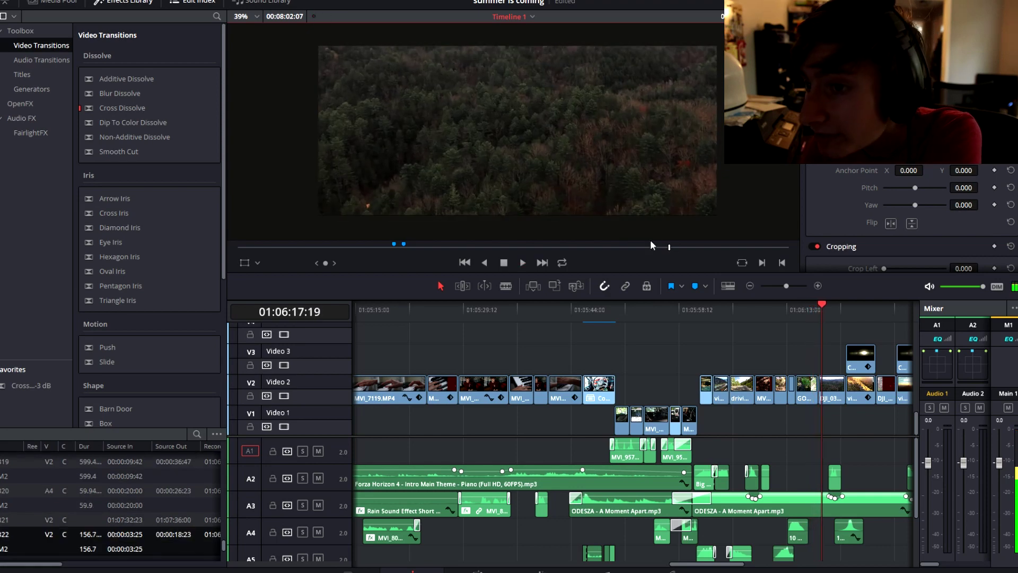
scroll(617, 178, up, 2)
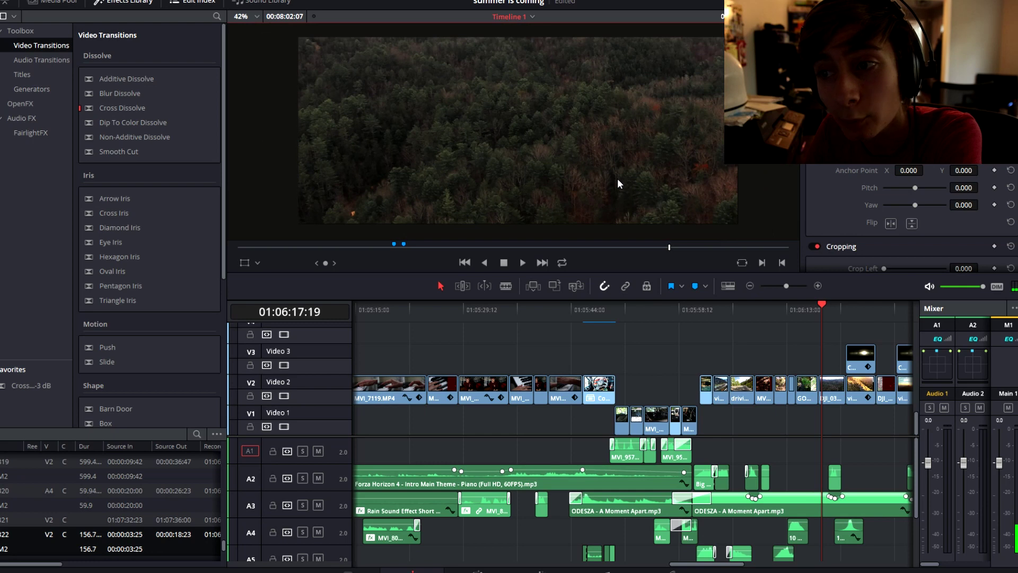
scroll(617, 178, up, 1)
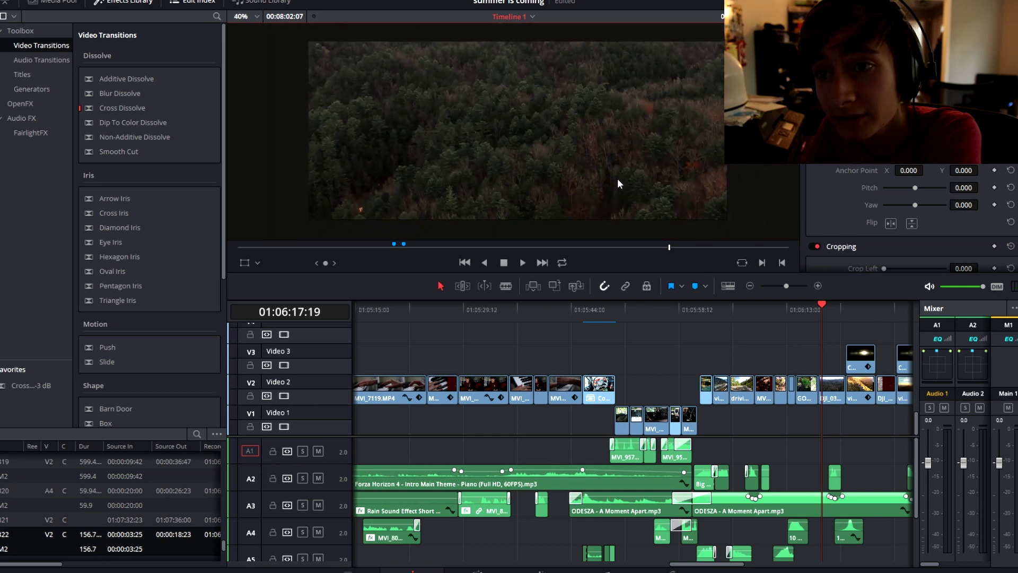
scroll(618, 180, down, 2)
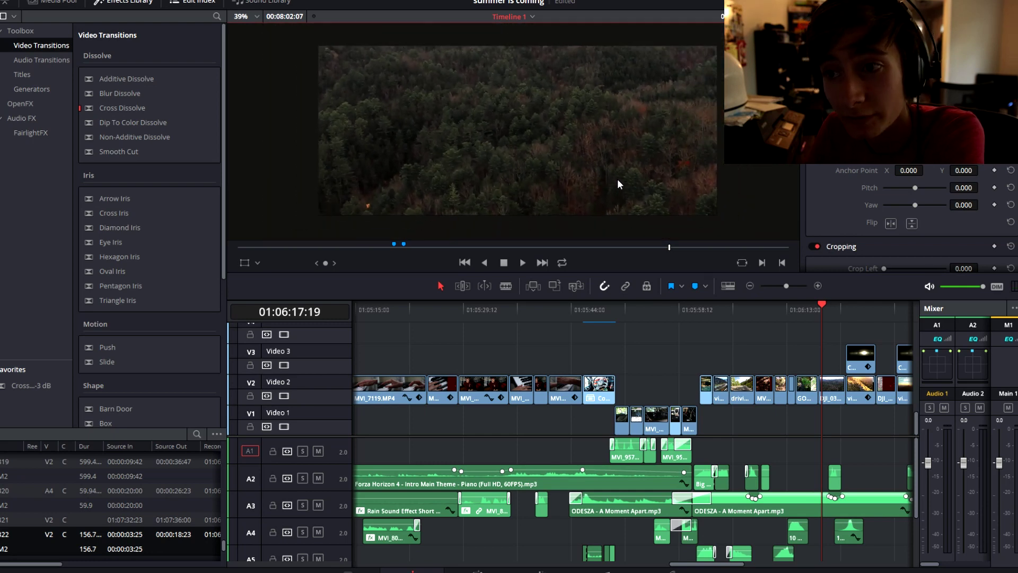
scroll(617, 180, up, 2)
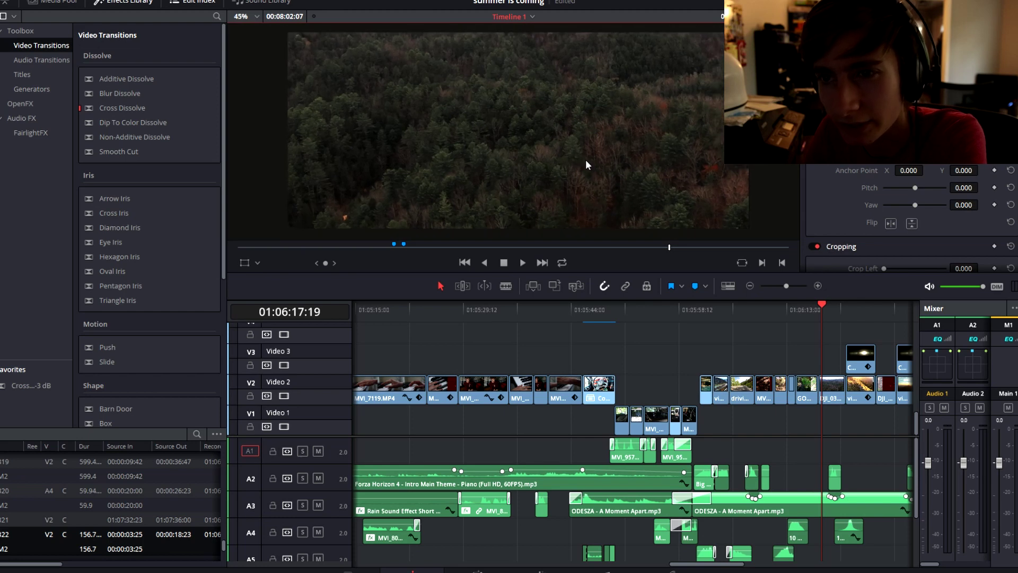
Step: Play on through the aerial forest shot, pausing at 01:06:18:02, 01:06:19:09 and 01:06:20:09 to examine the rising view of the mountains
key(space)
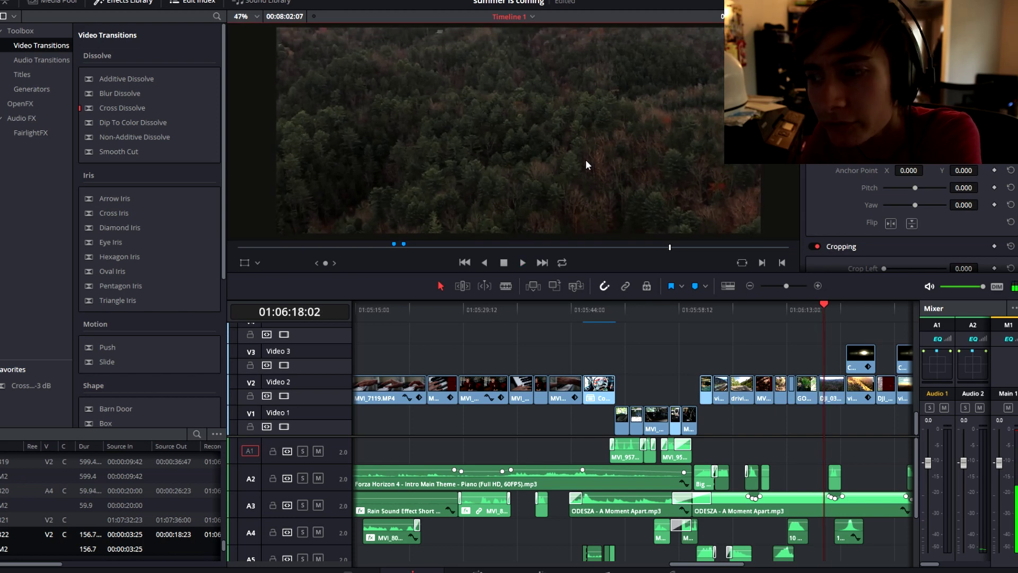
key(space)
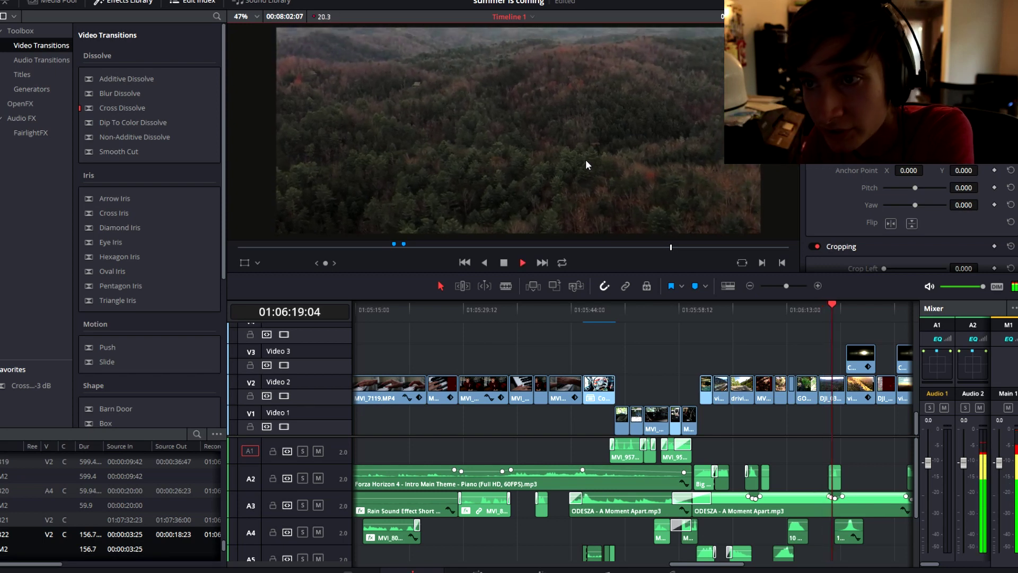
key(space)
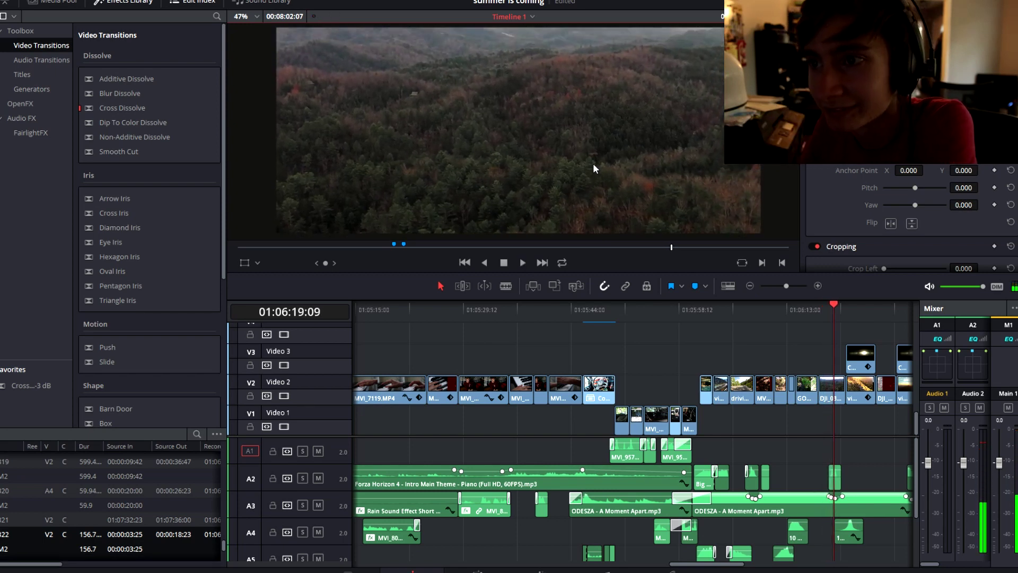
key(space)
scroll(592, 168, down, 1)
key(space)
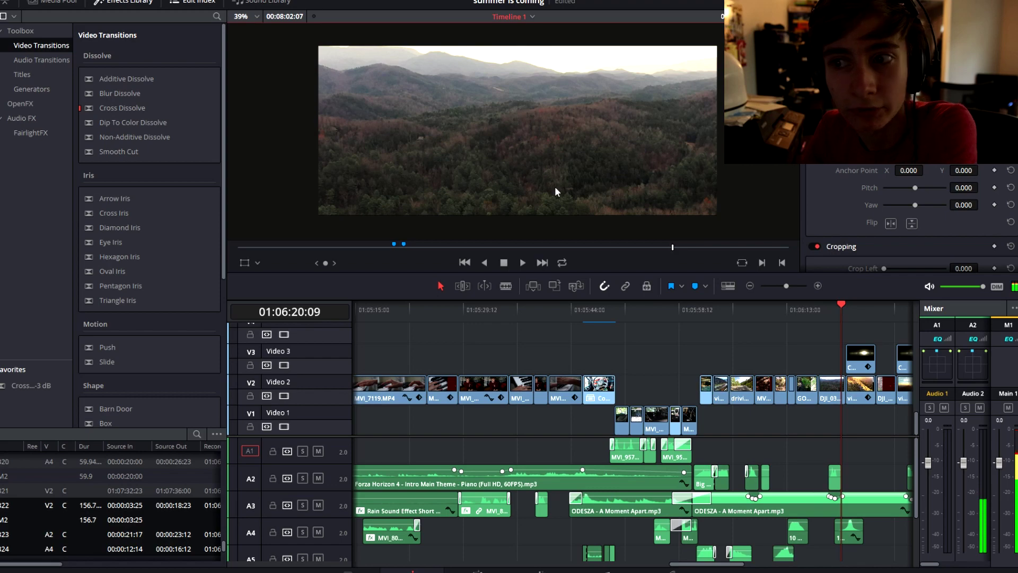
Step: Play on to the mountain sunset shot, pausing at 01:06:22:14 to examine the streaked edge of the ridge up close
key(space)
key(space)
key(space)
key(space)
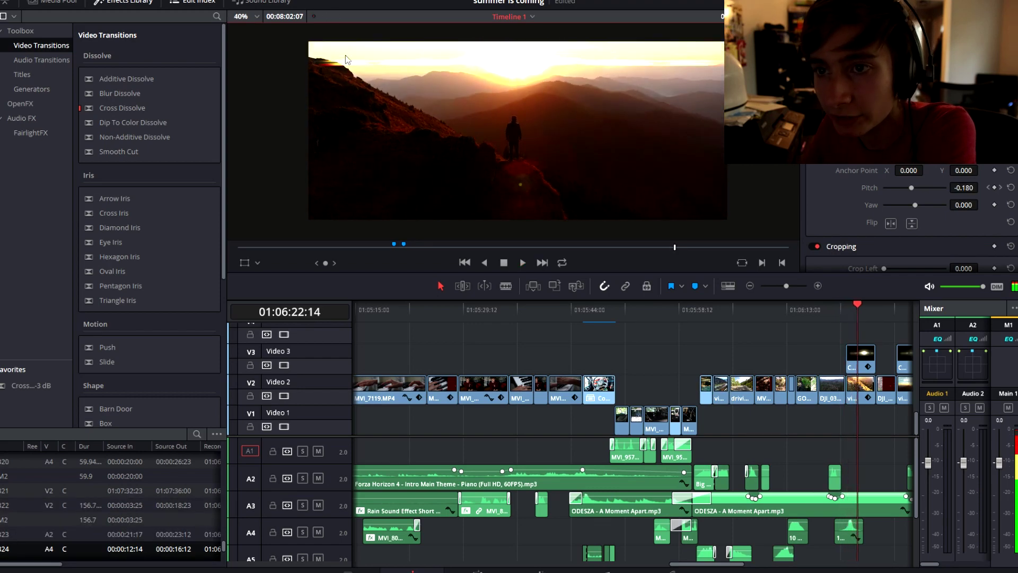
scroll(346, 58, up, 2)
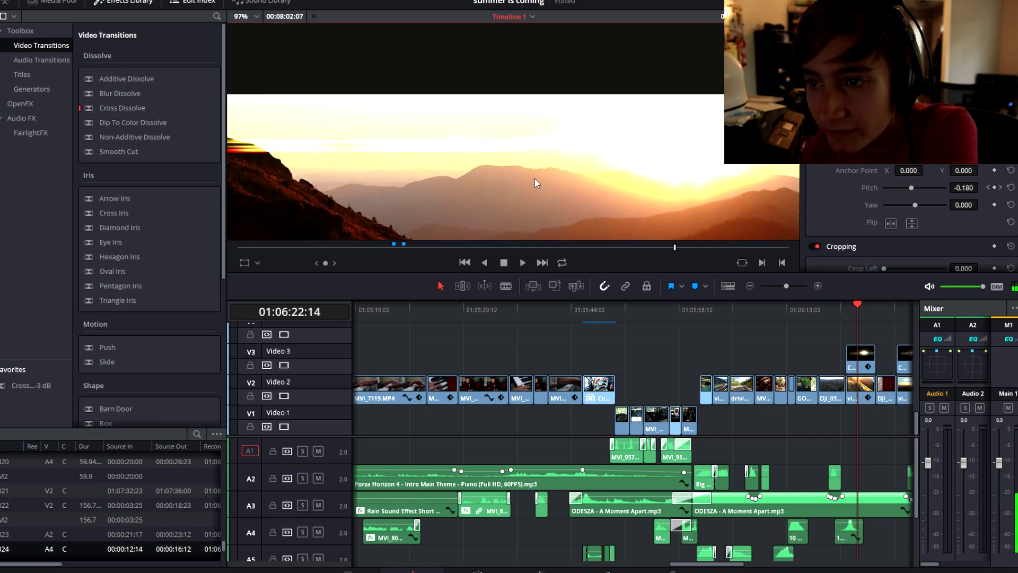
scroll(479, 175, up, 2)
scroll(479, 175, down, 2)
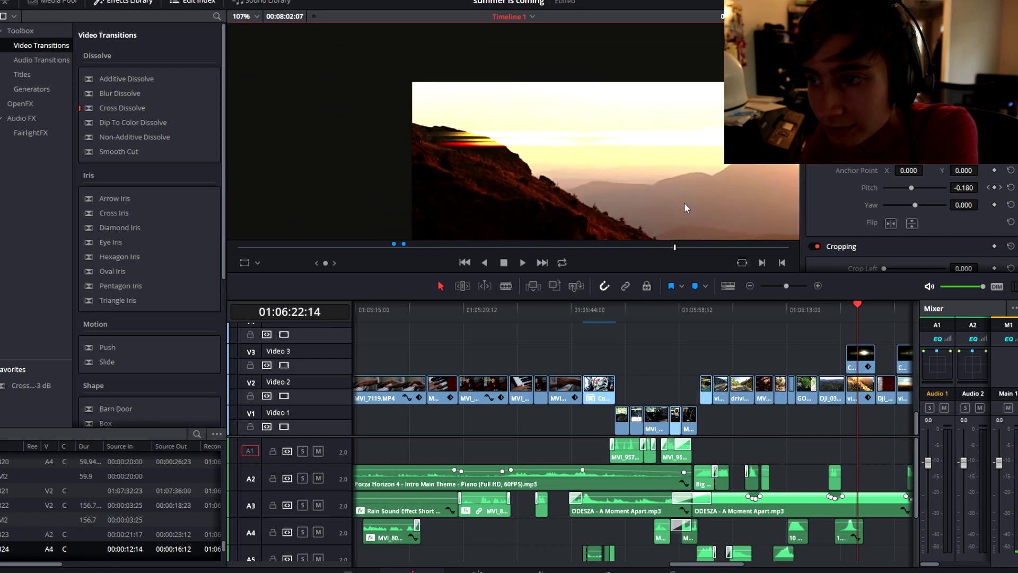
Step: Examine the silhouetted figure on the ridge up close at 01:06:22:14, then the whole sunset composition
scroll(587, 186, down, 3)
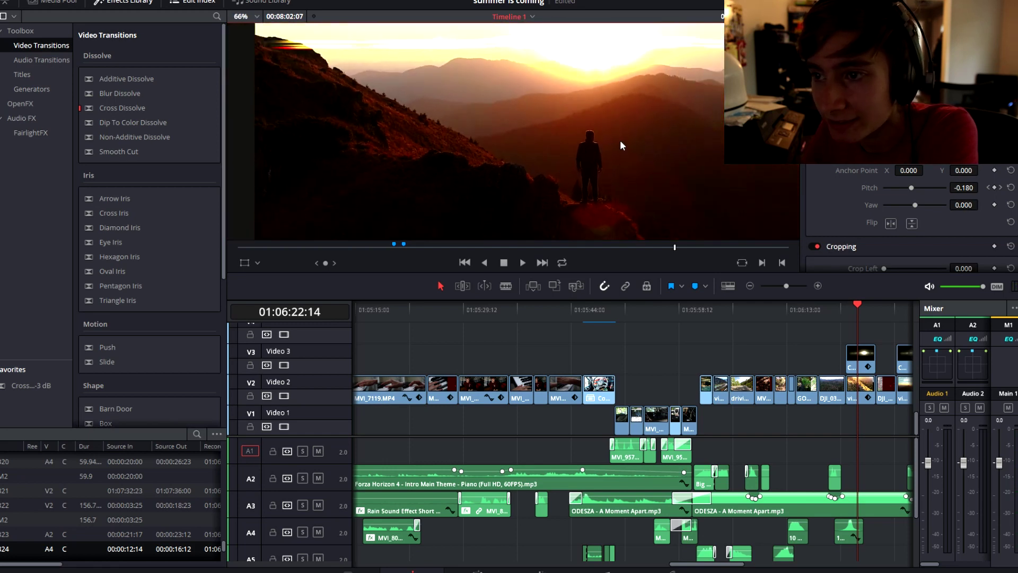
scroll(602, 209, up, 5)
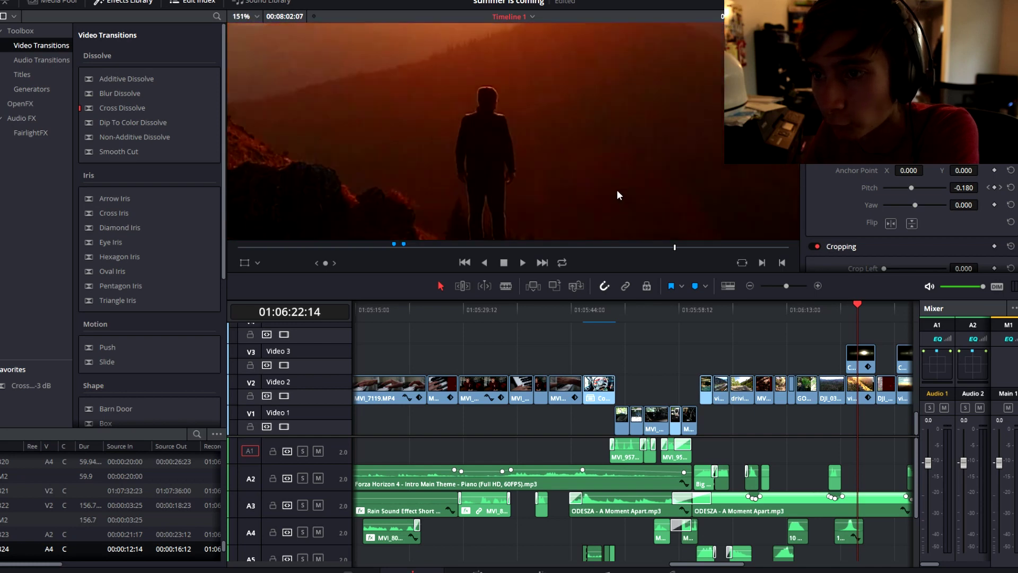
scroll(447, 178, down, 4)
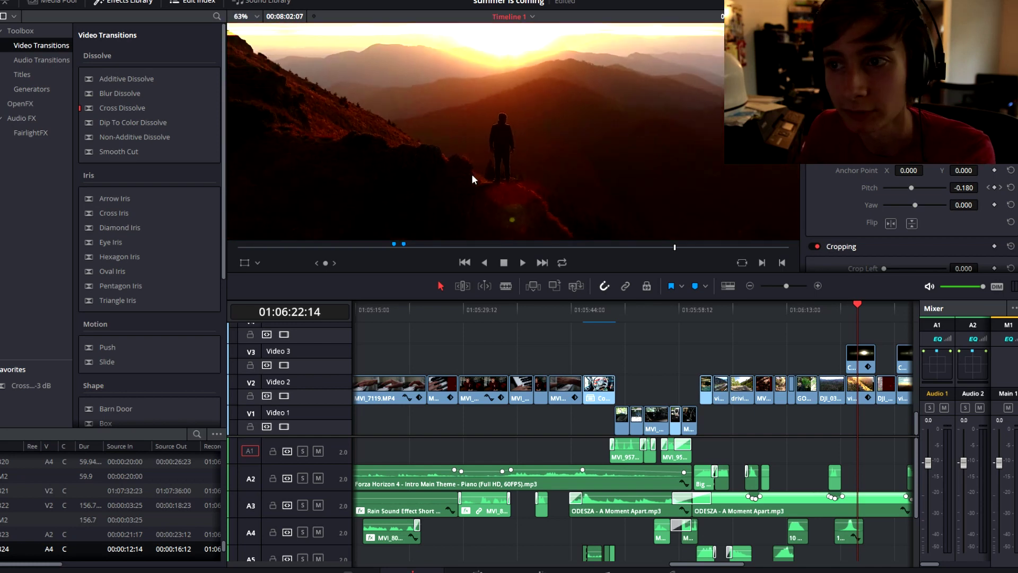
scroll(472, 174, down, 1)
Step: Play on through the sunset shot, pausing at 01:06:23:19 to examine the figure against the sun's glare
key(space)
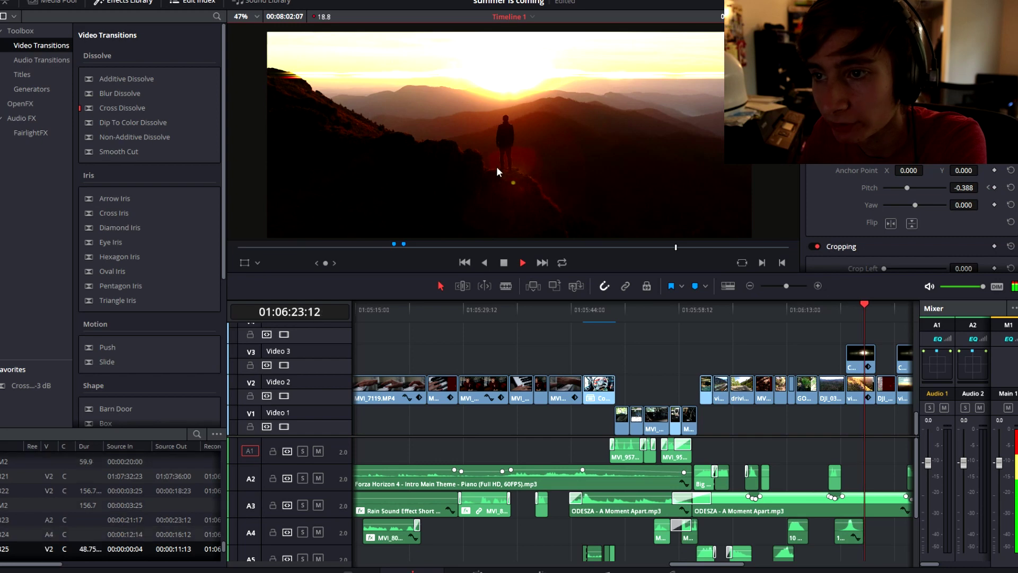
key(space)
scroll(504, 167, up, 1)
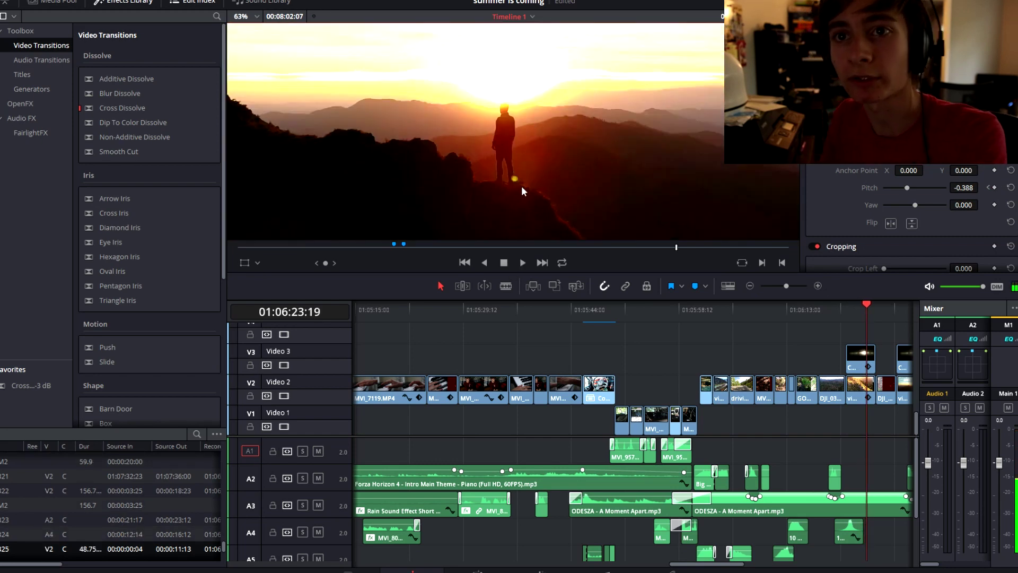
Step: Play on past the sunset shot and through the aerial close-up of the pine trees, past 01:06:25:08
key(space)
scroll(505, 187, down, 1)
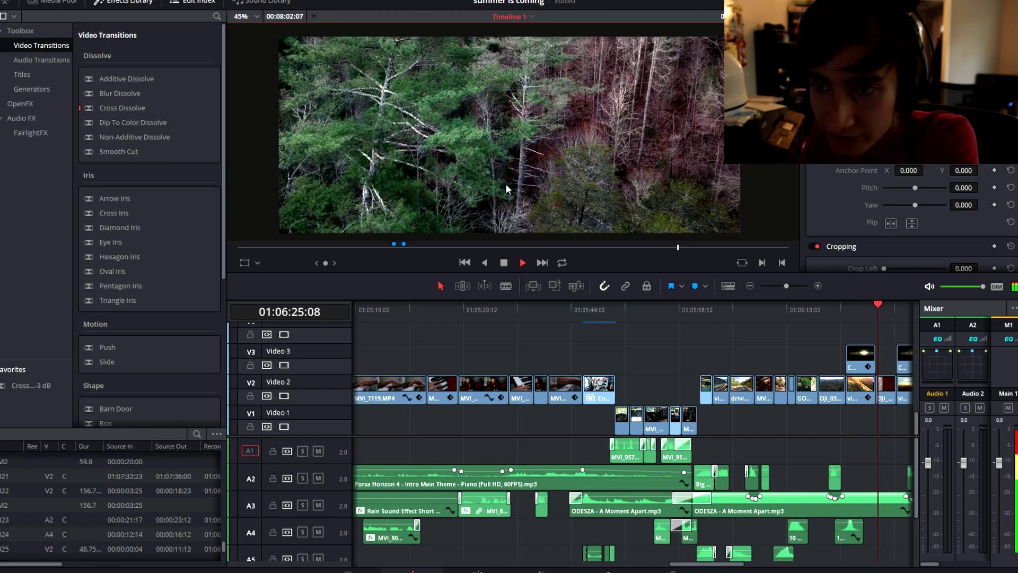
key(space)
key(space)
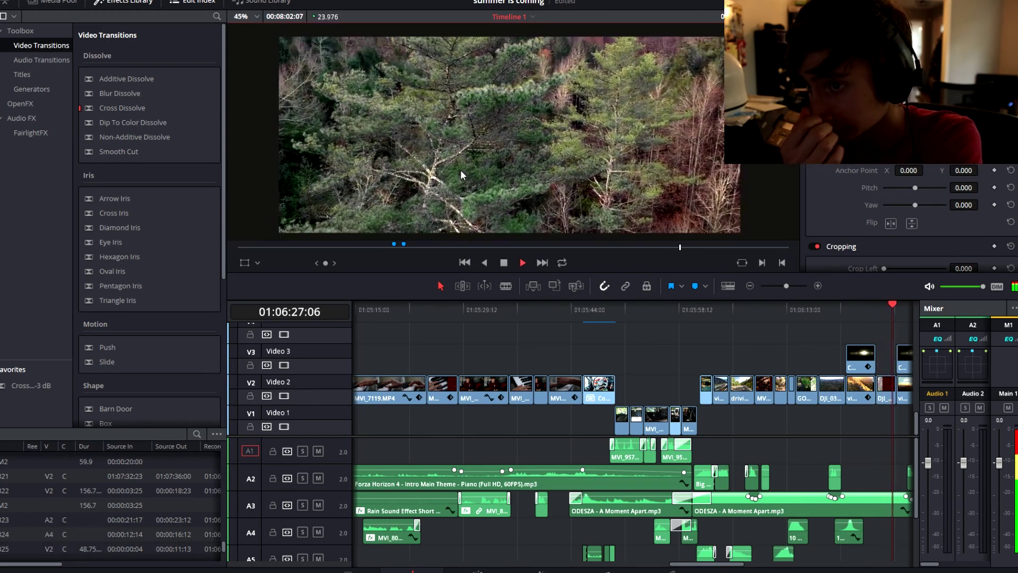
Step: Examine the second sunset shot at 01:06:29:02, then play on to 01:06:31:00 to examine the figure with outstretched arms
key(space)
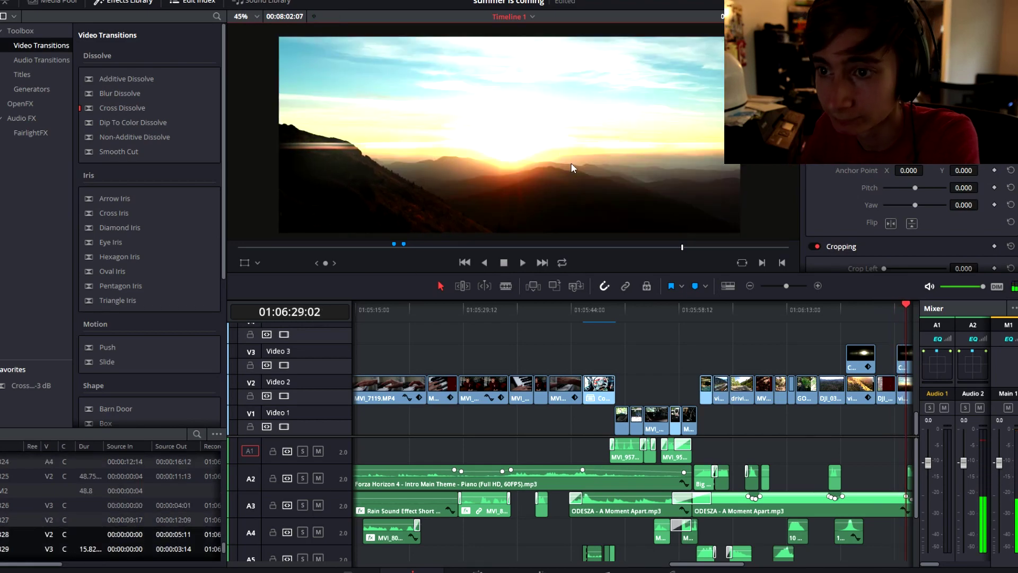
key(space)
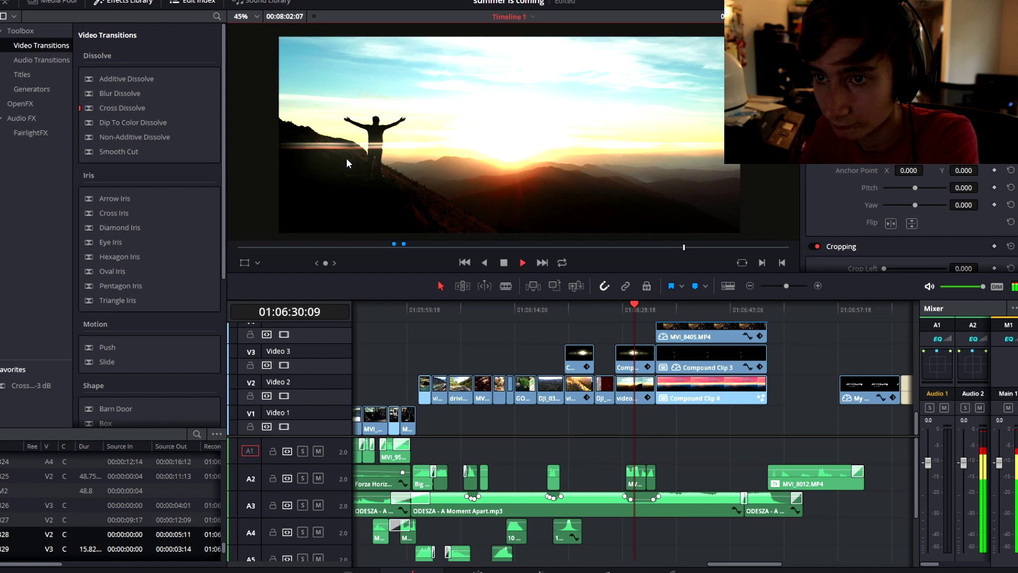
scroll(378, 157, up, 2)
key(space)
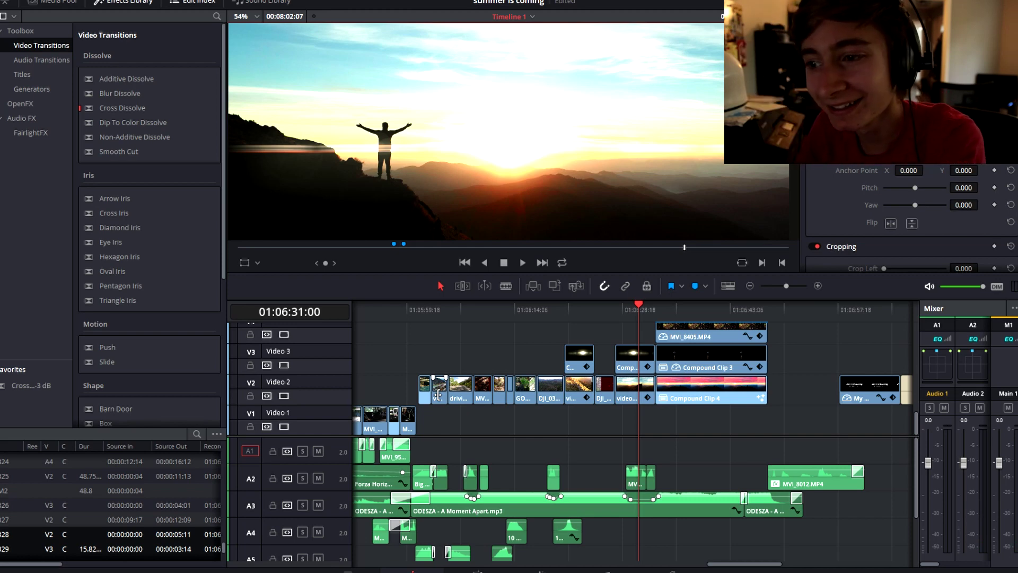
Step: Play on through the outstretched-arms shot to 01:06:33:23 and examine the pink sunset shot with the silhouetted group
key(space)
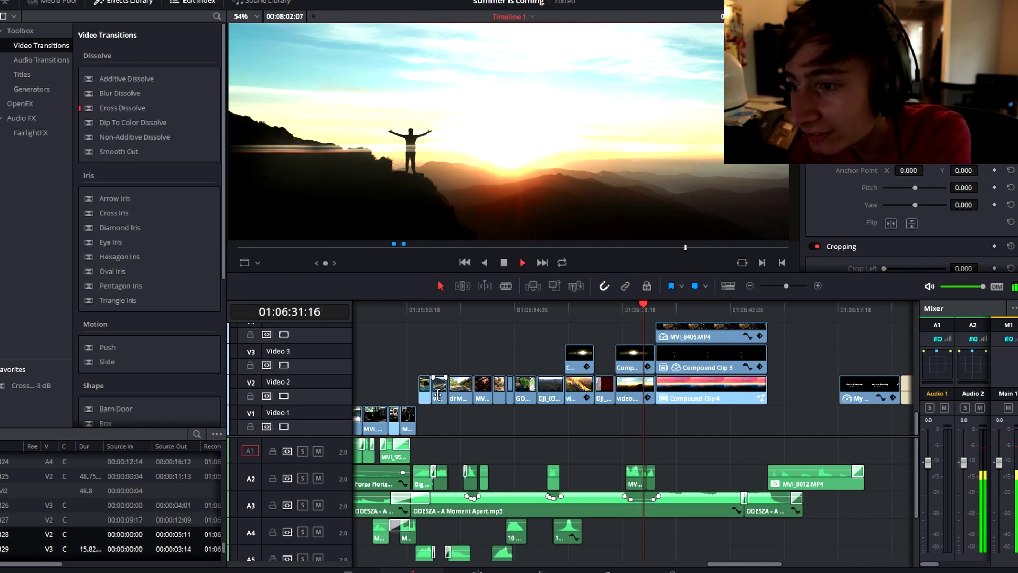
click(583, 355)
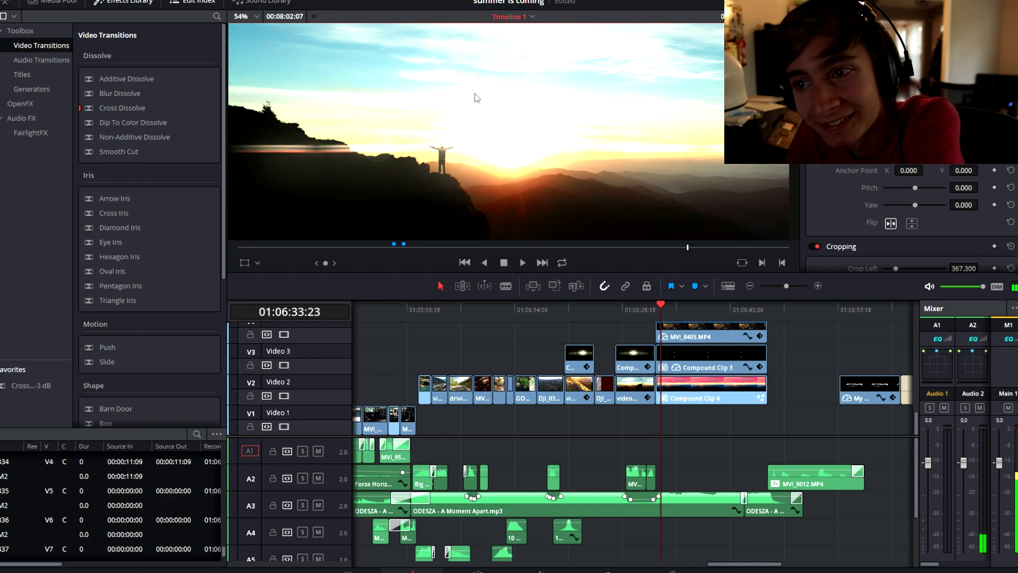
scroll(509, 175, down, 2)
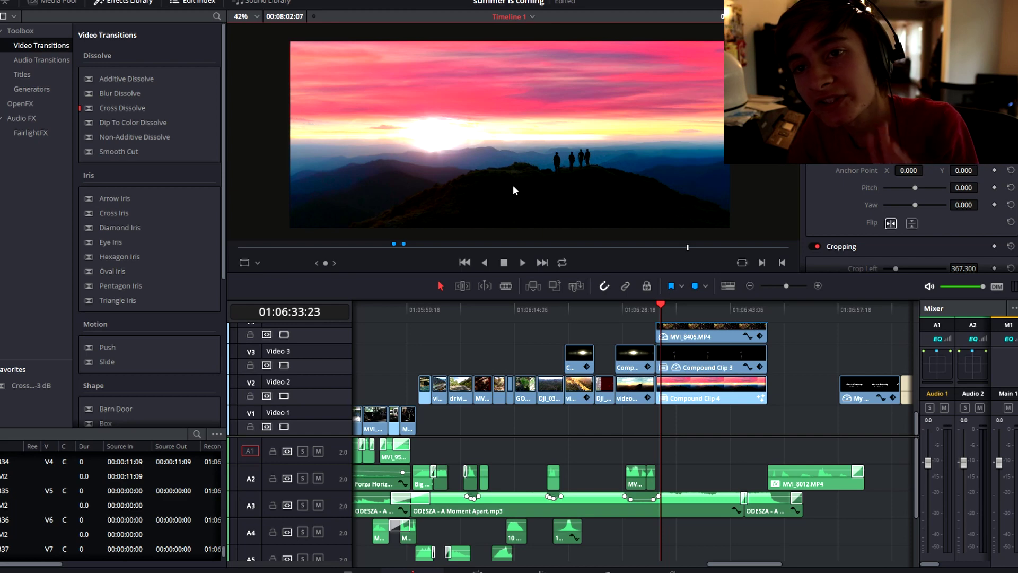
Step: Examine the four silhouetted figures up close at 01:06:33:23, along with the stacked composite layers of that shot
scroll(623, 200, up, 6)
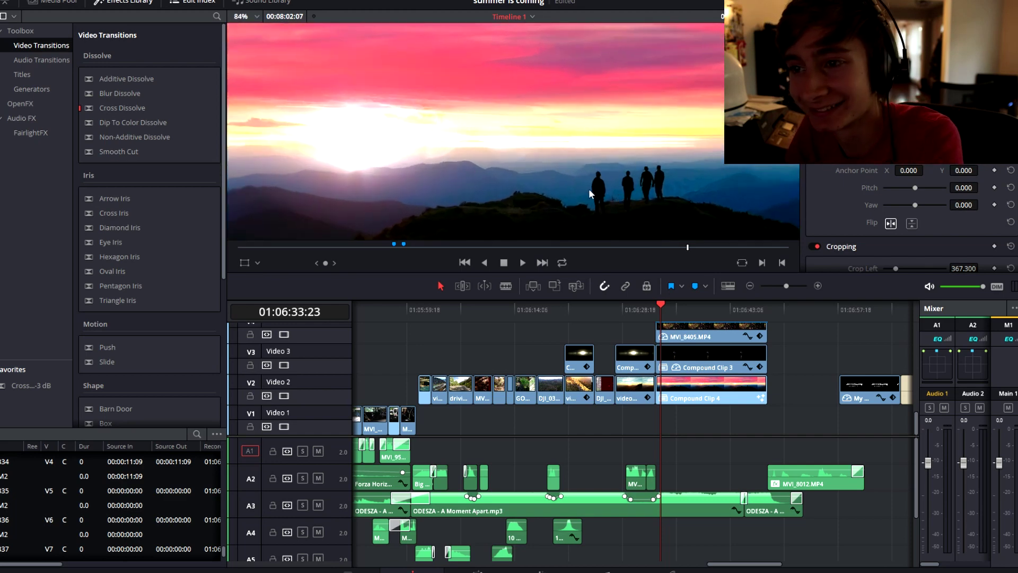
scroll(447, 206, up, 2)
scroll(702, 397, up, 5)
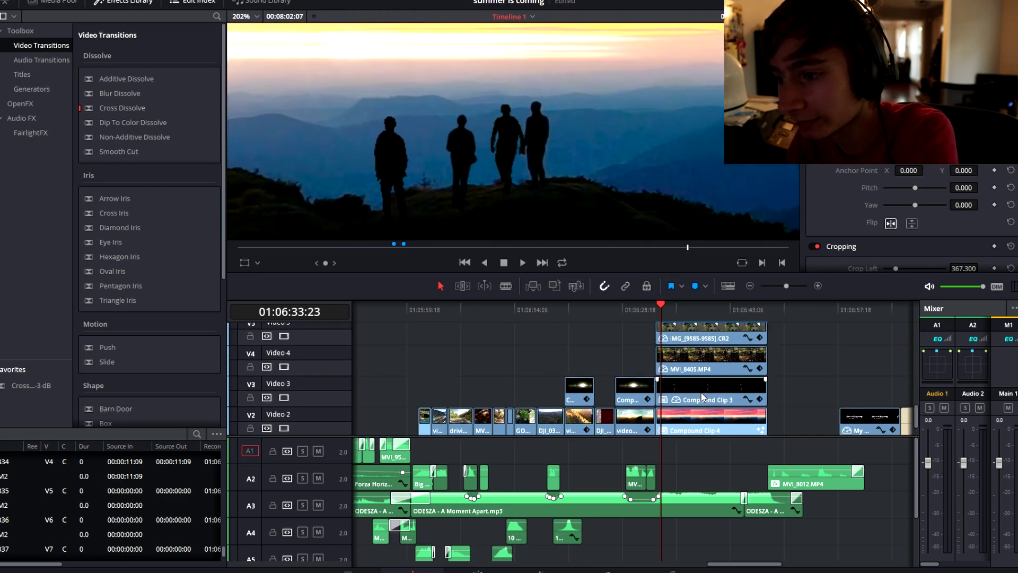
scroll(703, 397, down, 4)
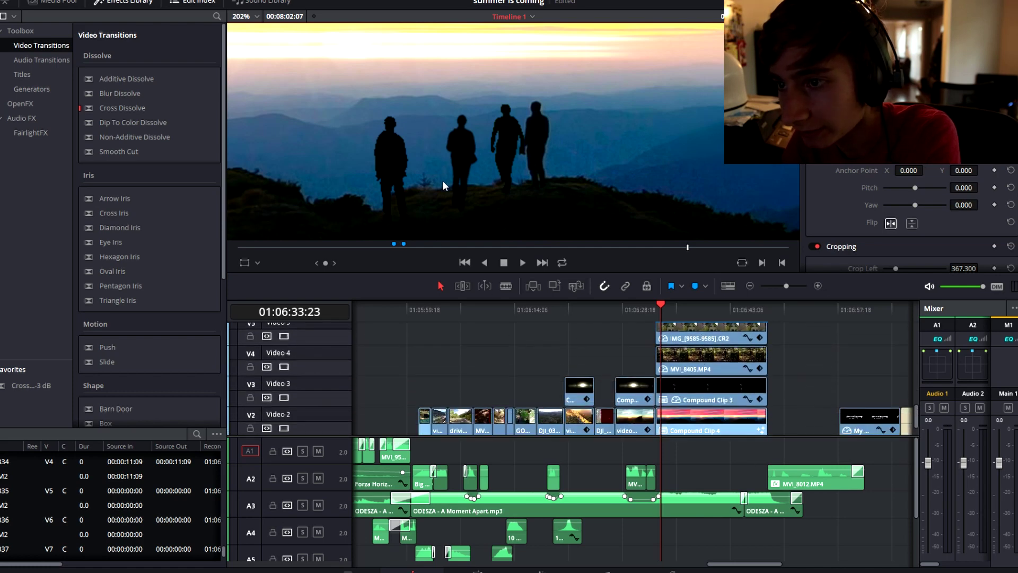
scroll(444, 185, up, 3)
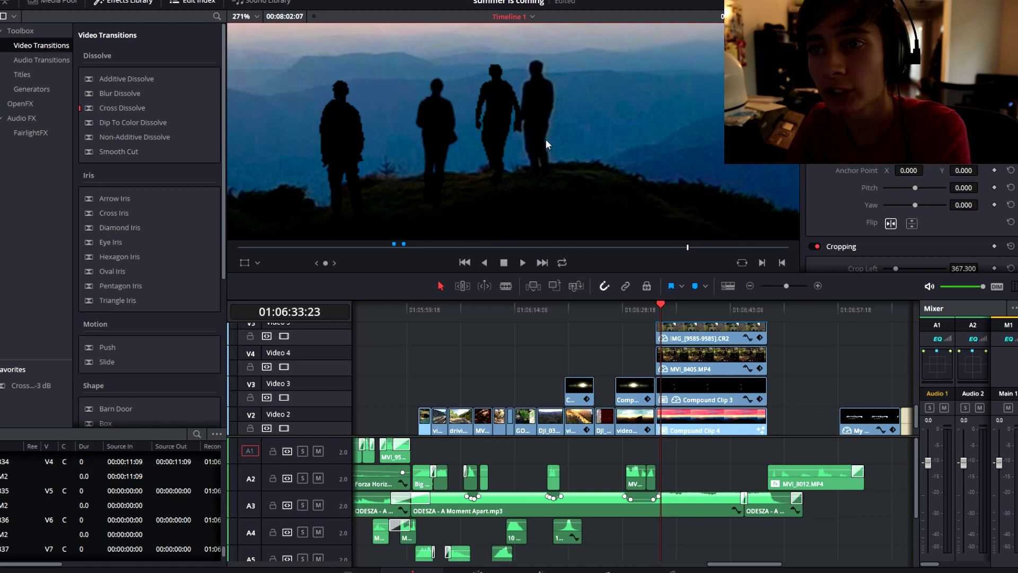
scroll(546, 146, down, 5)
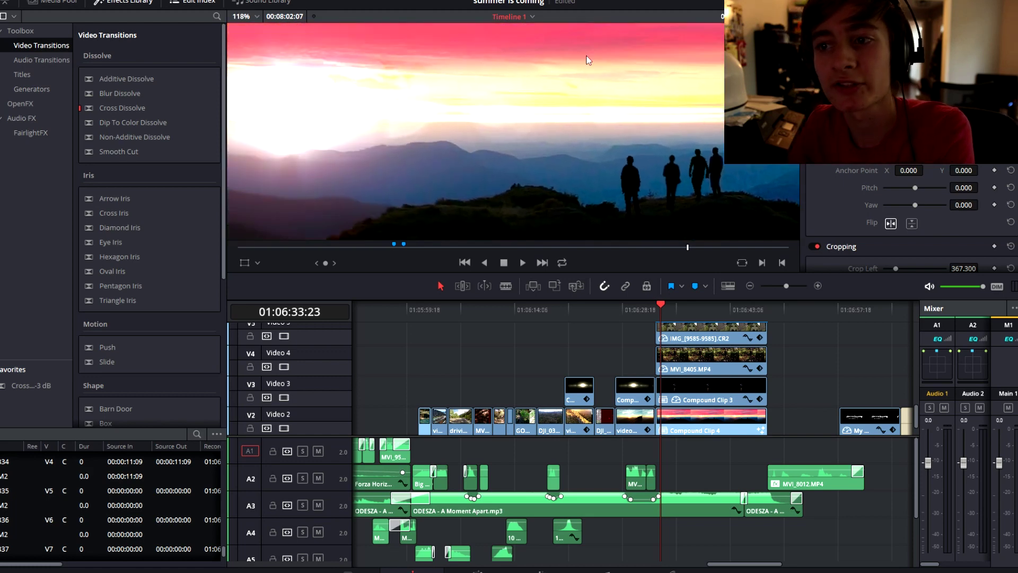
Step: Examine the pink sunset sky and hilltop across the full frame at 01:06:33:23
scroll(555, 127, down, 2)
scroll(274, 74, down, 2)
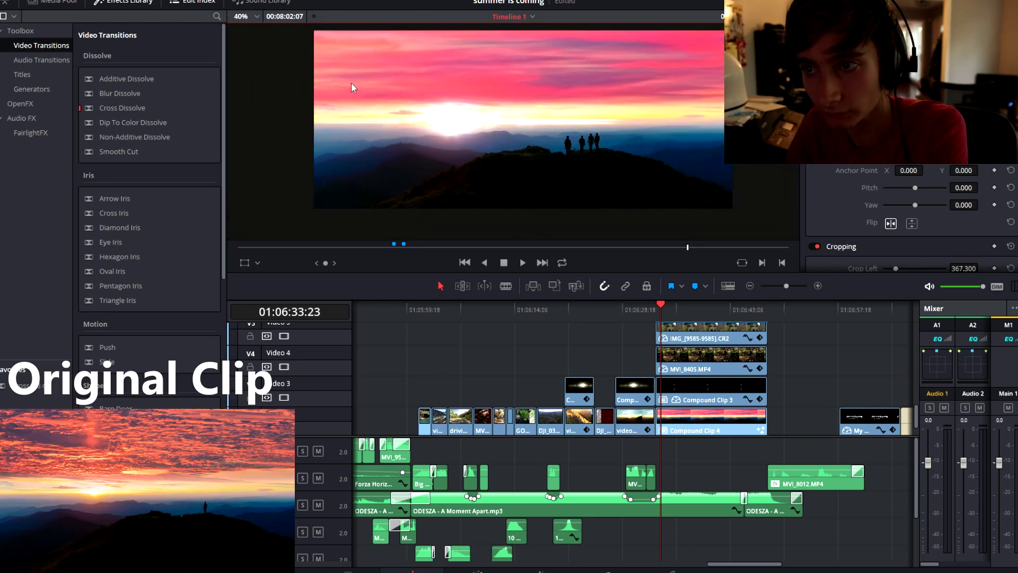
scroll(521, 94, down, 1)
scroll(522, 102, up, 3)
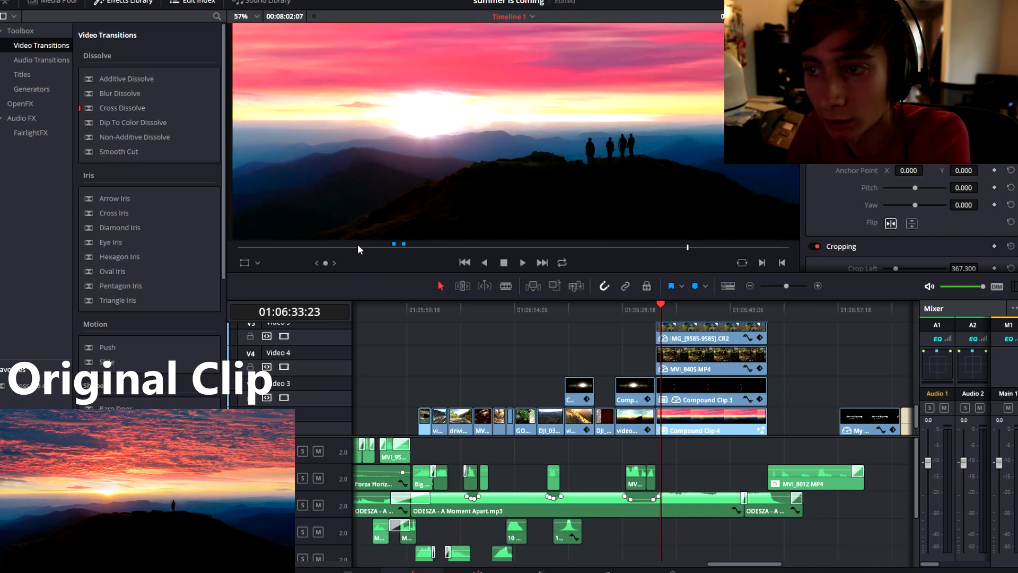
scroll(584, 159, up, 2)
scroll(619, 182, up, 3)
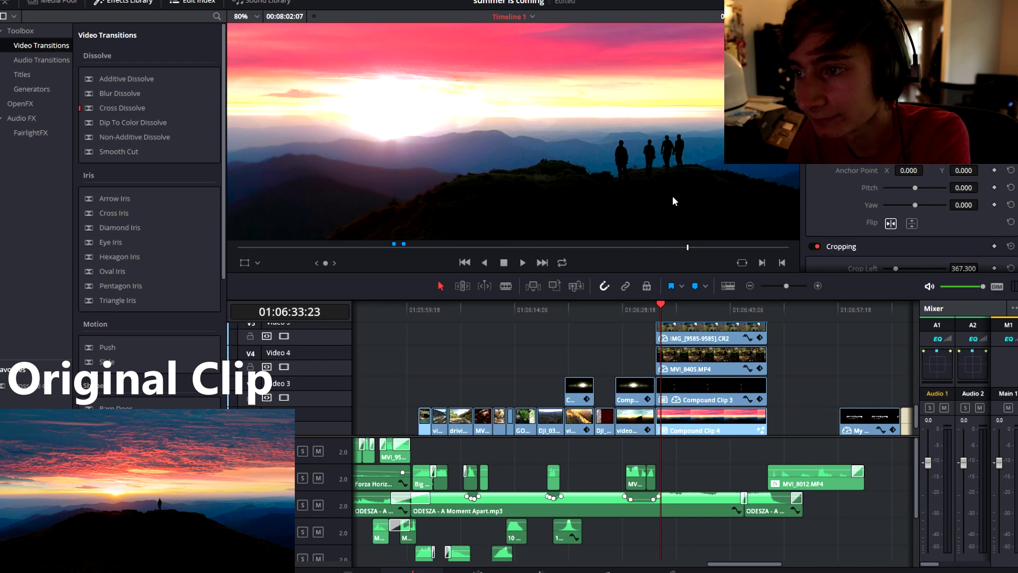
Step: Play on through the silhouetted group shot and pause at 01:06:40:18 to examine the overlapping figures
key(space)
scroll(619, 202, up, 2)
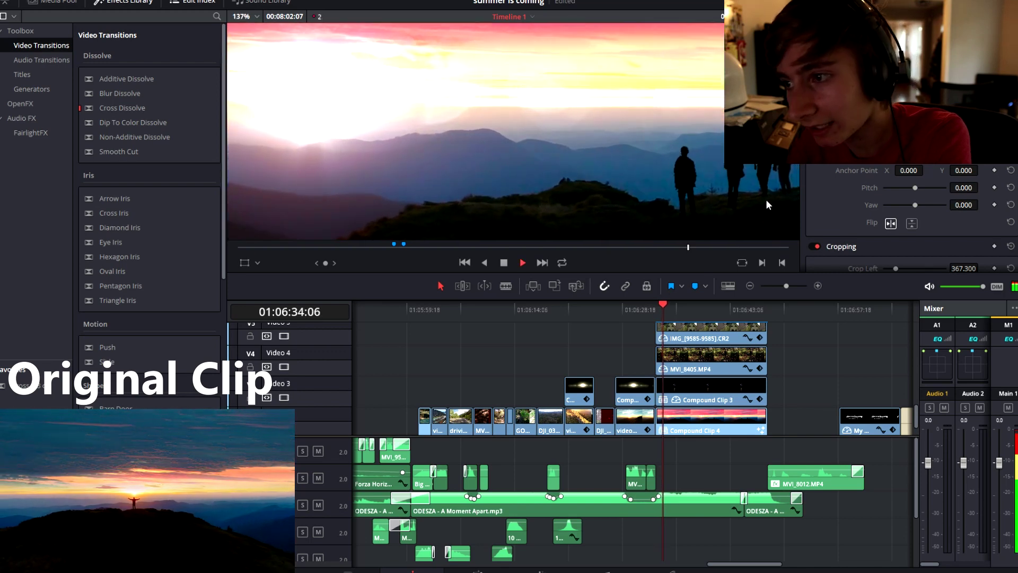
key(space)
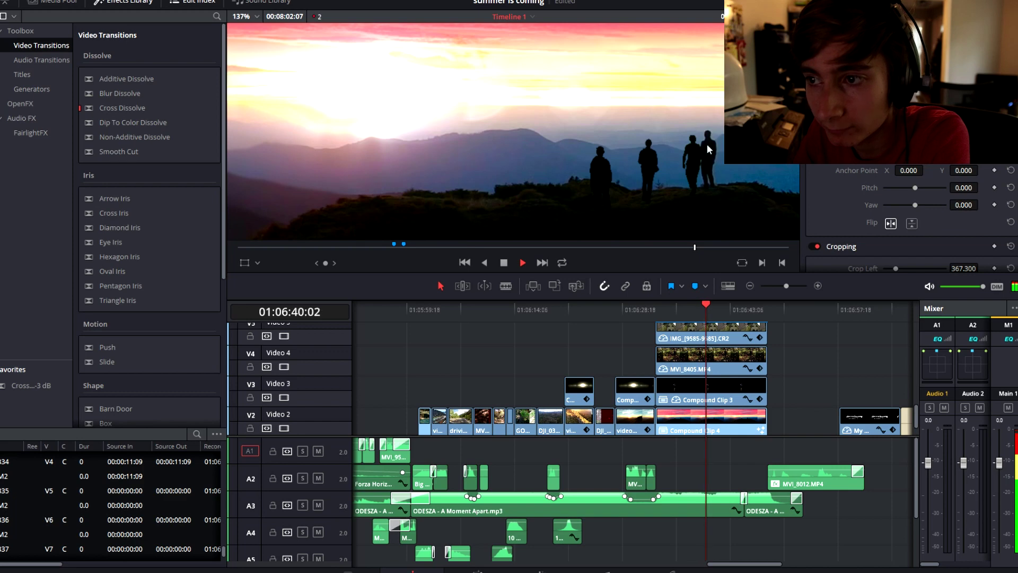
key(space)
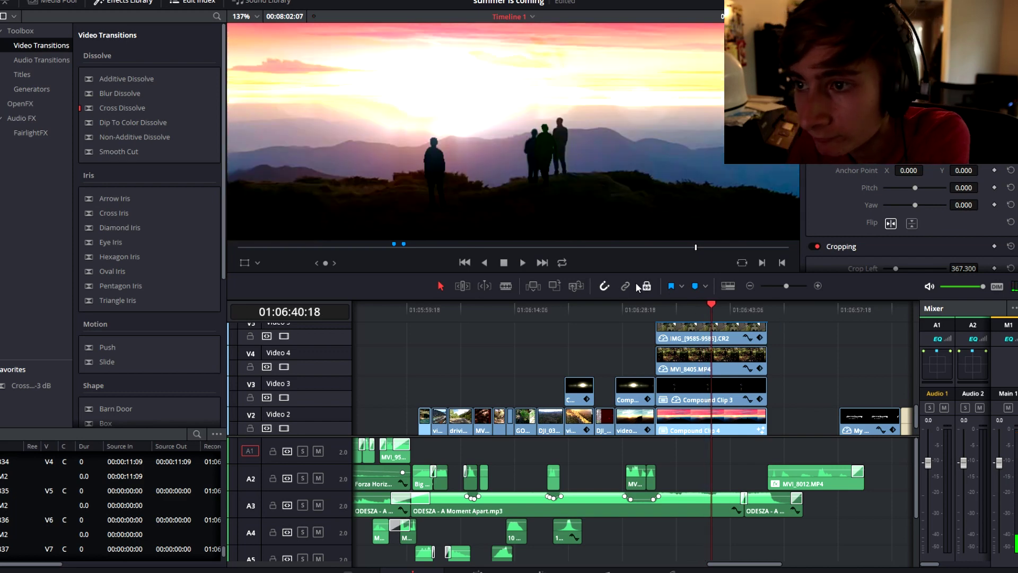
Step: Play the group shot on in full frame from 01:06:40:18, pausing at 01:06:45:21 to examine the figure with outstretched arms
scroll(462, 157, down, 1)
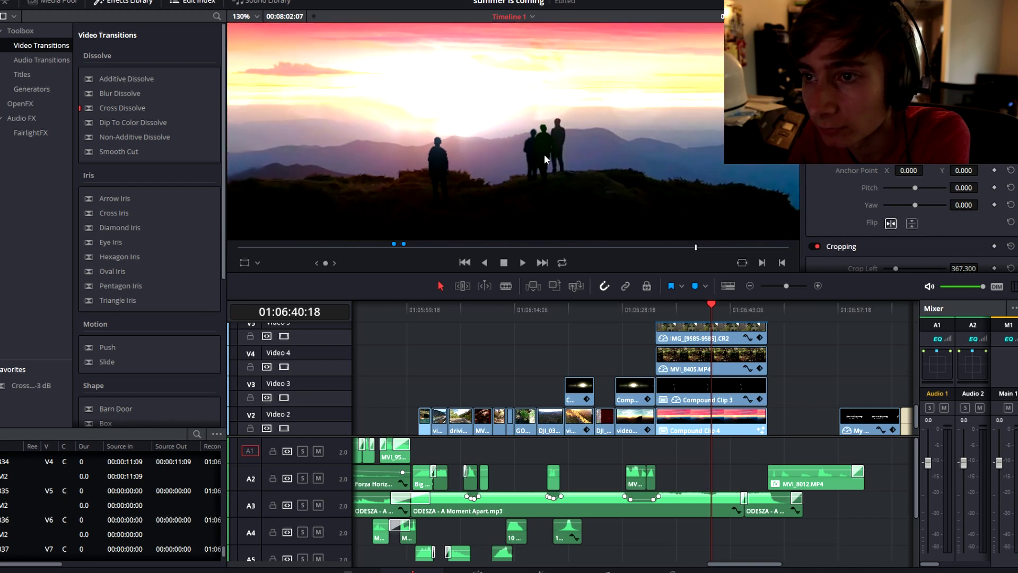
scroll(409, 85, down, 5)
key(space)
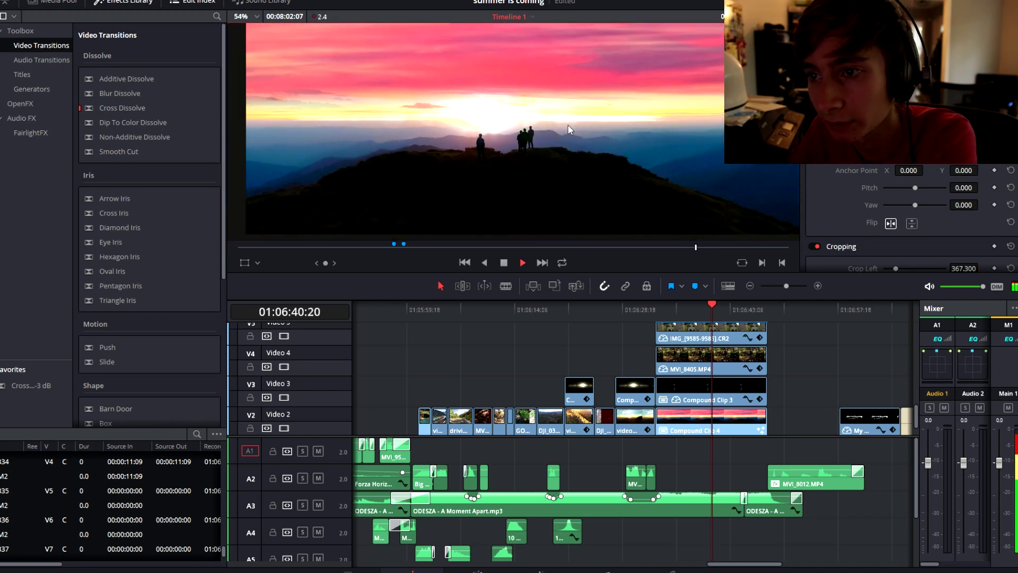
scroll(569, 129, down, 1)
scroll(569, 130, up, 1)
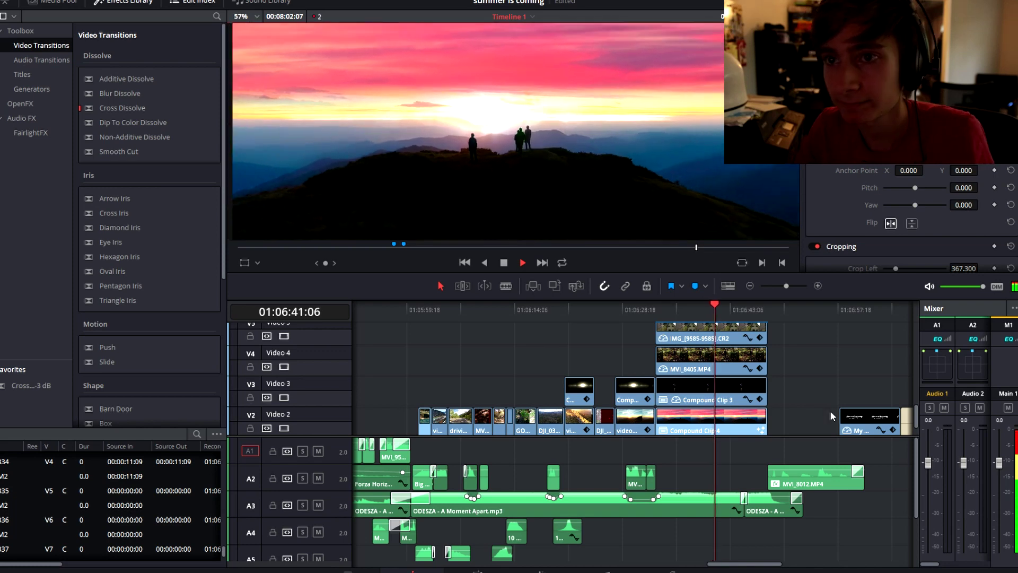
scroll(568, 130, down, 1)
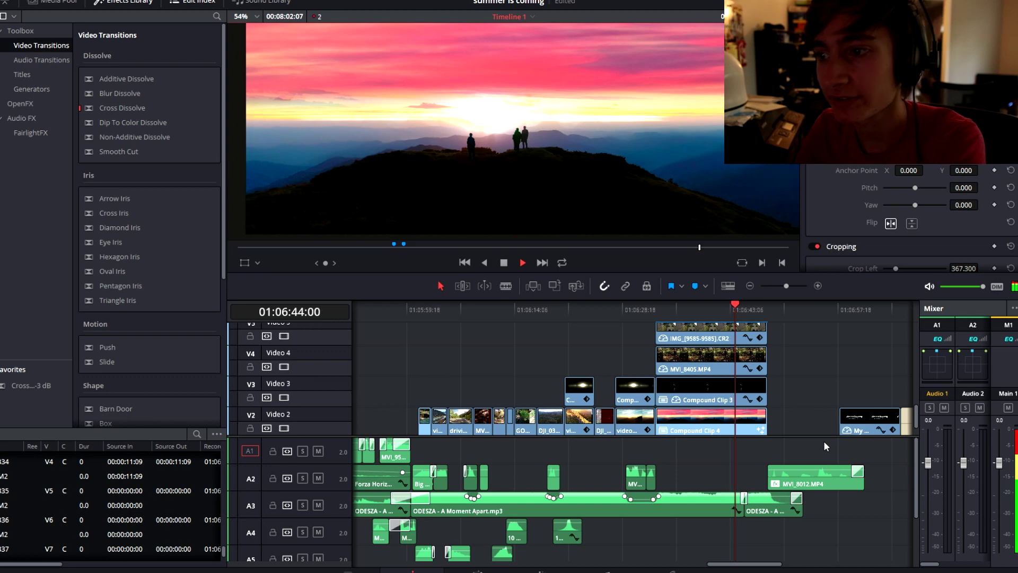
key(space)
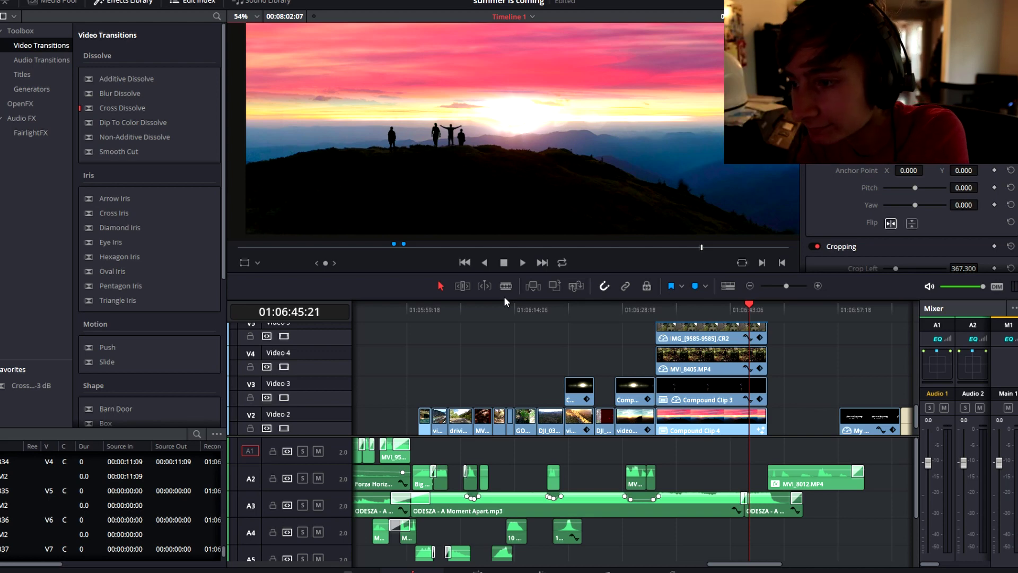
Step: Play on past the end of the pink sunset clips, pausing at 01:06:54:18
key(space)
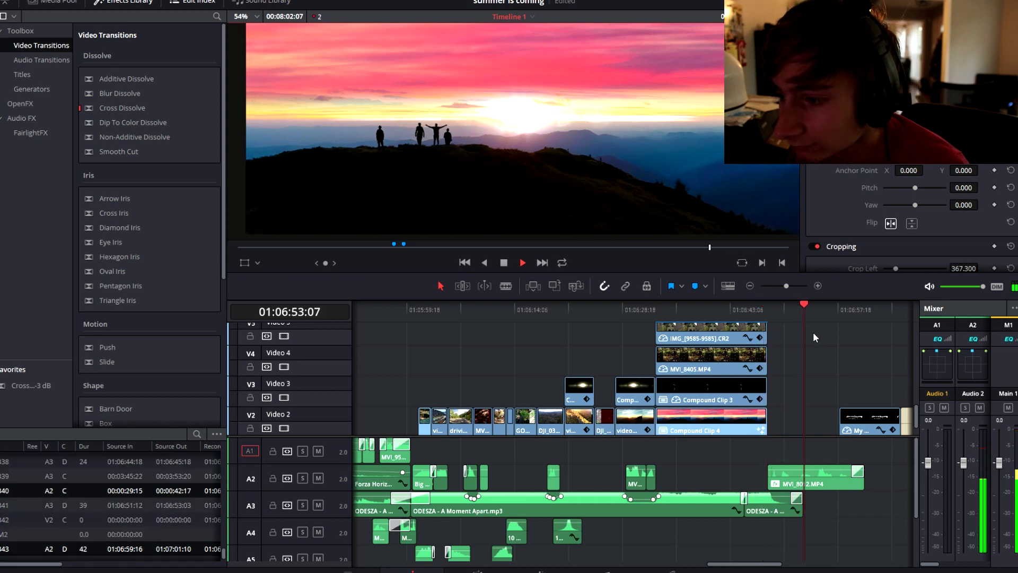
key(space)
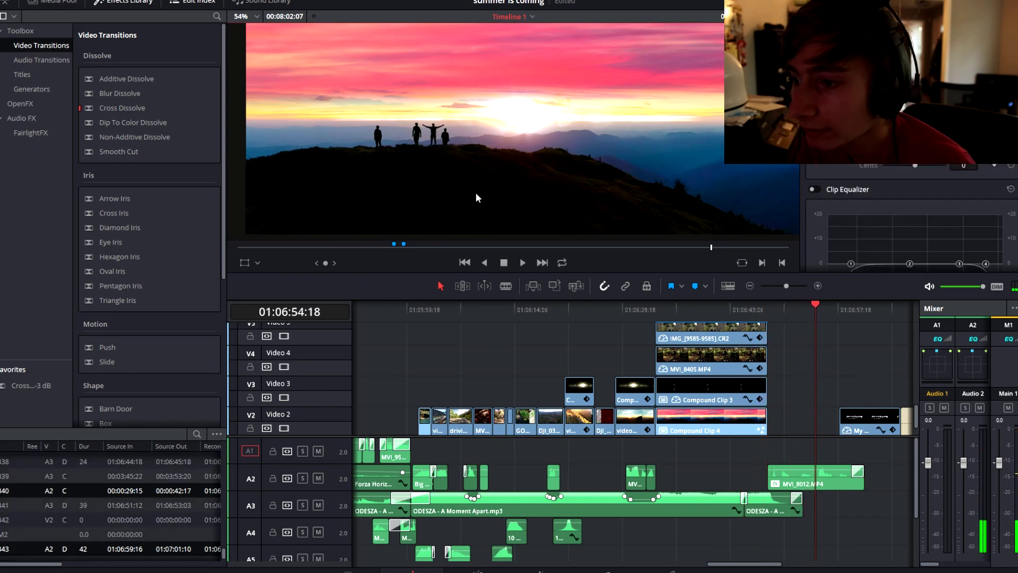
scroll(487, 164, down, 2)
Step: Play on to the "Summer is Coming" title card, pausing at 01:07:00:01 to examine it, and resume playback
key(space)
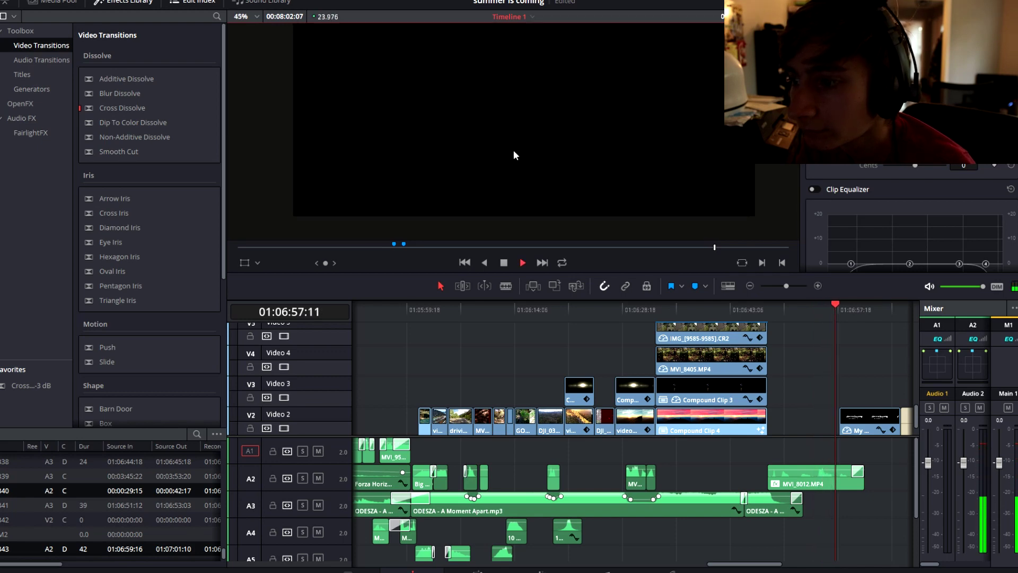
scroll(523, 135, down, 1)
scroll(523, 133, down, 1)
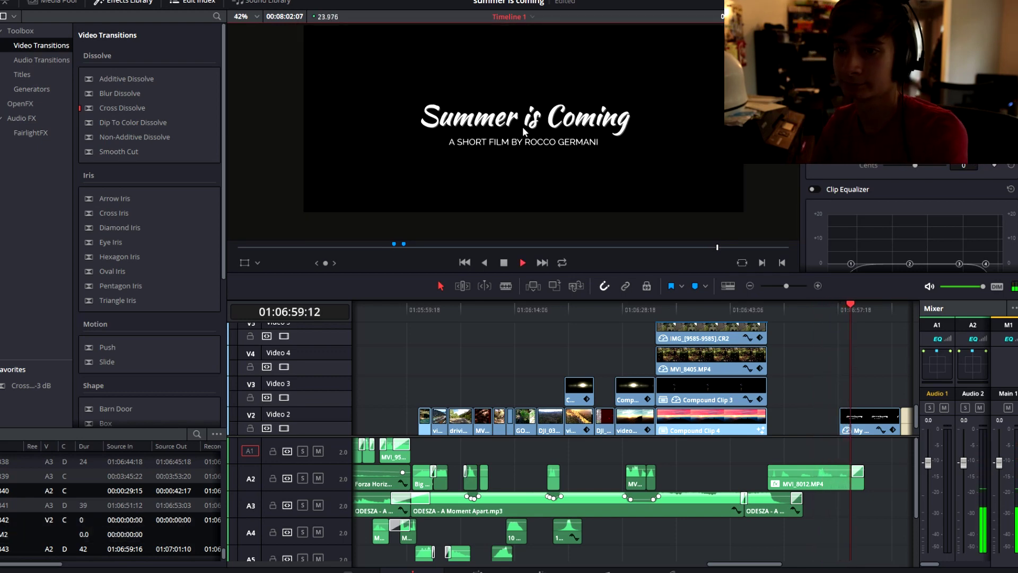
key(space)
scroll(556, 180, up, 1)
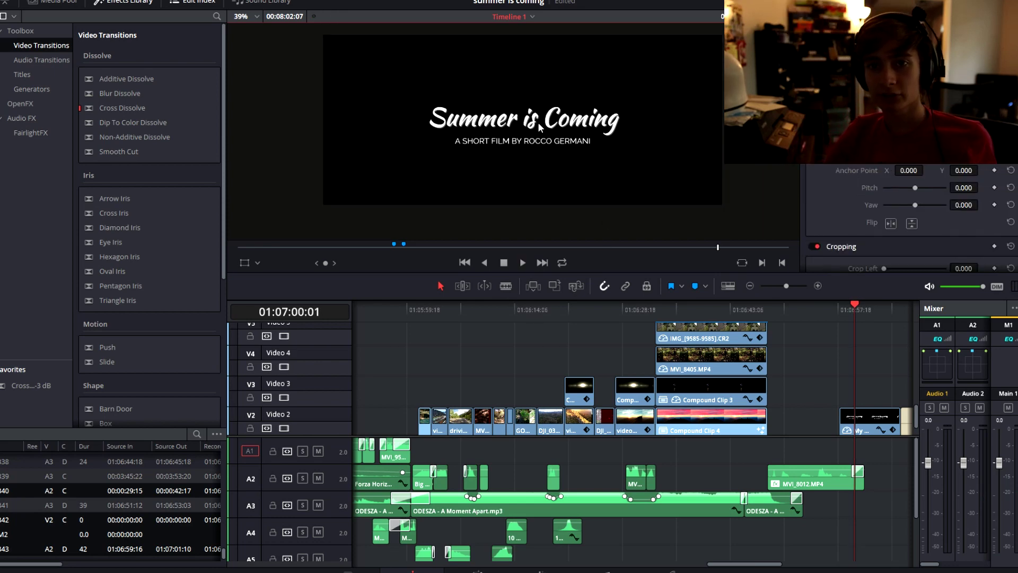
scroll(540, 128, up, 2)
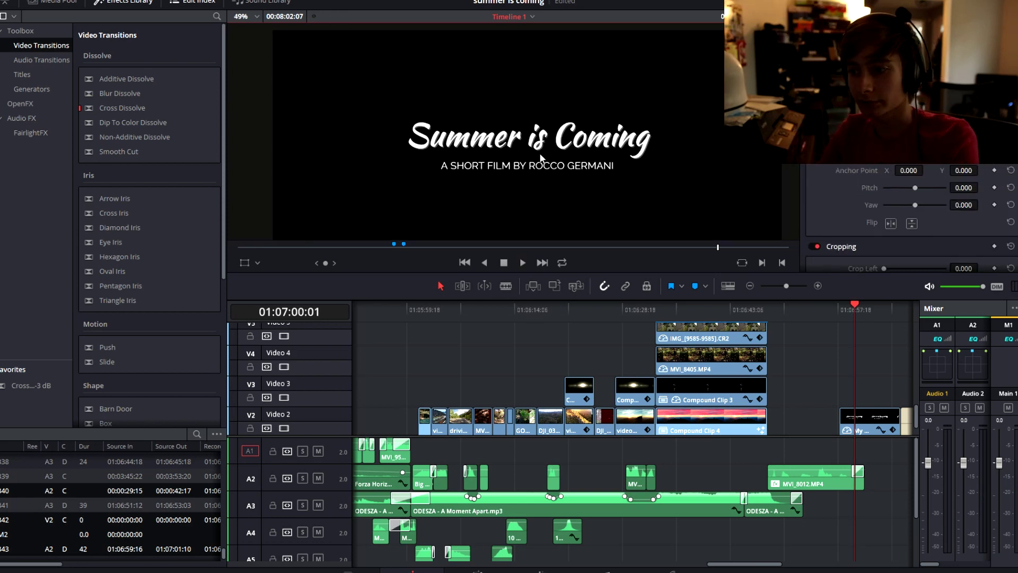
scroll(541, 158, down, 2)
key(space)
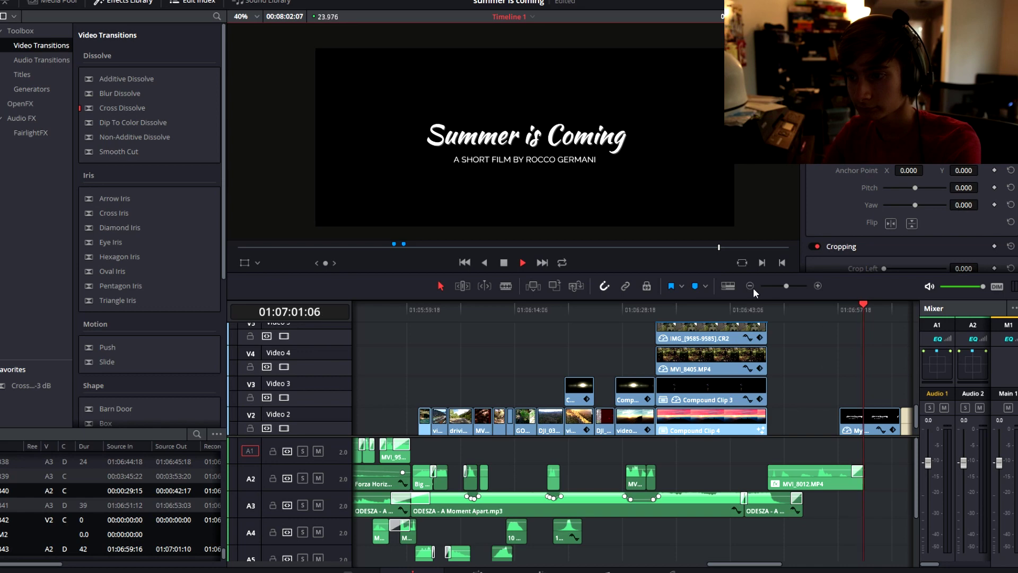
Step: Jump past the title to 01:07:47:08 in the closing MVI_9710.MP4 clip and play it on to 01:07:53:20
click(777, 284)
key(space)
drag(654, 308, 778, 309)
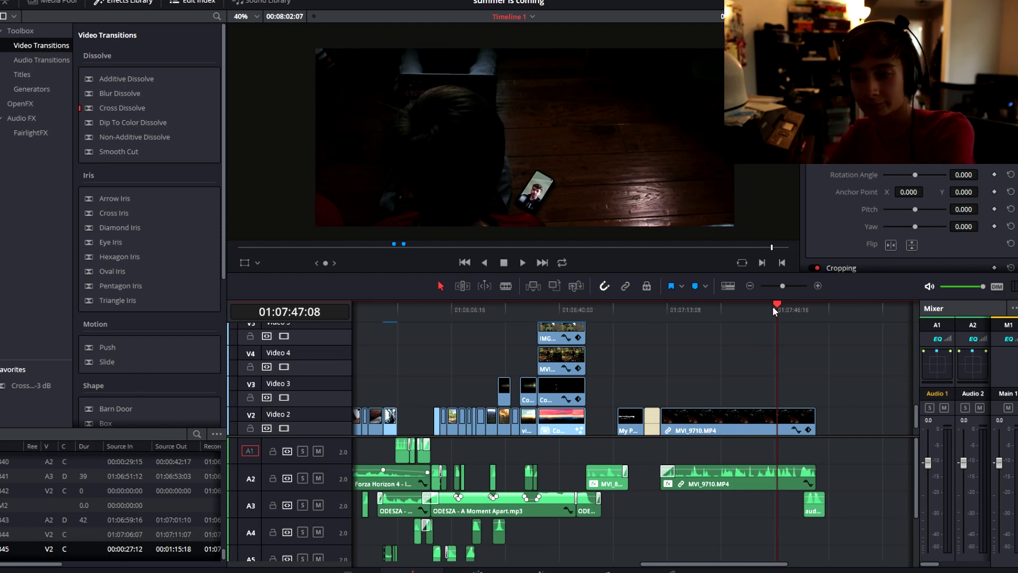
scroll(520, 192, up, 1)
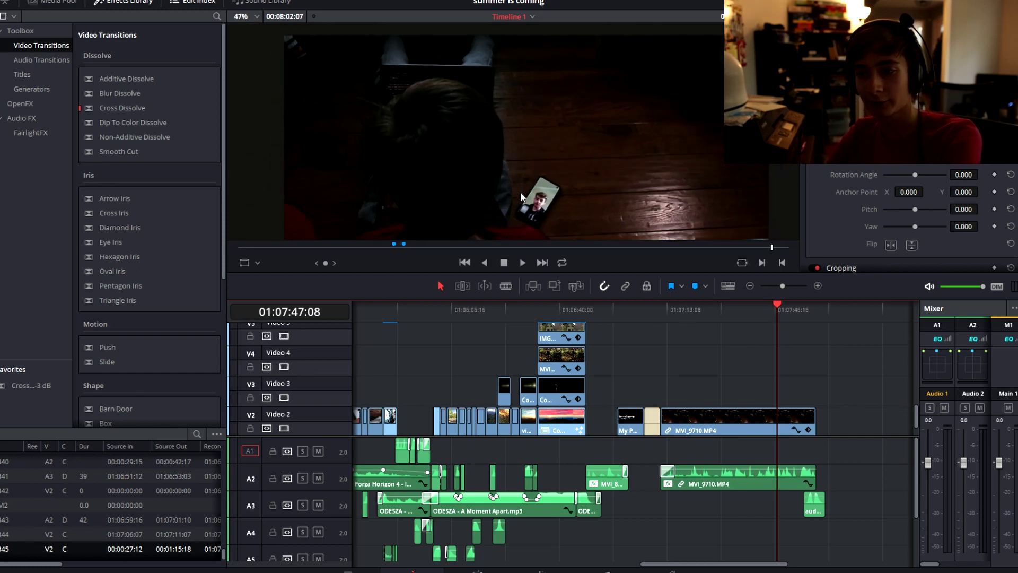
key(space)
scroll(560, 159, down, 1)
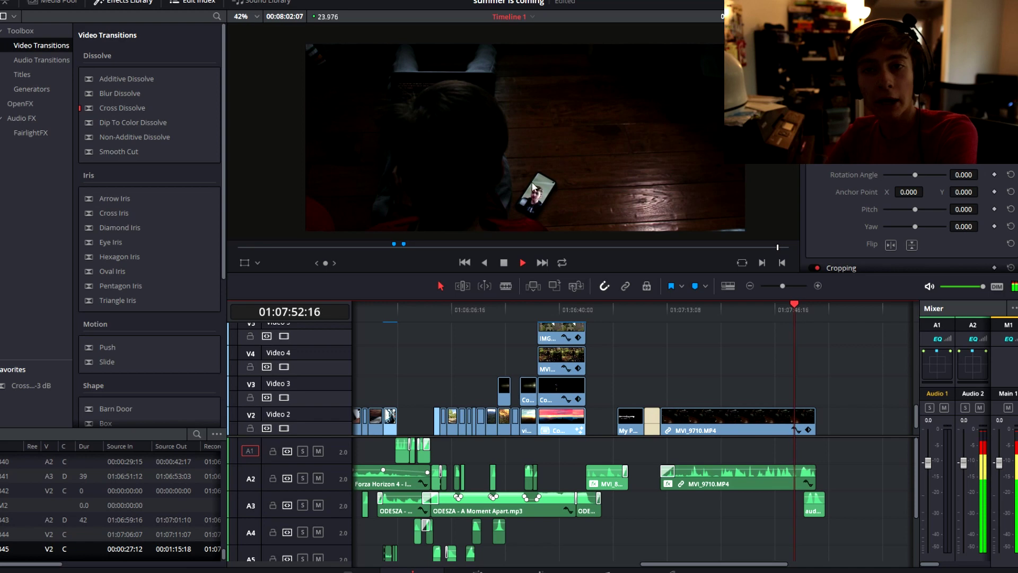
key(space)
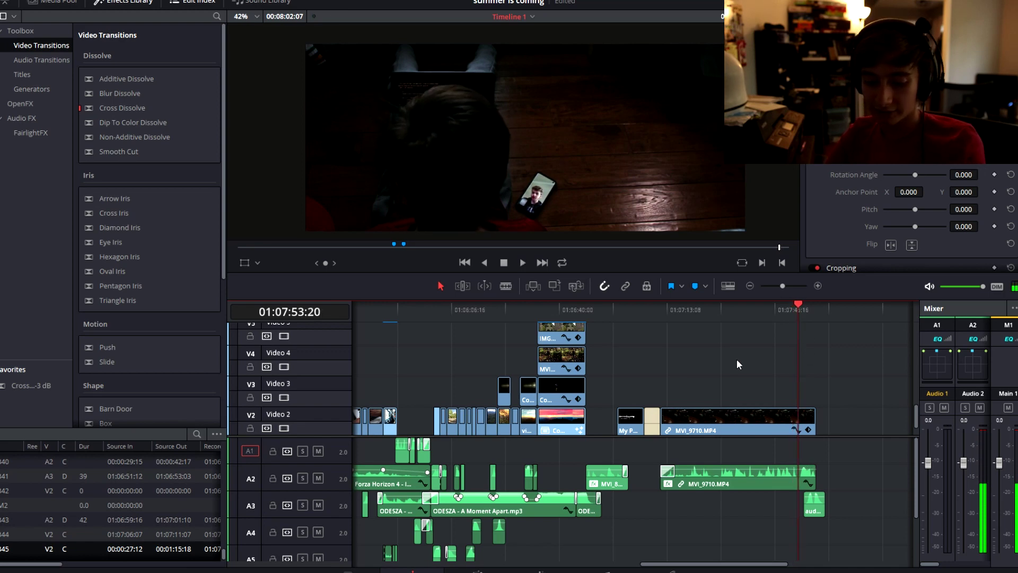
Step: Fit the film's whole edit into the timeline view and enlarge the timeline area to show more tracks
drag(782, 287, 781, 301)
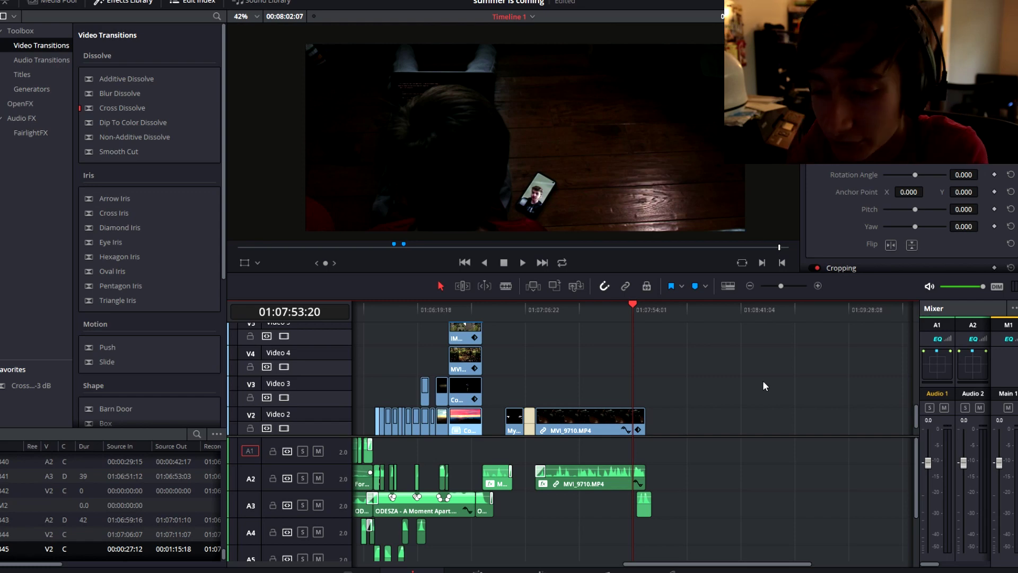
click(773, 290)
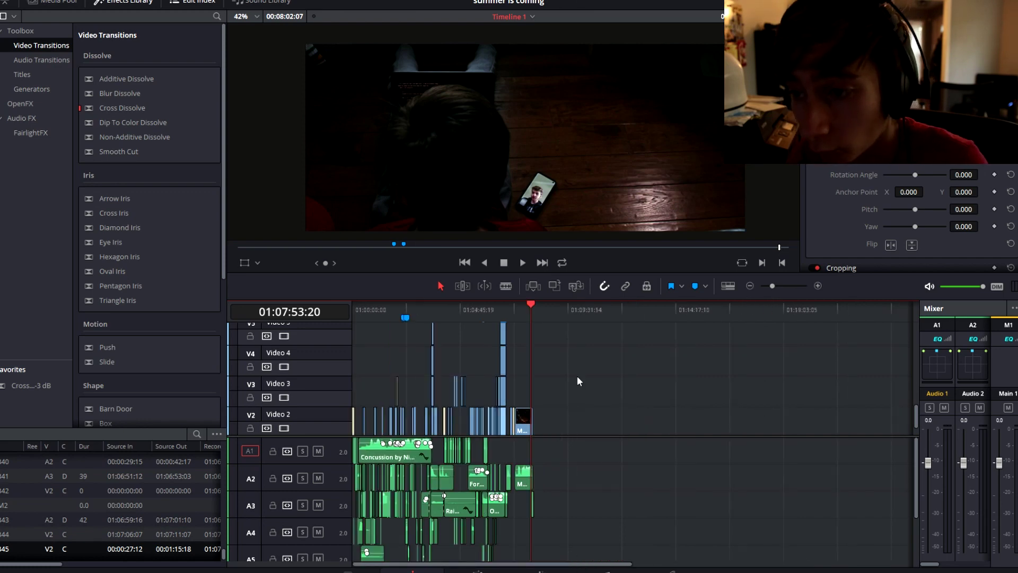
drag(618, 305, 616, 281)
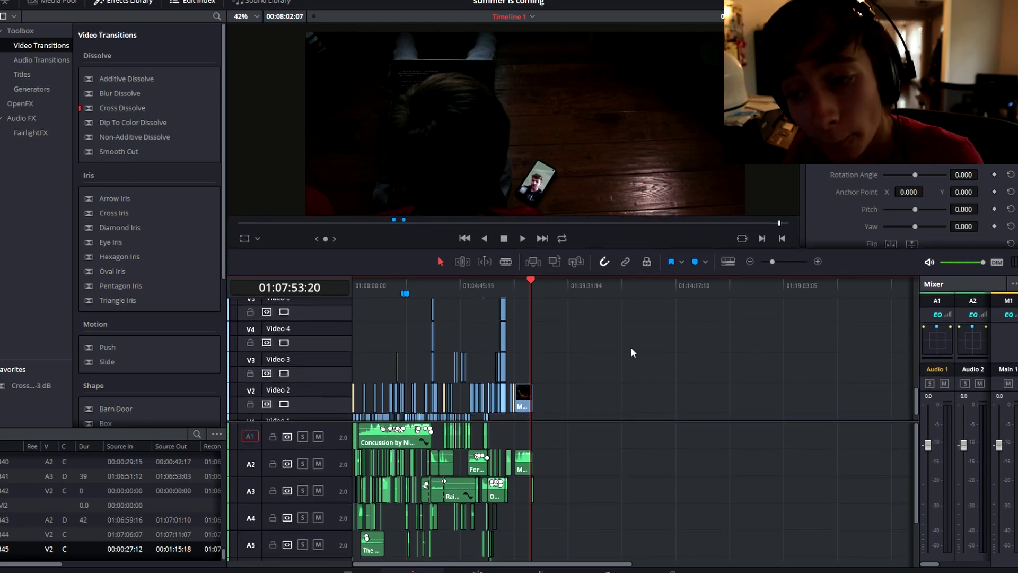